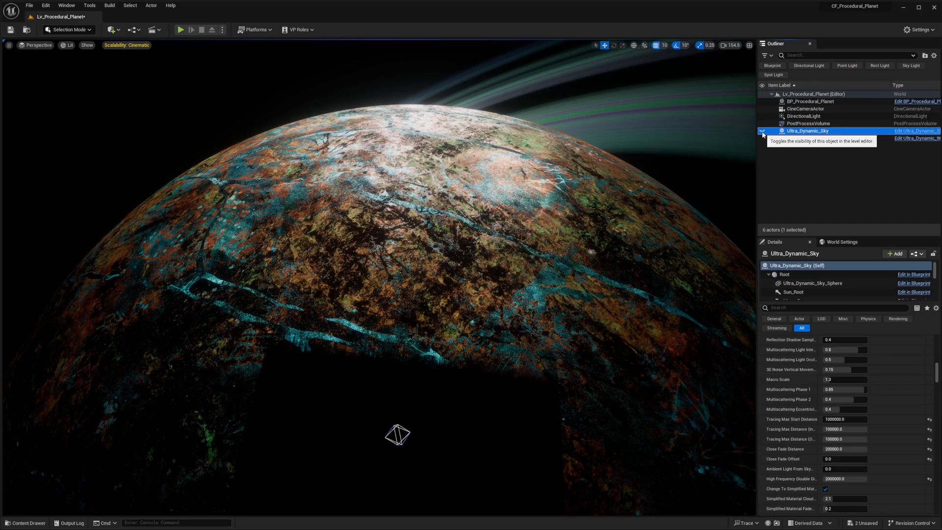
- Toggle the visibility of the Ultra_Dynamic_Sky actor in the level
{"action": "right_click_drag", "start_coordinate": [707, 210], "coordinate": [684, 209]}
{"action": "key", "text": "a"}
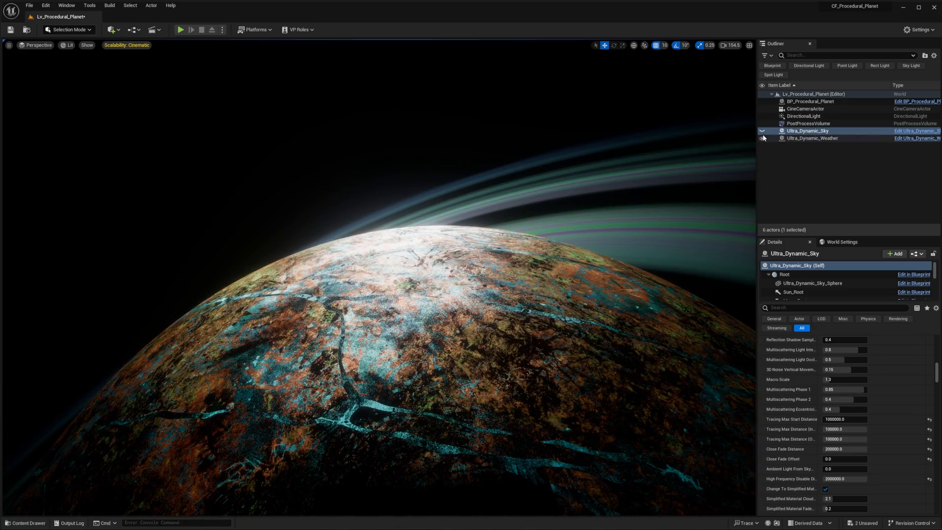
{"action": "left_click", "coordinate": [762, 131]}
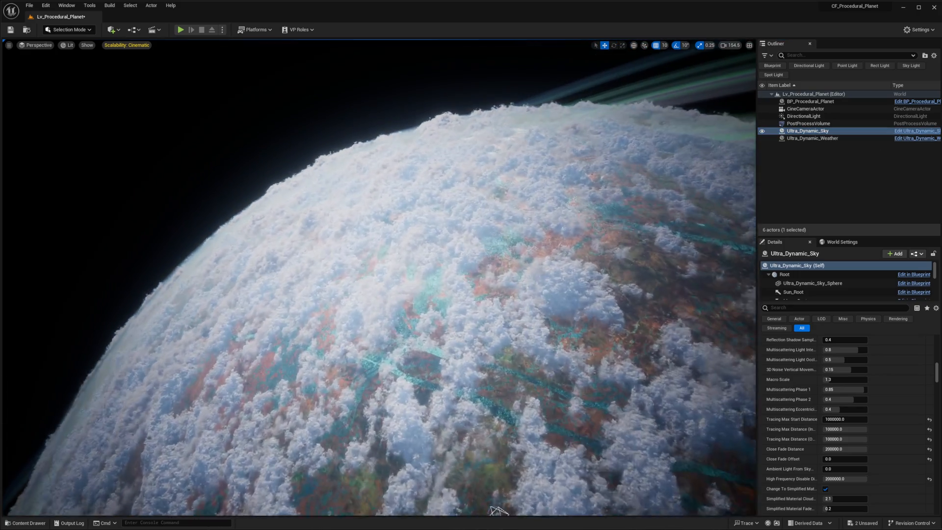
- Fly toward the planet and examine its surface, atmosphere and clouds up close
{"action": "right_click_drag", "start_coordinate": [687, 211], "coordinate": [740, 192]}
{"action": "key", "text": "w"}
{"action": "key", "text": "w"}
{"action": "key", "text": "w"}
{"action": "key", "text": "w"}
{"action": "key", "text": "w"}
{"action": "key", "text": "s"}
{"action": "key", "text": "w"}
{"action": "key", "text": "w"}
{"action": "key", "text": "s"}
{"action": "key", "text": "w"}
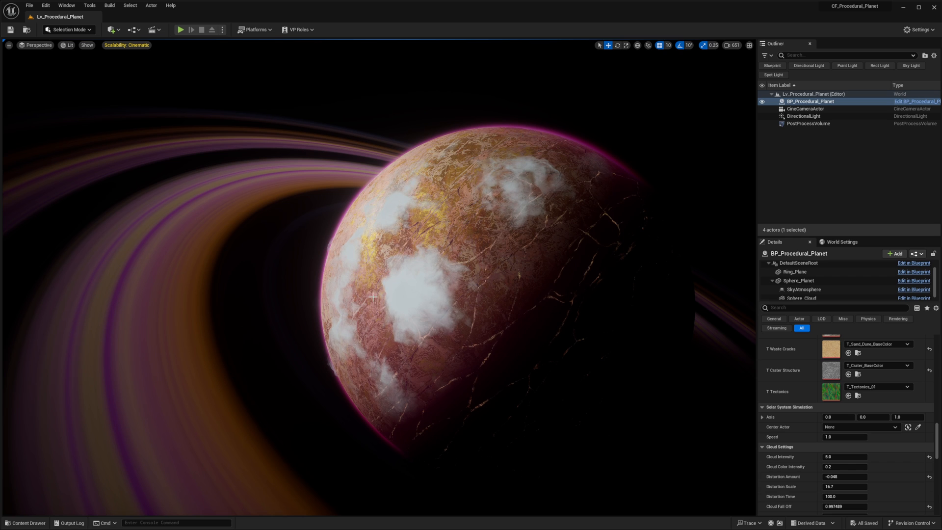
- Check that the UltraDynamicSky folder is in the project content, and turn off Game View in the viewport
{"action": "key", "text": "ctrl+space"}
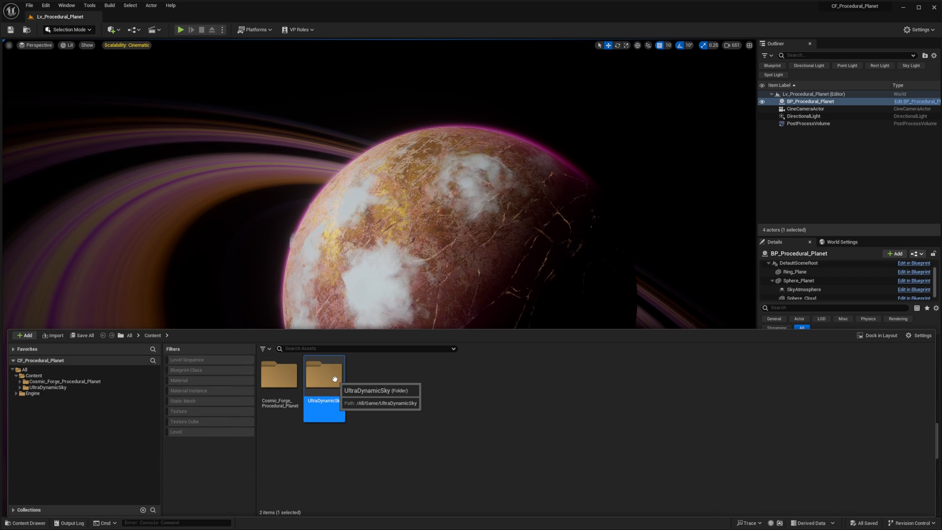
{"action": "right_click_drag", "start_coordinate": [443, 238], "coordinate": [418, 257]}
{"action": "key", "text": "g"}
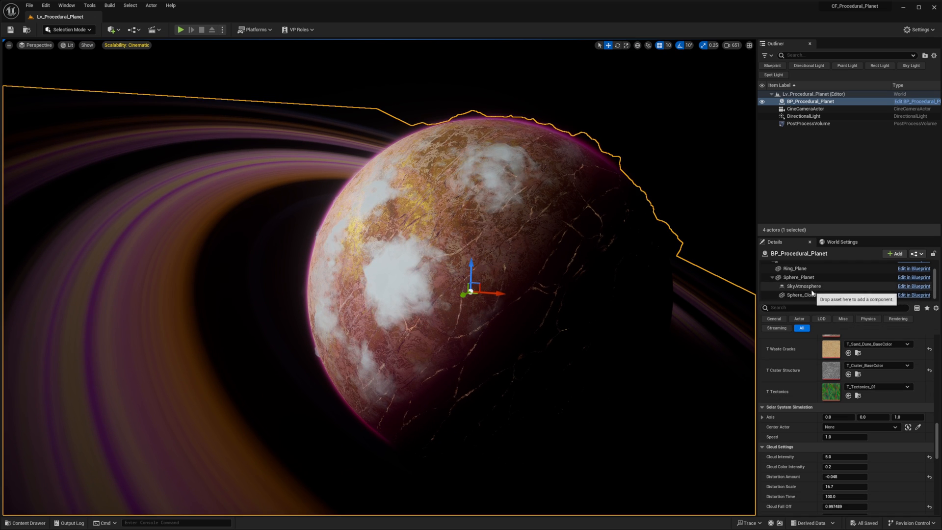
- Open the BP_Procedural_Planet blueprint, delete its SkyAtmosphere component and close the blueprint editor
{"action": "left_click", "coordinate": [804, 286]}
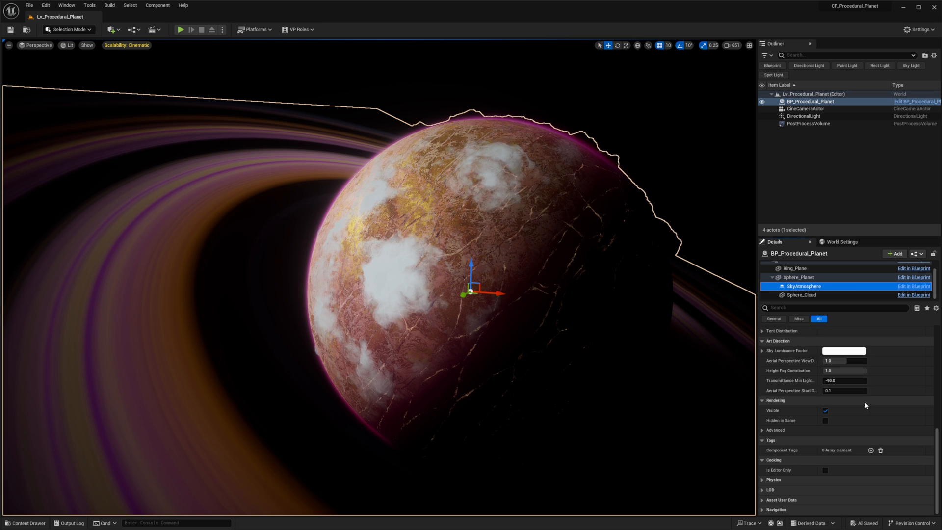
{"action": "right_click_drag", "start_coordinate": [571, 245], "coordinate": [568, 245]}
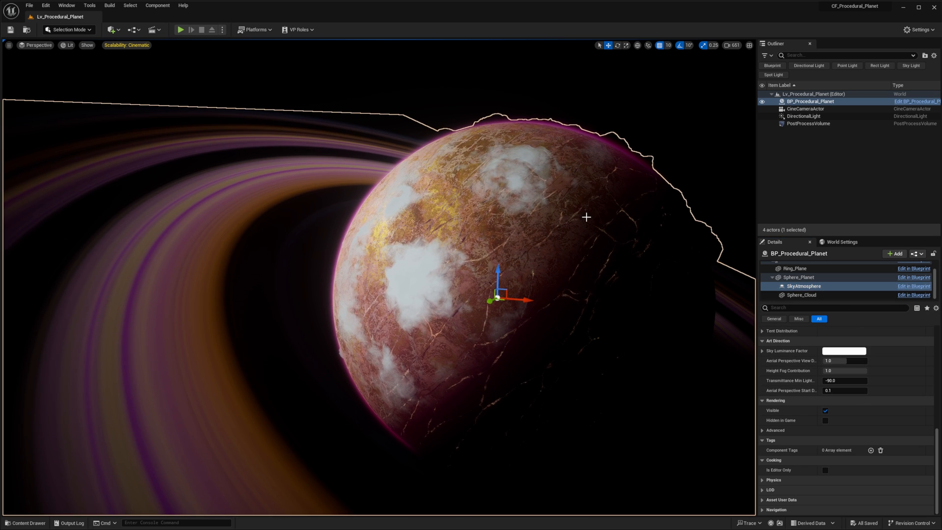
{"action": "right_click_drag", "start_coordinate": [526, 166], "coordinate": [530, 167]}
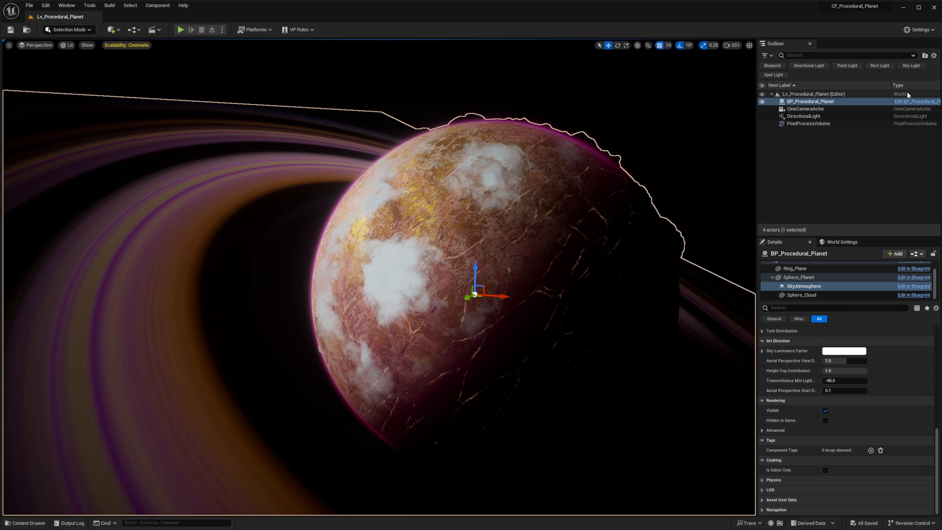
{"action": "left_click_drag", "start_coordinate": [0, 108], "coordinate": [469, 113]}
{"action": "scroll", "coordinate": [215, 200], "scroll_direction": "down", "scroll_amount": 1}
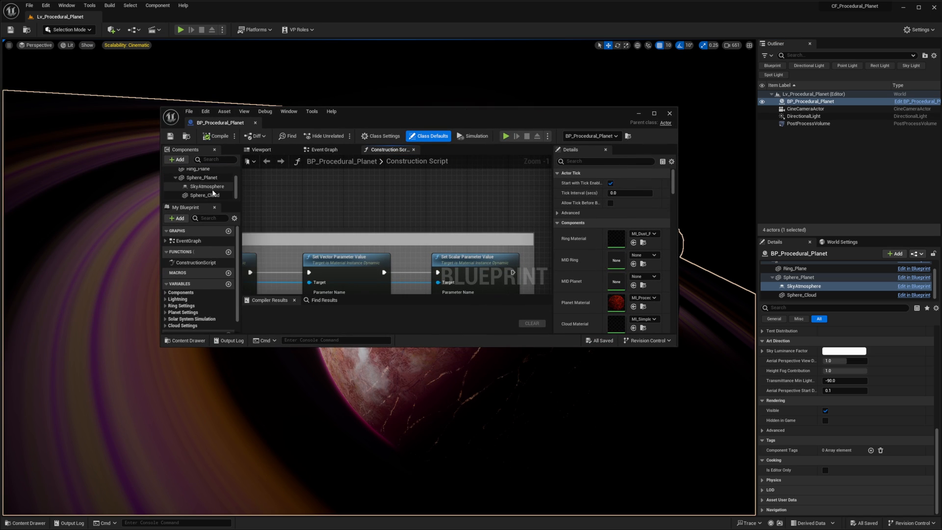
{"action": "left_click", "coordinate": [216, 188]}
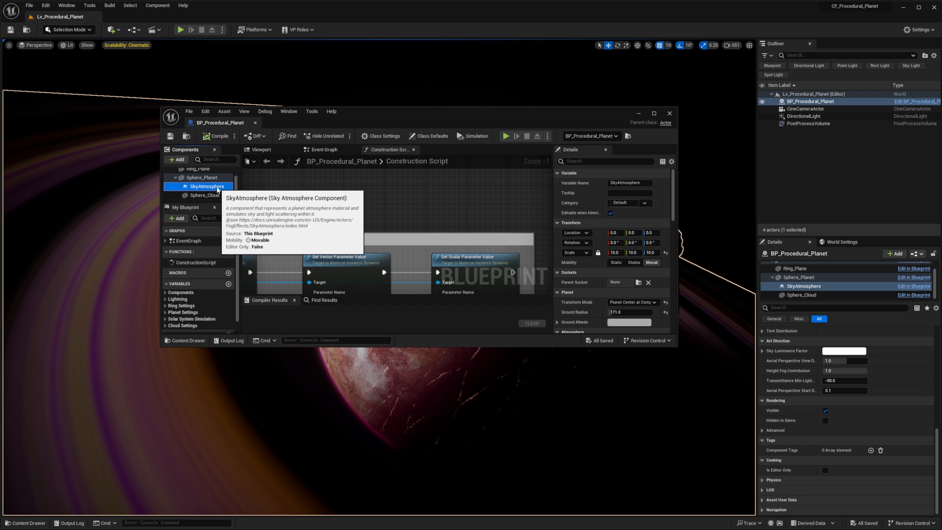
{"action": "key", "text": "Delete"}
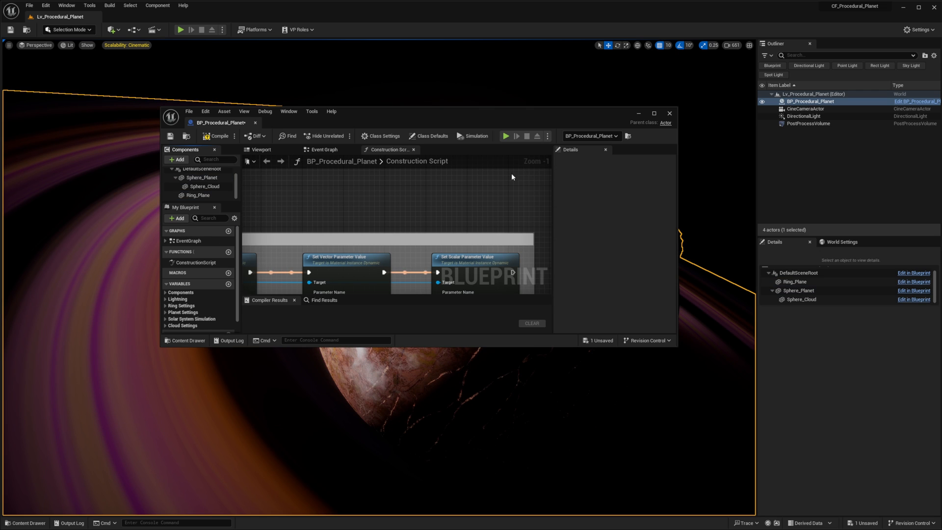
{"action": "left_click", "coordinate": [670, 118]}
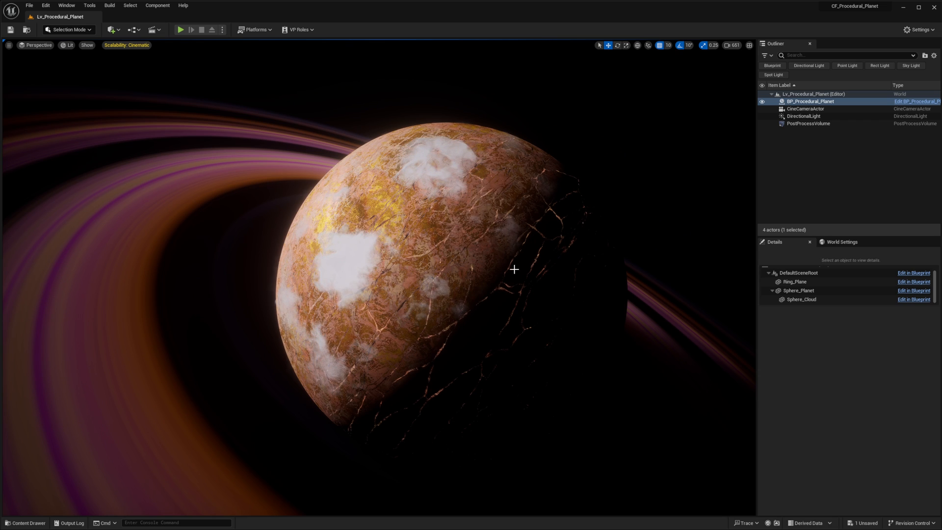
- Open the Blueprints folder inside UltraDynamicSky in the project content
{"action": "right_click_drag", "start_coordinate": [540, 262], "coordinate": [540, 262]}
{"action": "right_click_drag", "start_coordinate": [434, 263], "coordinate": [516, 203]}
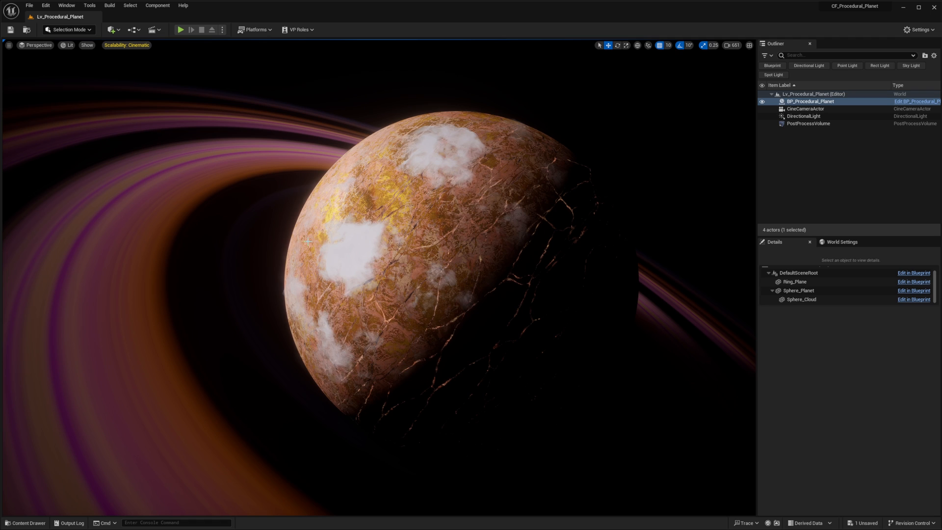
{"action": "right_click_drag", "start_coordinate": [413, 241], "coordinate": [402, 241]}
{"action": "key", "text": "ctrl+space"}
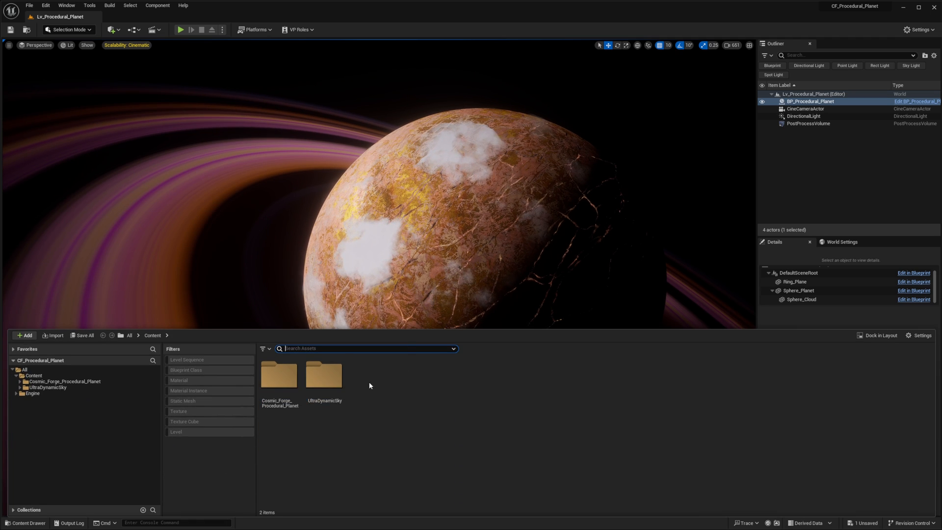
{"action": "left_click", "coordinate": [324, 384]}
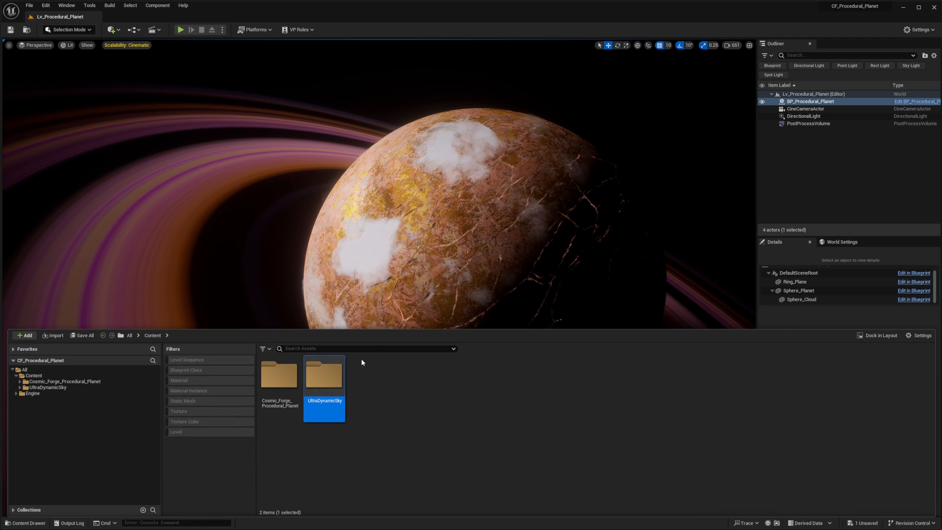
{"action": "double_click", "coordinate": [325, 378]}
{"action": "double_click", "coordinate": [281, 385]}
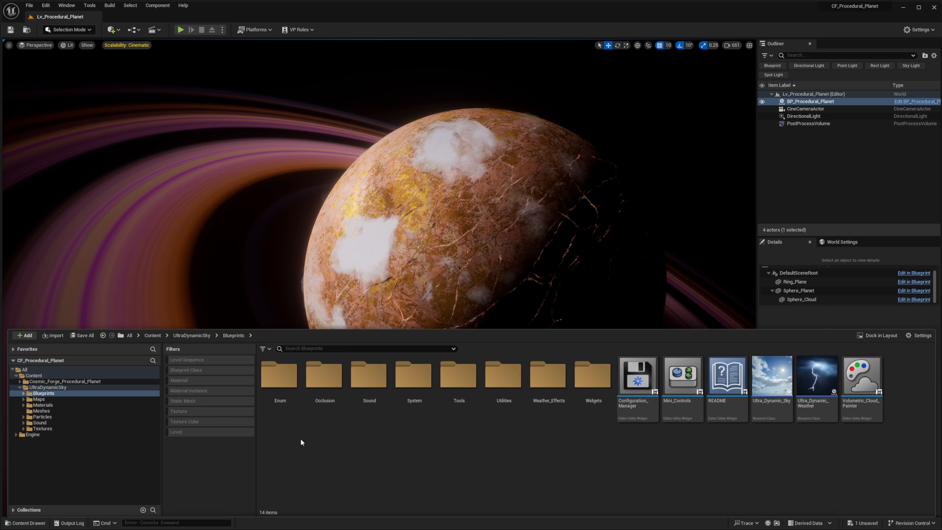
- Select BP_Procedural_Planet in the level and reset its location to 0, 0, 0
{"action": "mouse_move", "coordinate": [515, 217]}
{"action": "right_mouse_down"}
{"action": "mouse_move", "coordinate": [483, 215]}
{"action": "mouse_move", "coordinate": [508, 213]}
{"action": "right_mouse_up"}
{"action": "left_click", "coordinate": [499, 214]}
{"action": "scroll", "coordinate": [828, 372], "scroll_direction": "up", "scroll_amount": 10}
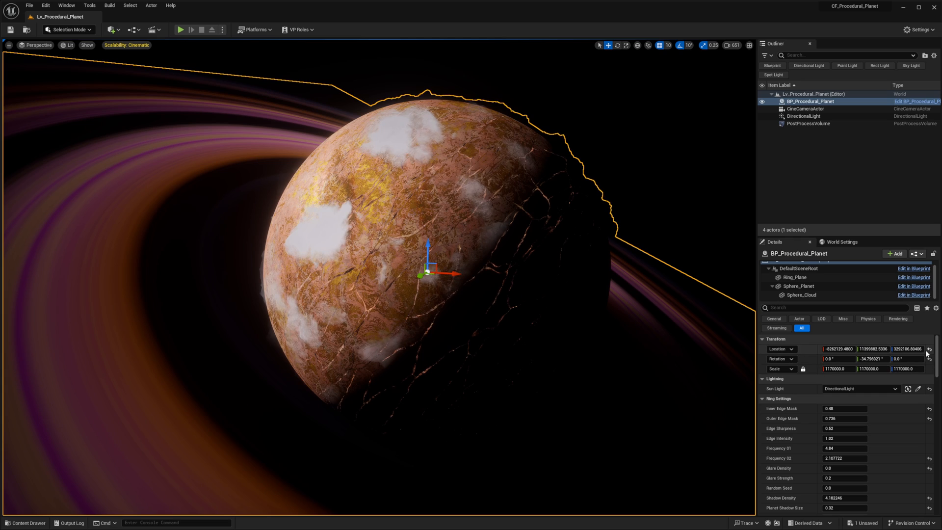
{"action": "left_click", "coordinate": [929, 349]}
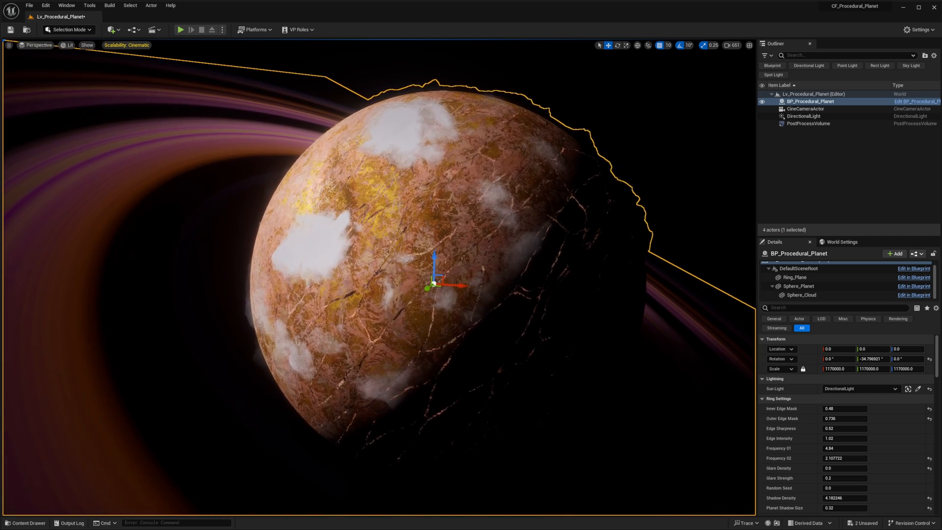
- Set BP_Procedural_Planet's scale to 10000 on all axes and frame the planet in the viewport
{"action": "right_click_drag", "start_coordinate": [564, 297], "coordinate": [559, 301]}
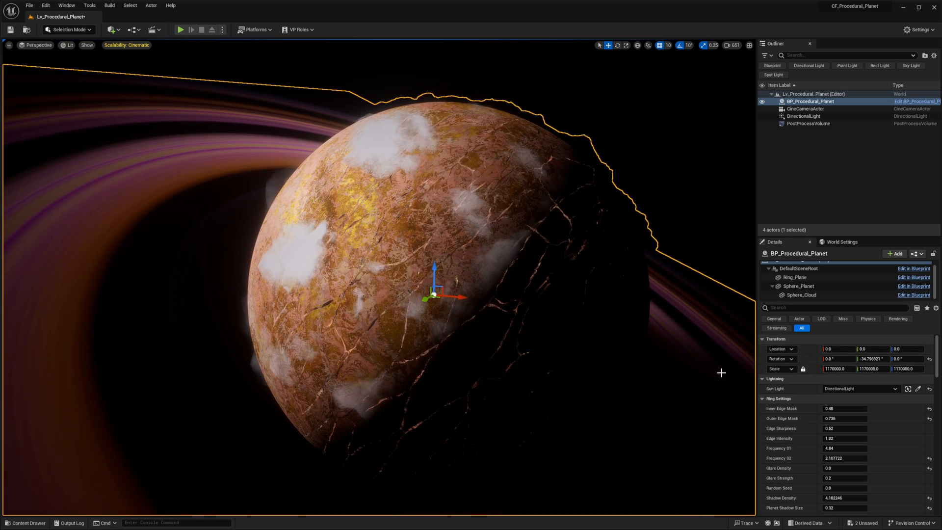
{"action": "right_click_drag", "start_coordinate": [485, 304], "coordinate": [498, 304]}
{"action": "right_click_drag", "start_coordinate": [411, 317], "coordinate": [397, 315]}
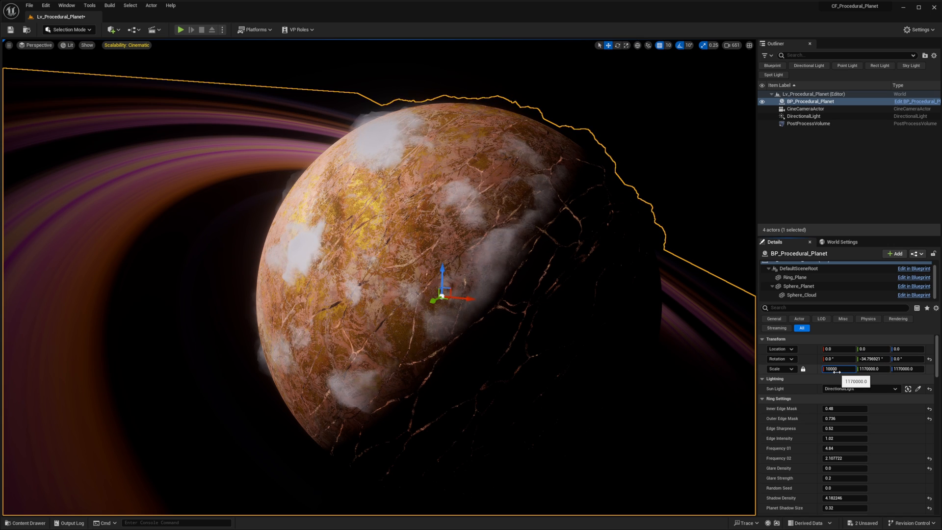
{"action": "key", "text": "Return"}
{"action": "right_click_drag", "start_coordinate": [613, 341], "coordinate": [606, 339]}
{"action": "key", "text": "f"}
{"action": "mouse_move", "coordinate": [489, 275]}
{"action": "right_mouse_down"}
{"action": "mouse_move", "coordinate": [456, 278]}
{"action": "mouse_move", "coordinate": [489, 275]}
{"action": "right_mouse_up"}
{"action": "key", "text": "f"}
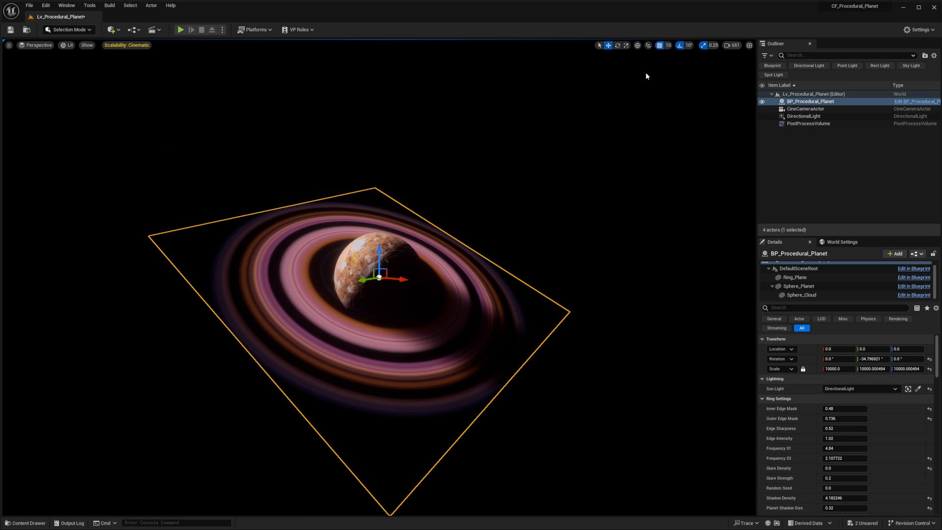
- Reduce the viewport camera speed to 28.8 and fly in close to the rescaled planet
{"action": "mouse_move", "coordinate": [589, 221]}
{"action": "right_mouse_down"}
{"action": "mouse_move", "coordinate": [529, 220]}
{"action": "mouse_move", "coordinate": [555, 225]}
{"action": "mouse_move", "coordinate": [533, 219]}
{"action": "mouse_move", "coordinate": [559, 219]}
{"action": "mouse_move", "coordinate": [581, 198]}
{"action": "mouse_move", "coordinate": [606, 219]}
{"action": "right_mouse_up"}
{"action": "key", "text": "w"}
{"action": "key", "text": "s"}
{"action": "scroll", "coordinate": [554, 224], "scroll_direction": "down", "scroll_amount": 1}
{"action": "key", "text": "w"}
{"action": "key", "text": "w"}
{"action": "key", "text": "s"}
{"action": "scroll", "coordinate": [591, 217], "scroll_direction": "down", "scroll_amount": 2}
{"action": "right_click_drag", "start_coordinate": [472, 336], "coordinate": [462, 314]}
{"action": "right_click_drag", "start_coordinate": [467, 260], "coordinate": [436, 271]}
{"action": "key", "text": "d"}
{"action": "scroll", "coordinate": [467, 259], "scroll_direction": "down", "scroll_amount": 1}
{"action": "key", "text": "a"}
{"action": "scroll", "coordinate": [467, 259], "scroll_direction": "down", "scroll_amount": 1}
{"action": "left_click", "coordinate": [733, 45]}
{"action": "key", "text": "w"}
{"action": "scroll", "coordinate": [467, 260], "scroll_direction": "up", "scroll_amount": 7}
{"action": "key", "text": "w"}
{"action": "key", "text": "w"}
{"action": "right_click_drag", "start_coordinate": [440, 206], "coordinate": [440, 202]}
{"action": "right_click_drag", "start_coordinate": [341, 274], "coordinate": [344, 266]}
{"action": "right_click_drag", "start_coordinate": [374, 292], "coordinate": [384, 305]}
- Place the Ultra_Dynamic_Sky blueprint in the level
{"action": "key", "text": "ctrl+space"}
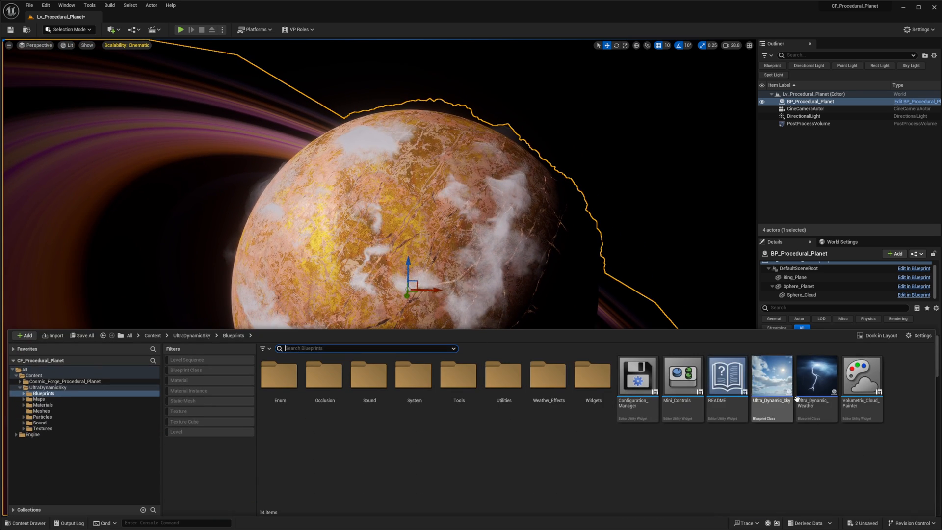
{"action": "left_click", "coordinate": [771, 386]}
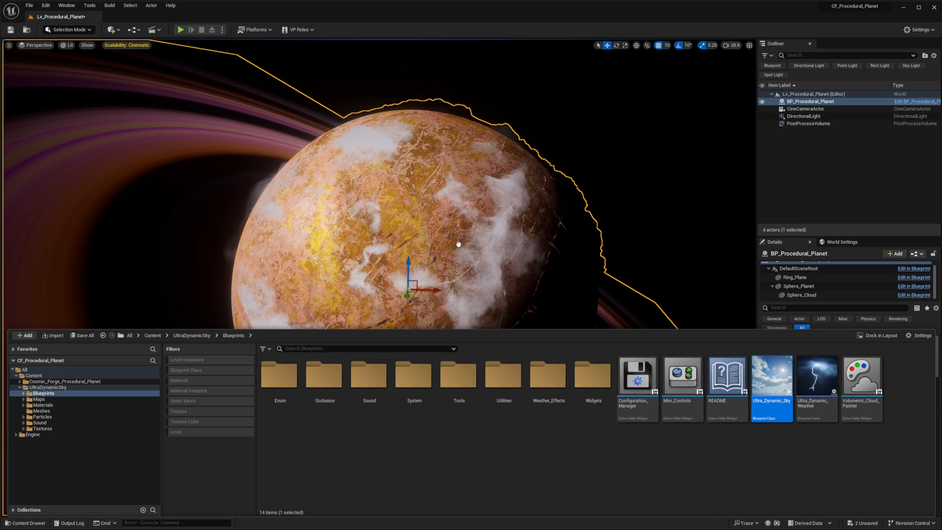
{"action": "left_click_drag", "start_coordinate": [459, 244], "coordinate": [458, 244]}
{"action": "right_click_drag", "start_coordinate": [569, 290], "coordinate": [550, 293]}
- Place the Ultra_Dynamic_Weather blueprint in the level
{"action": "key", "text": "ctrl+space"}
{"action": "left_click", "coordinate": [816, 376]}
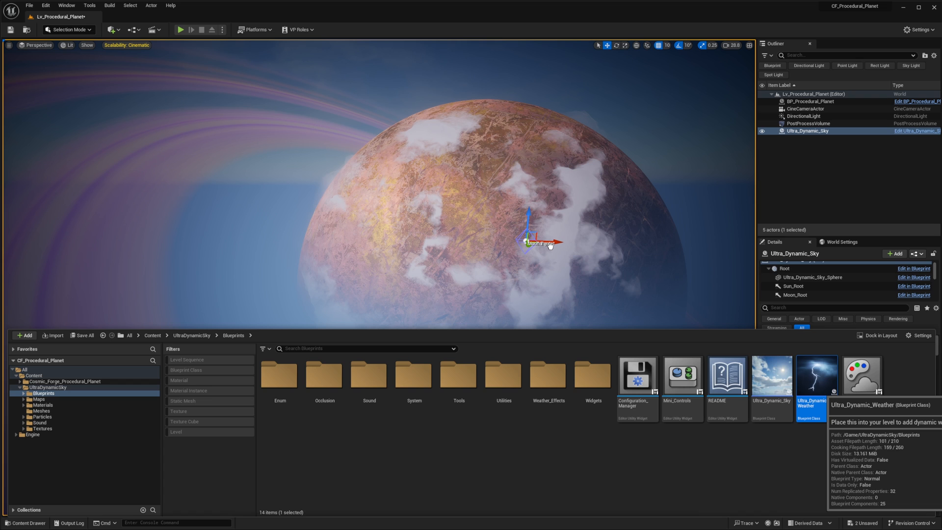
{"action": "left_click_drag", "start_coordinate": [550, 245], "coordinate": [550, 246]}
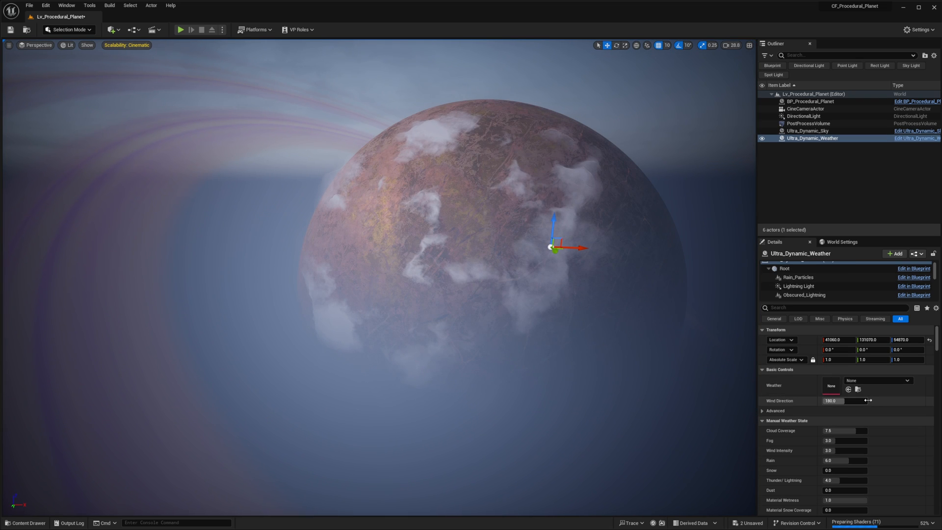
- Reset the locations of Ultra_Dynamic_Weather and Ultra_Dynamic_Sky to 0, 0, 0
{"action": "left_click", "coordinate": [930, 340]}
{"action": "left_click_drag", "start_coordinate": [815, 139], "coordinate": [822, 132]}
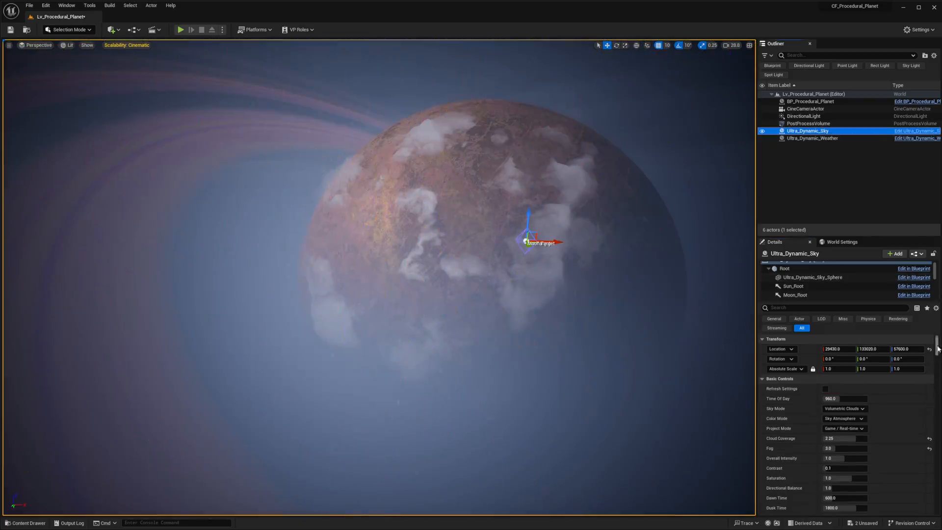
{"action": "left_click", "coordinate": [929, 349]}
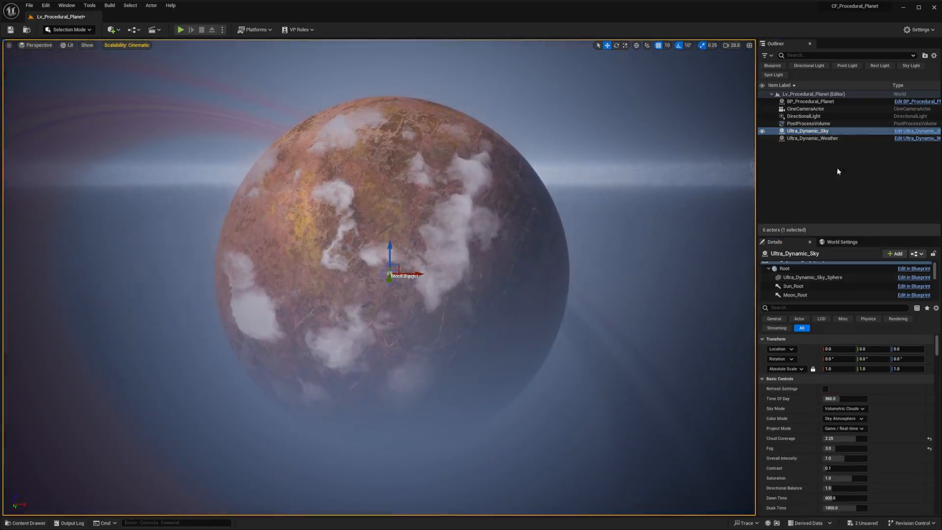
- Set the Weather preset of Ultra_Dynamic_Weather to Clear_Skies
{"action": "left_click", "coordinate": [814, 138]}
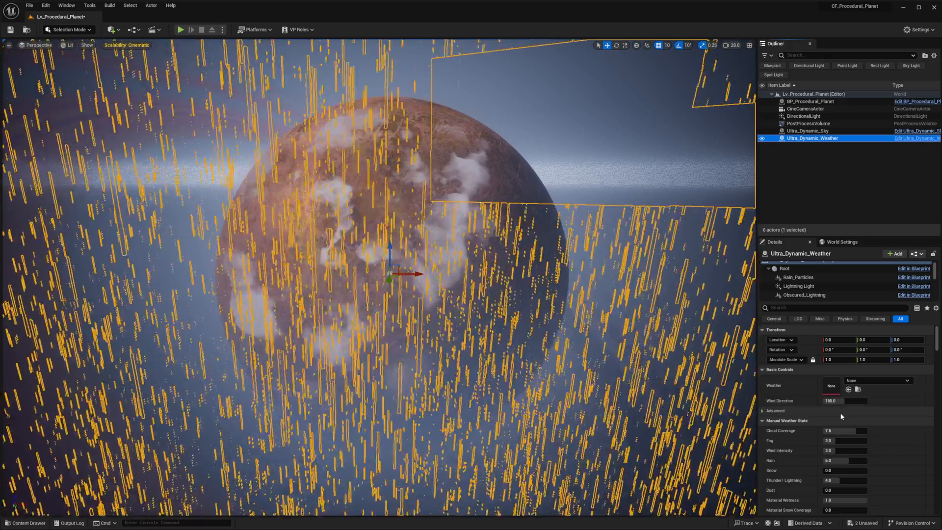
{"action": "left_click", "coordinate": [867, 381]}
{"action": "left_click", "coordinate": [888, 294]}
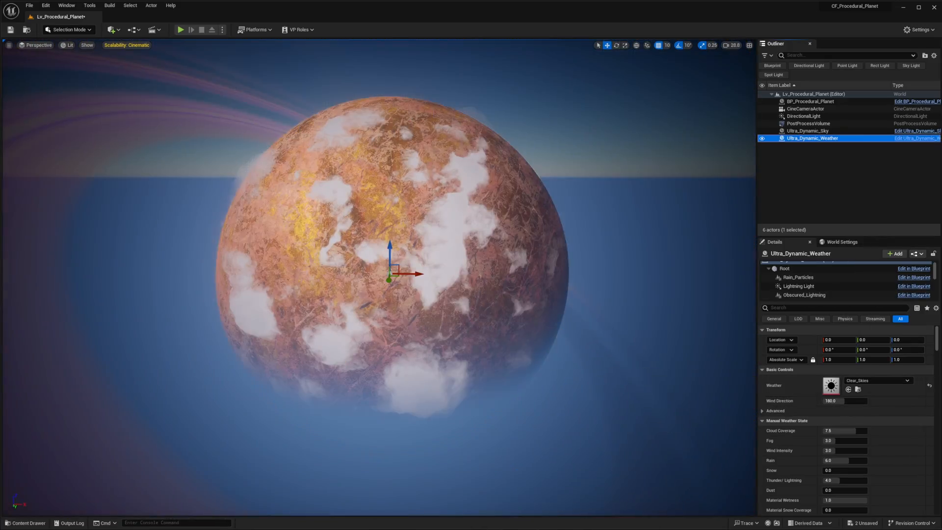
- Examine the planet, its rings and the horizon from farther away under the new sky
{"action": "right_click_drag", "start_coordinate": [377, 275], "coordinate": [422, 292]}
{"action": "key", "text": "s"}
{"action": "scroll", "coordinate": [377, 275], "scroll_direction": "up", "scroll_amount": 7}
{"action": "key", "text": "e"}
{"action": "right_click_drag", "start_coordinate": [569, 311], "coordinate": [633, 305]}
{"action": "left_click", "coordinate": [511, 340]}
{"action": "right_click_drag", "start_coordinate": [511, 341], "coordinate": [636, 311]}
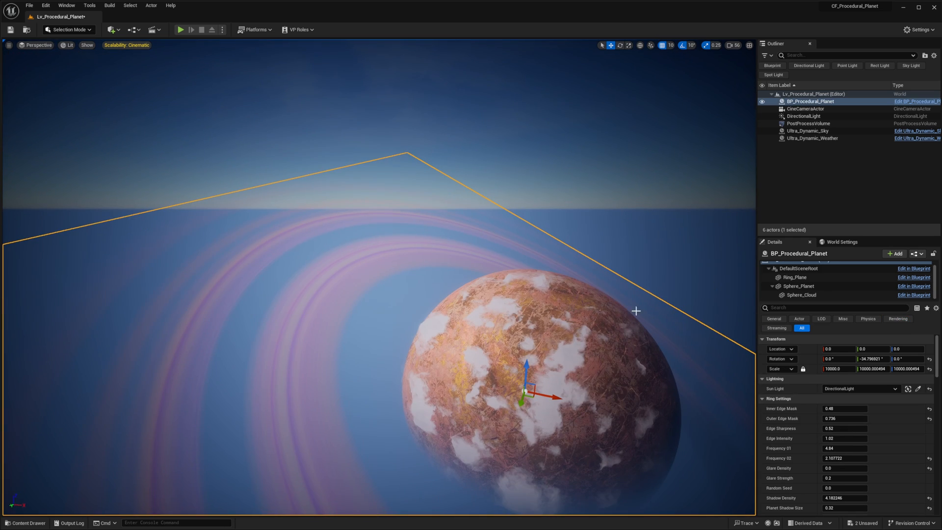
- Set the Transform Mode of Ultra_Dynamic_Sky's SkyAtmosphere component to Planet Center at Component Transform
{"action": "left_click", "coordinate": [816, 132]}
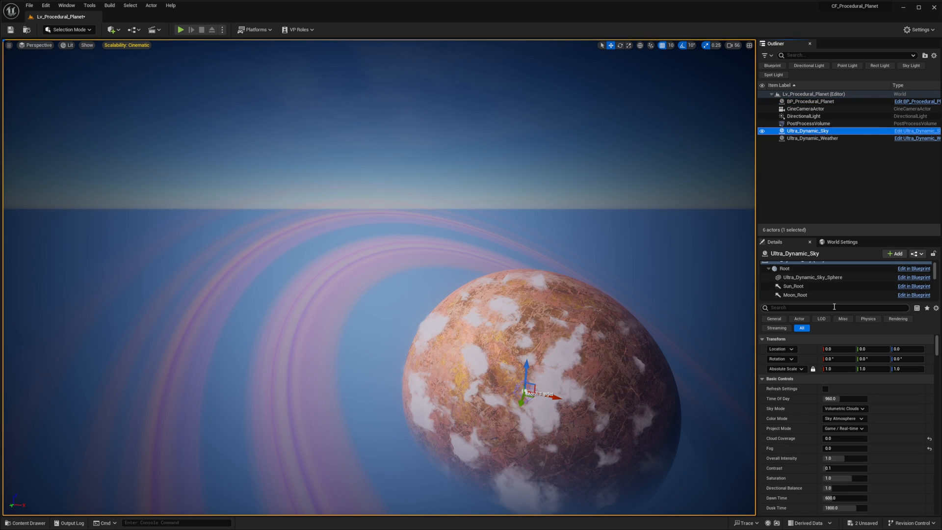
{"action": "scroll", "coordinate": [811, 283], "scroll_direction": "down", "scroll_amount": 3}
{"action": "left_click", "coordinate": [802, 269]}
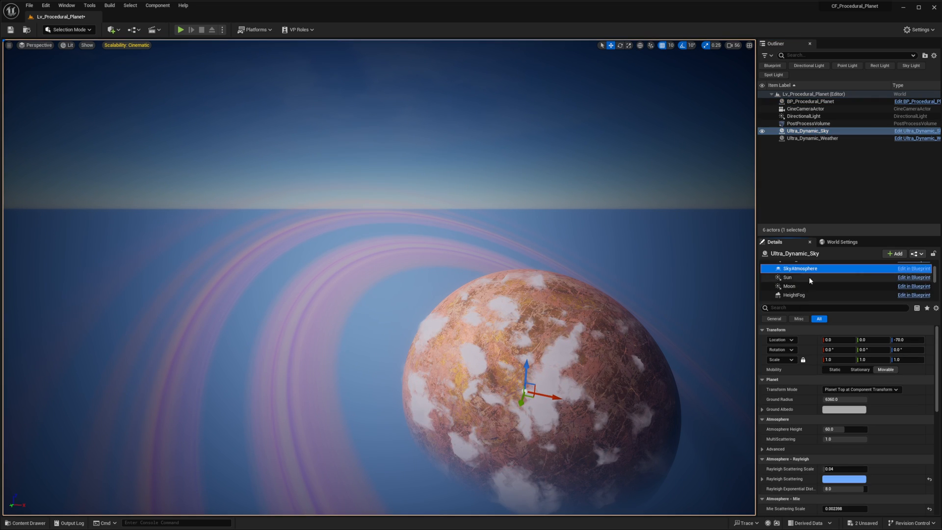
{"action": "left_click", "coordinate": [851, 391]}
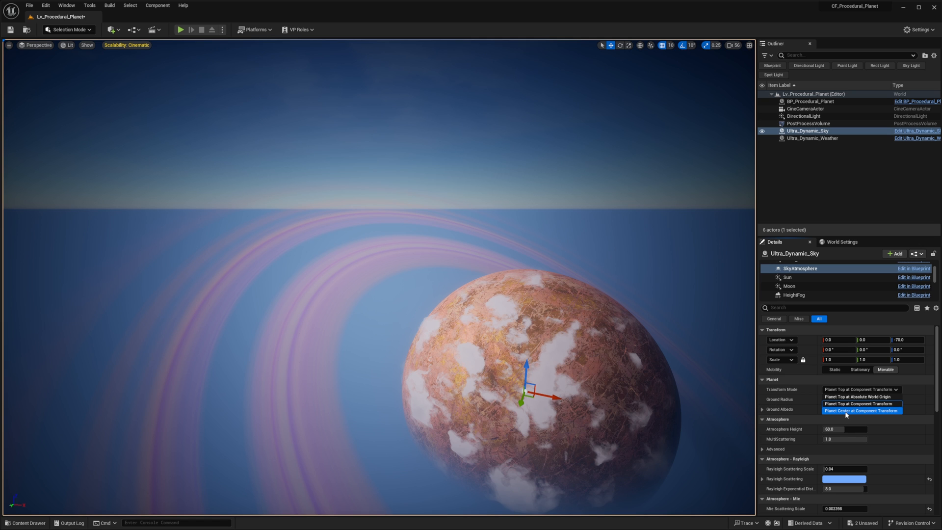
{"action": "left_click", "coordinate": [852, 411]}
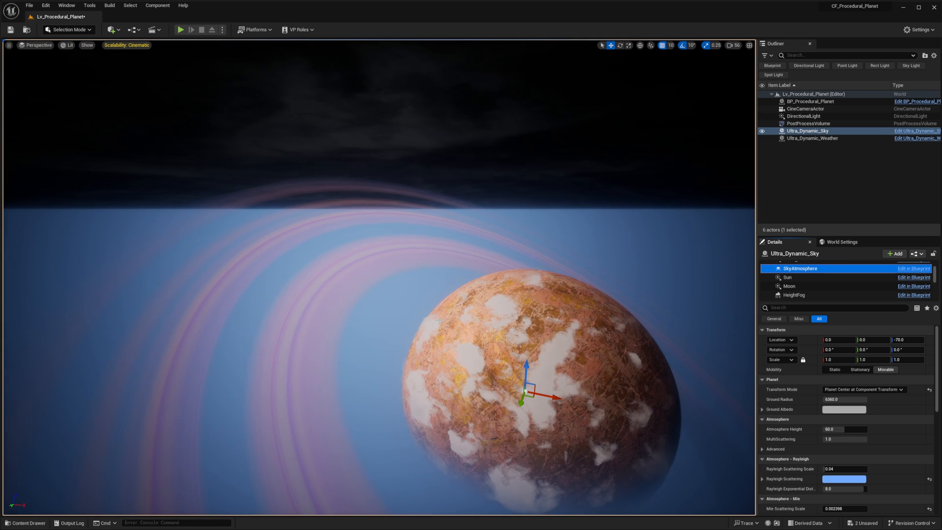
- Set the SkyAtmosphere component's Z location to 0
{"action": "scroll", "coordinate": [424, 304], "scroll_direction": "up", "scroll_amount": 1}
{"action": "mouse_move", "coordinate": [424, 304]}
{"action": "right_mouse_down"}
{"action": "mouse_move", "coordinate": [437, 285]}
{"action": "mouse_move", "coordinate": [417, 314]}
{"action": "mouse_move", "coordinate": [423, 304]}
{"action": "right_mouse_up"}
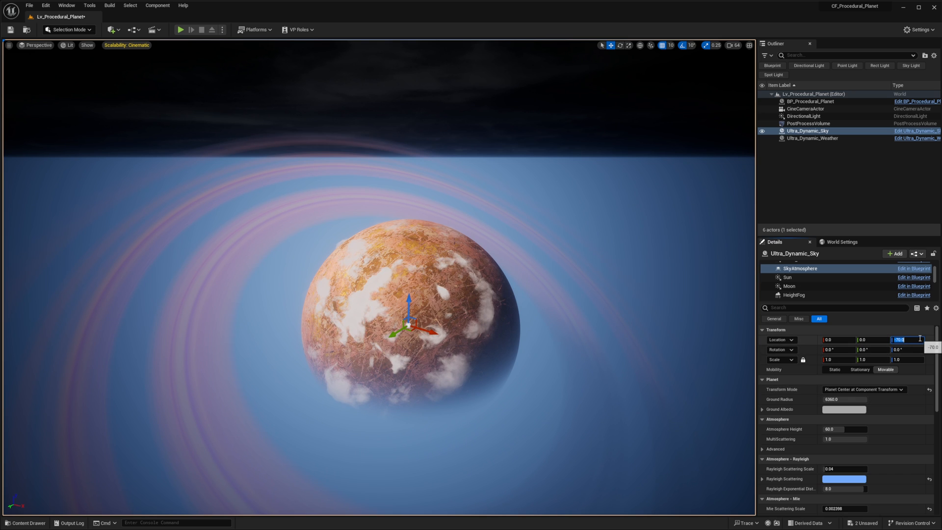
{"action": "right_click_drag", "start_coordinate": [487, 342], "coordinate": [457, 336]}
{"action": "scroll", "coordinate": [862, 279], "scroll_direction": "up", "scroll_amount": 3}
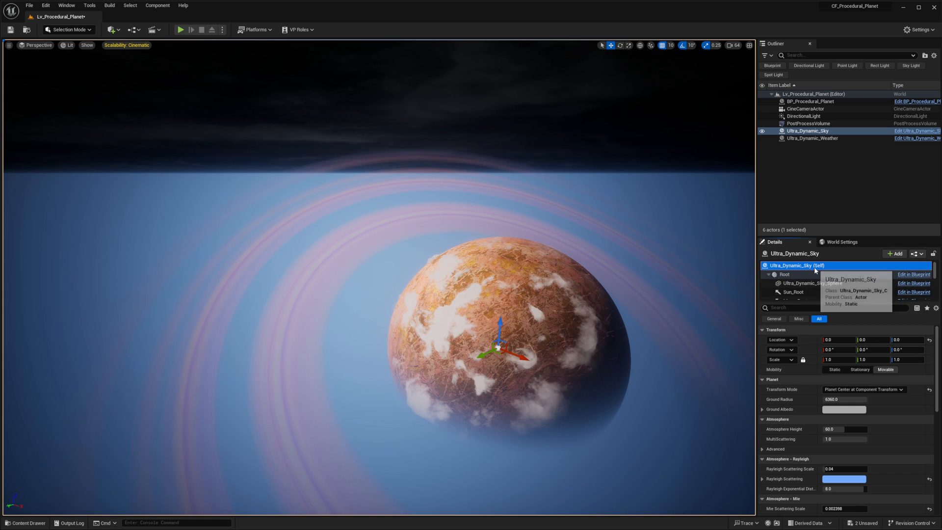
- Try both Planet Top Transform Modes on the SkyAtmosphere component, then return it to Planet Center at Component Transform
{"action": "left_click", "coordinate": [809, 266]}
{"action": "scroll", "coordinate": [817, 285], "scroll_direction": "down", "scroll_amount": 2}
{"action": "left_click", "coordinate": [810, 275]}
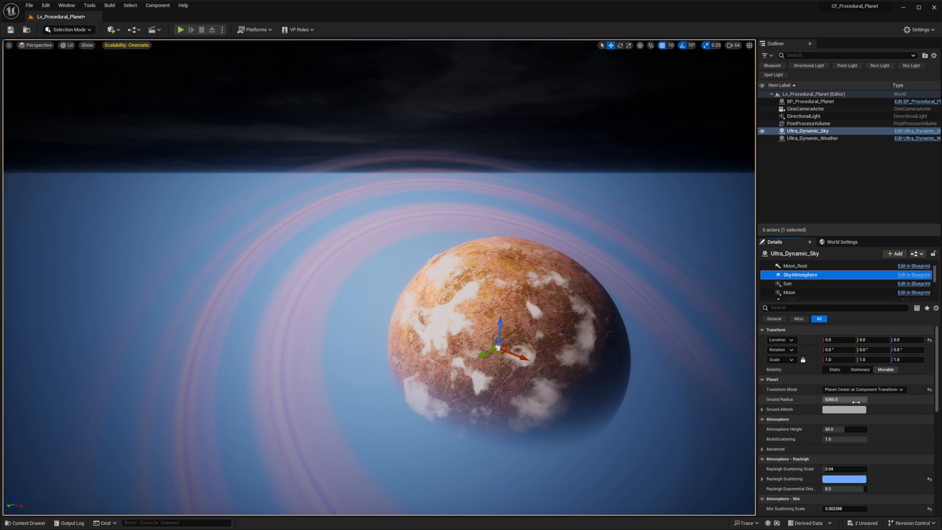
{"action": "left_click", "coordinate": [847, 390]}
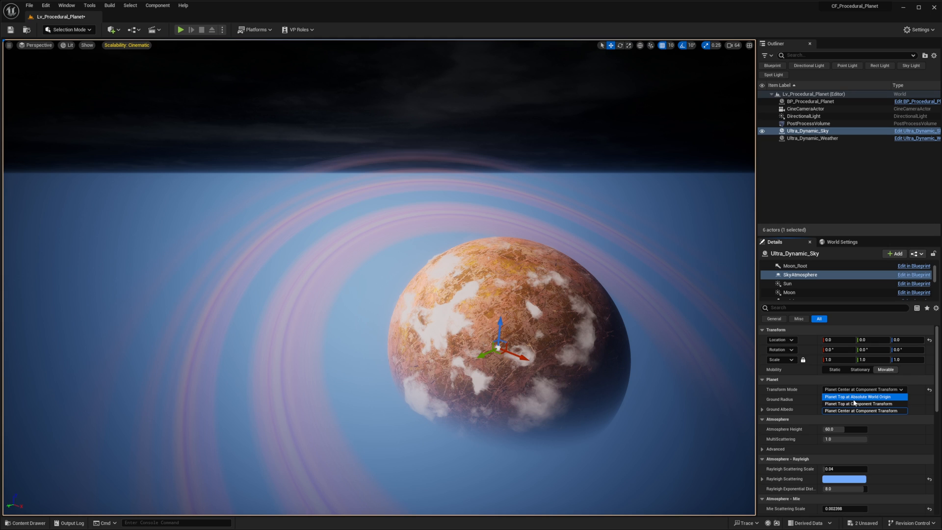
{"action": "left_click", "coordinate": [853, 398]}
{"action": "right_click_drag", "start_coordinate": [570, 341], "coordinate": [586, 314]}
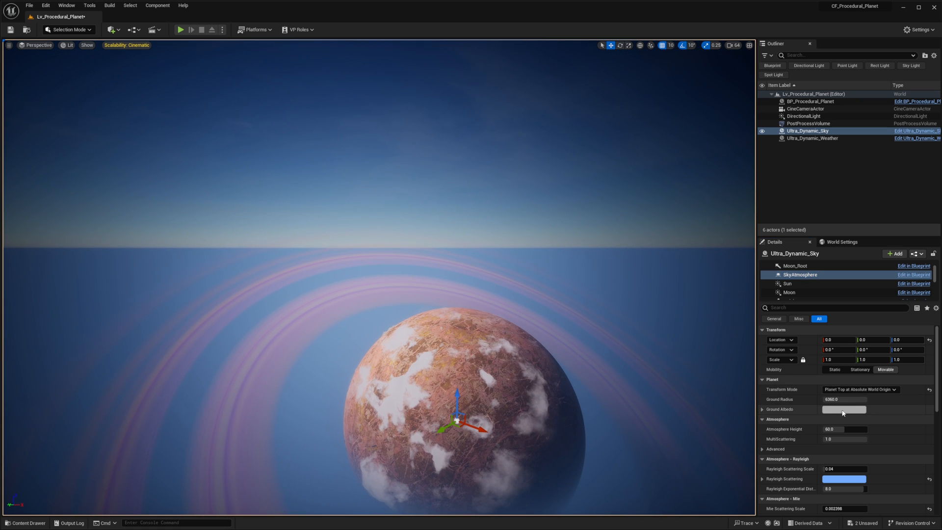
{"action": "left_click", "coordinate": [859, 403]}
{"action": "left_click", "coordinate": [861, 389]}
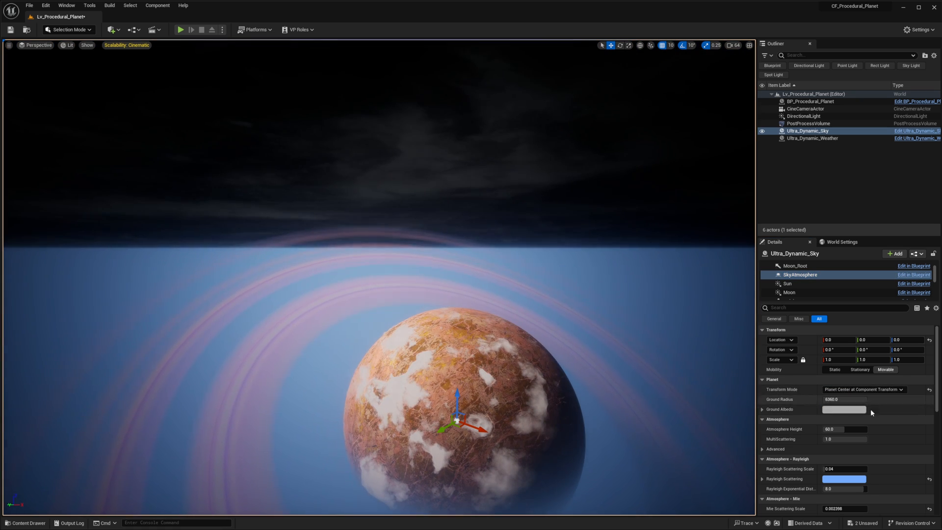
{"action": "left_click", "coordinate": [871, 410]}
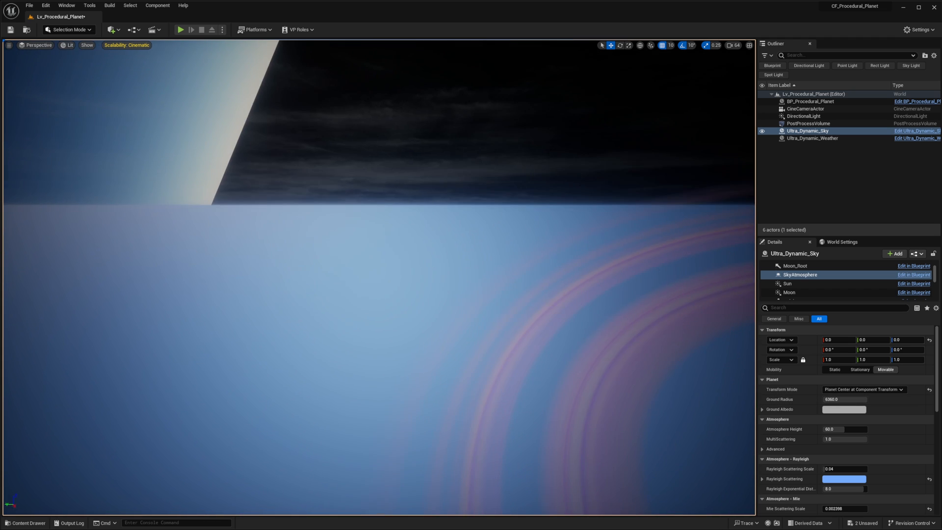
- Increase the camera speed and examine the extent of the planet-centred sky atmosphere from very far away
{"action": "scroll", "coordinate": [554, 290], "scroll_direction": "up", "scroll_amount": 3}
{"action": "right_click_drag", "start_coordinate": [569, 339], "coordinate": [711, 160]}
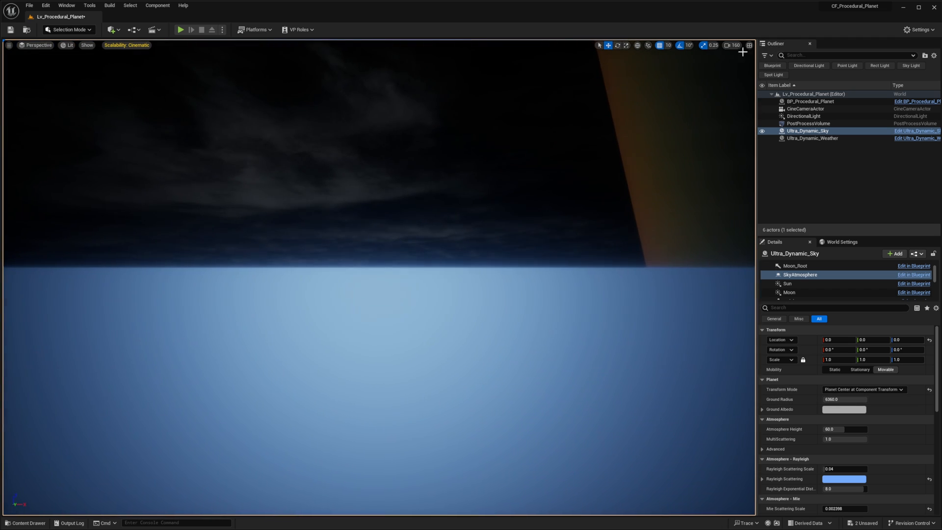
{"action": "left_click", "coordinate": [718, 48]}
{"action": "left_click", "coordinate": [724, 45]}
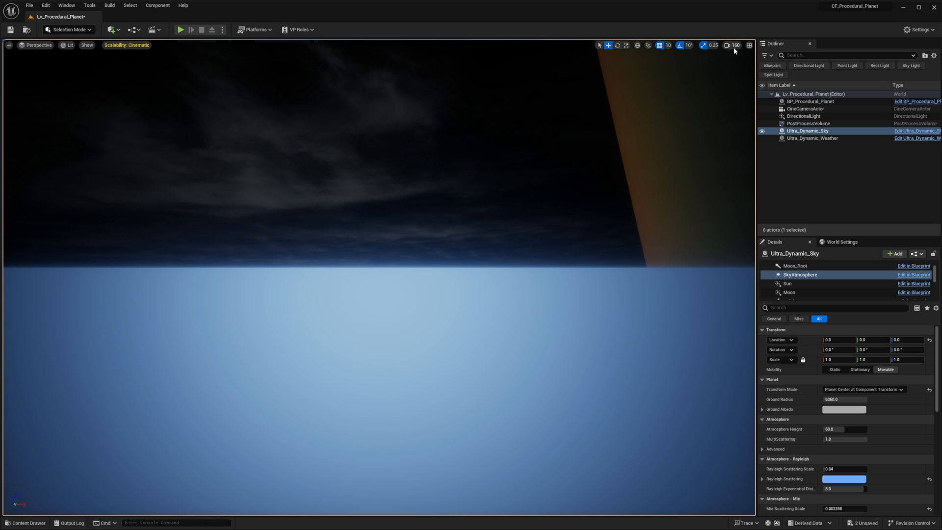
{"action": "left_click_drag", "start_coordinate": [739, 84], "coordinate": [770, 84]}
{"action": "key", "text": "s"}
{"action": "right_click_drag", "start_coordinate": [662, 162], "coordinate": [556, 121]}
{"action": "key", "text": "w"}
{"action": "right_click_drag", "start_coordinate": [475, 224], "coordinate": [506, 228]}
{"action": "key", "text": "w"}
{"action": "key", "text": "s"}
{"action": "scroll", "coordinate": [434, 224], "scroll_direction": "down", "scroll_amount": 1}
{"action": "key", "text": "w"}
{"action": "right_click_drag", "start_coordinate": [389, 113], "coordinate": [399, 88]}
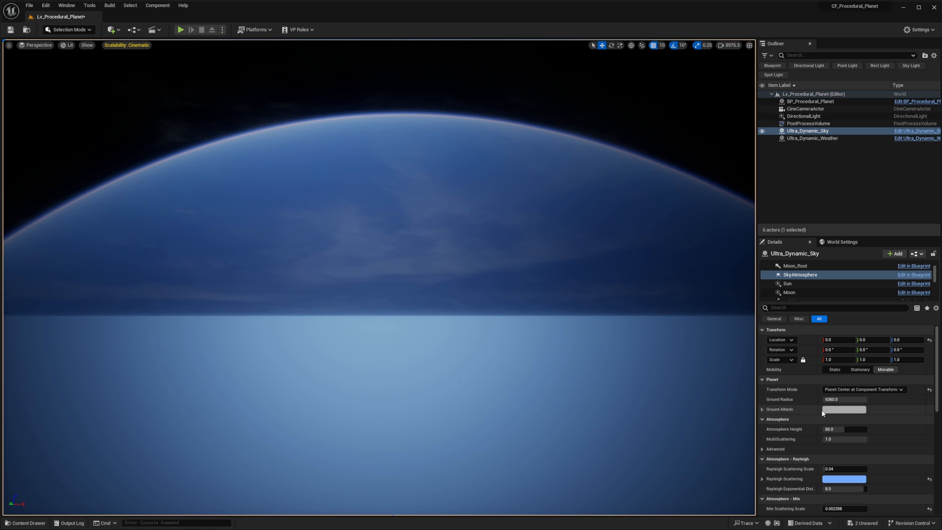
{"action": "left_click_drag", "start_coordinate": [860, 431], "coordinate": [858, 400]}
{"action": "key", "text": "ctrl+z"}
{"action": "key", "text": "ctrl+z"}
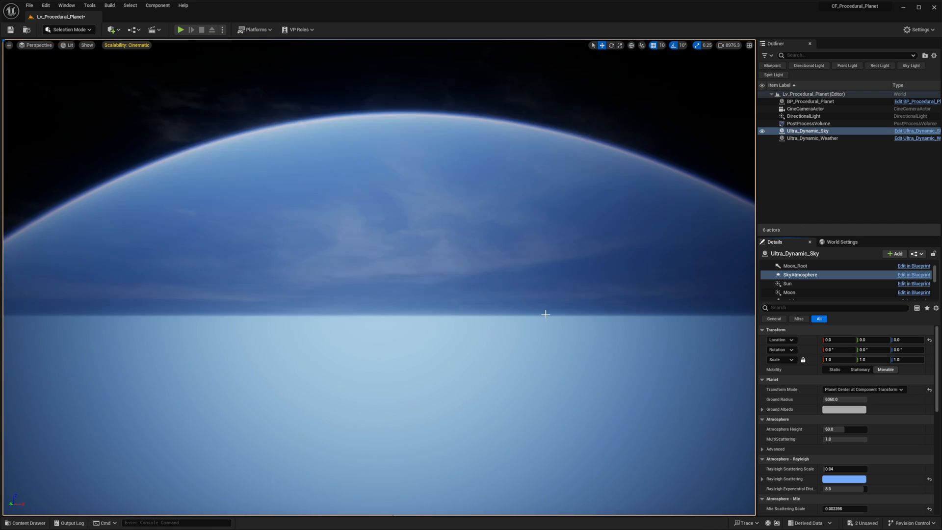
- Set the Ground Radius of the SkyAtmosphere component to 1000
{"action": "right_click_drag", "start_coordinate": [707, 373], "coordinate": [700, 383]}
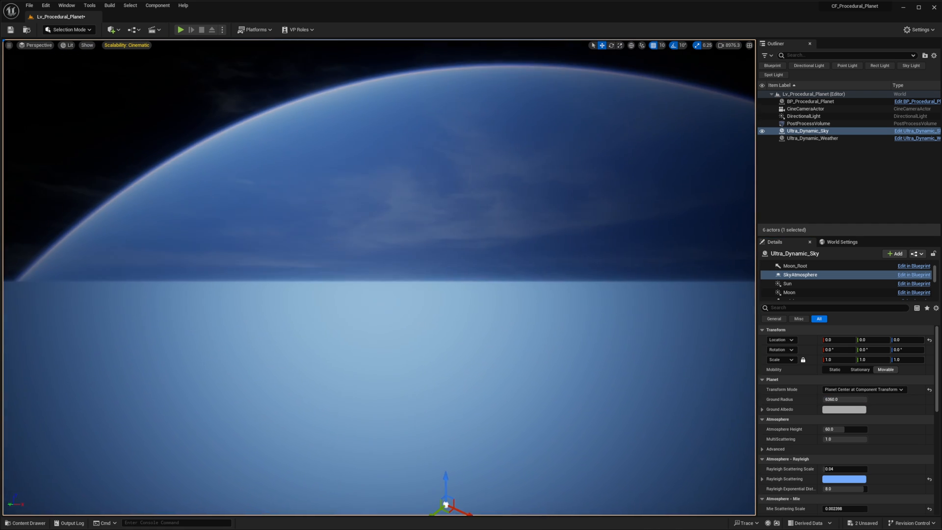
{"action": "left_click", "coordinate": [834, 402]}
{"action": "type", "text": "1000"}
{"action": "key", "text": "Return"}
- Reduce the camera speed, select BP_Procedural_Planet and frame it in the viewport
{"action": "right_click_drag", "start_coordinate": [387, 254], "coordinate": [410, 305]}
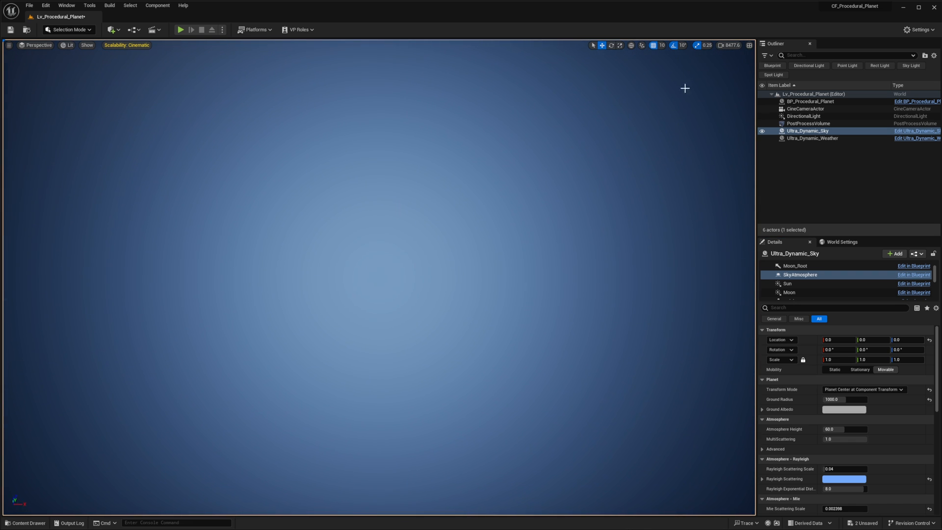
{"action": "left_click", "coordinate": [727, 46]}
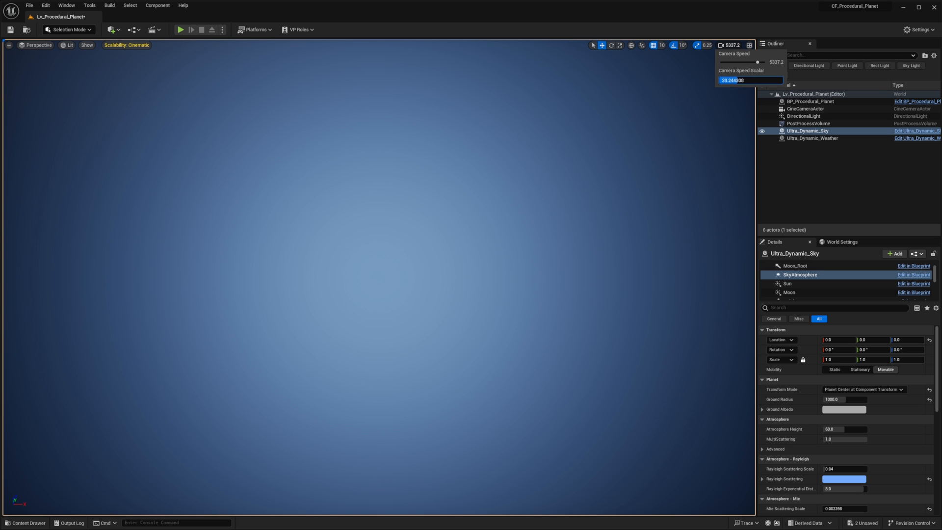
{"action": "left_click", "coordinate": [810, 102]}
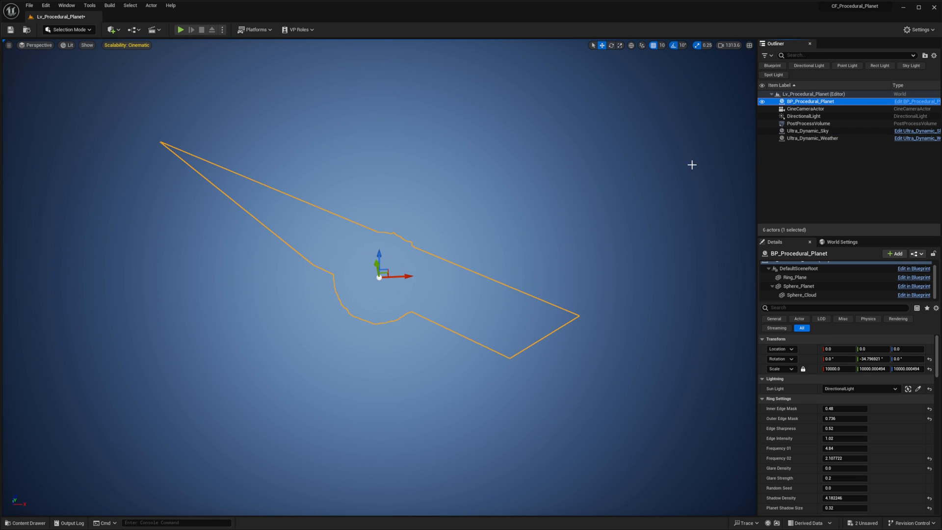
{"action": "key", "text": "f"}
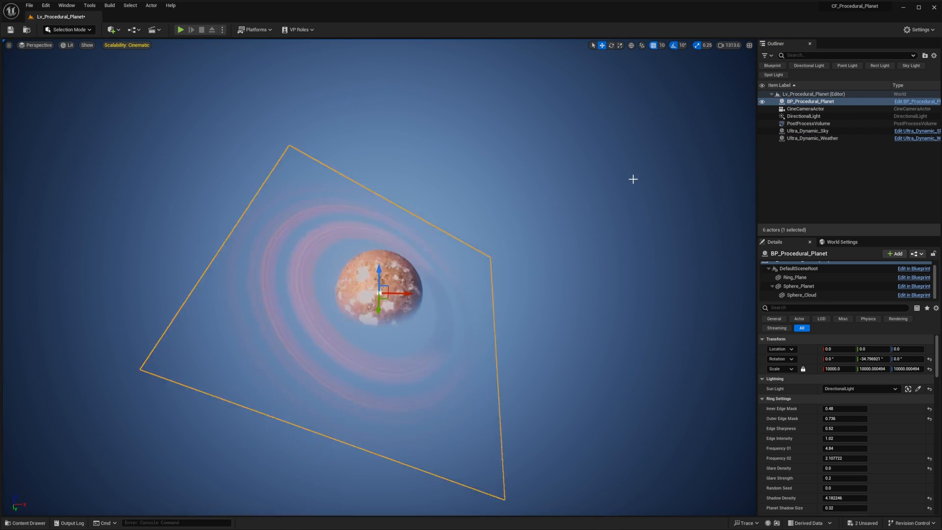
- Set the Project Mode of Ultra_Dynamic_Sky to Cinematic / Offline
{"action": "left_click", "coordinate": [810, 138]}
{"action": "left_click", "coordinate": [810, 133]}
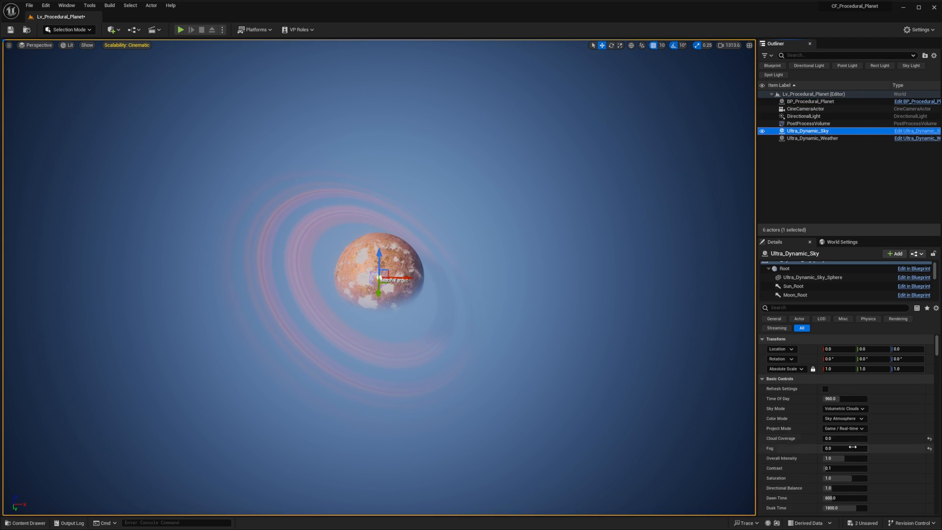
{"action": "scroll", "coordinate": [844, 428], "scroll_direction": "down", "scroll_amount": 2}
{"action": "left_click", "coordinate": [841, 406]}
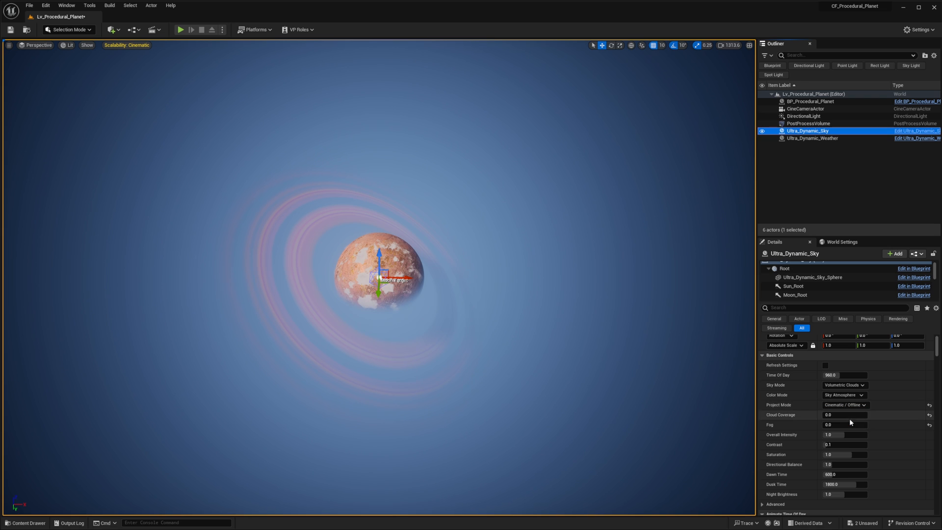
- Set the Cloud Coverage of Ultra_Dynamic_Sky to 2, keeping the Sky Atmosphere color mode
{"action": "left_click", "coordinate": [835, 415]}
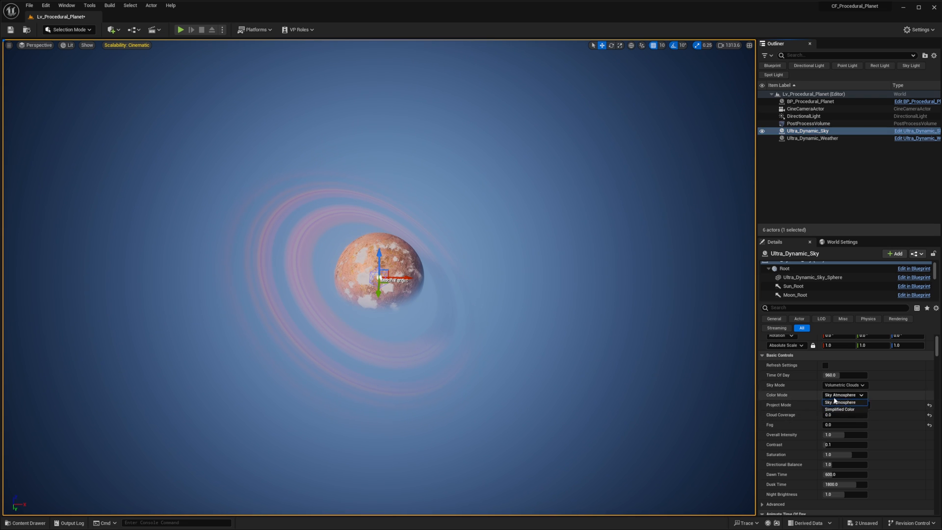
{"action": "left_click", "coordinate": [839, 414]}
{"action": "type", "text": "2"}
{"action": "key", "text": "Return"}
- Examine the volumetric cloud layer and its curved horizon from several distances and angles
{"action": "right_click_drag", "start_coordinate": [379, 277], "coordinate": [221, 241]}
{"action": "right_click_drag", "start_coordinate": [324, 295], "coordinate": [255, 276]}
{"action": "right_click_drag", "start_coordinate": [344, 280], "coordinate": [344, 281]}
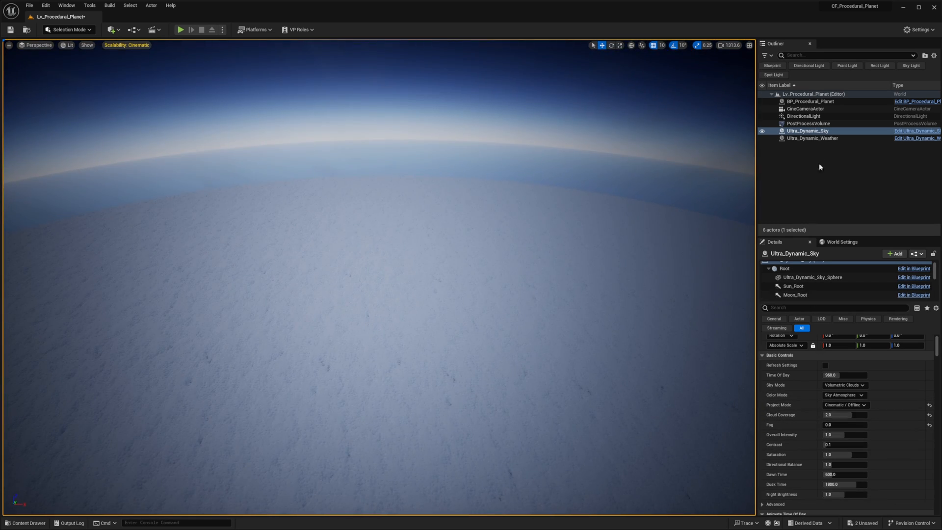
{"action": "mouse_move", "coordinate": [496, 183]}
{"action": "right_mouse_down"}
{"action": "mouse_move", "coordinate": [505, 173]}
{"action": "mouse_move", "coordinate": [505, 182]}
{"action": "right_mouse_up"}
{"action": "key", "text": "s"}
{"action": "scroll", "coordinate": [496, 183], "scroll_direction": "down", "scroll_amount": 3}
{"action": "key", "text": "w"}
{"action": "scroll", "coordinate": [500, 186], "scroll_direction": "down", "scroll_amount": 3}
{"action": "key", "text": "s"}
{"action": "key", "text": "w"}
{"action": "scroll", "coordinate": [505, 173], "scroll_direction": "down", "scroll_amount": 3}
{"action": "key", "text": "w"}
{"action": "key", "text": "s"}
{"action": "right_click_drag", "start_coordinate": [382, 216], "coordinate": [544, 260]}
{"action": "key", "text": "s"}
{"action": "key", "text": "w"}
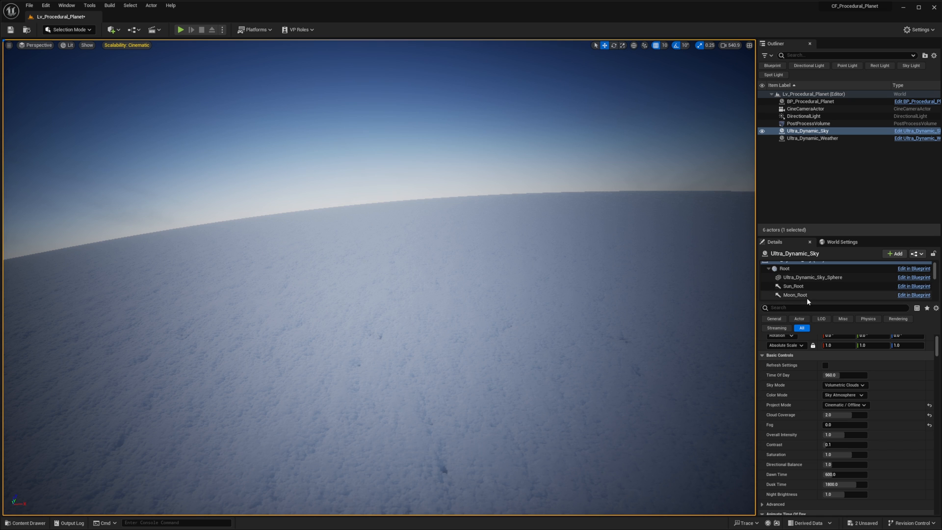
- Reduce the Ground Radius of Ultra_Dynamic_Sky's SkyAtmosphere component to 300
{"action": "scroll", "coordinate": [808, 298], "scroll_direction": "down", "scroll_amount": 2}
{"action": "left_click", "coordinate": [804, 280]}
{"action": "left_click_drag", "start_coordinate": [853, 374], "coordinate": [836, 374]}
{"action": "right_click_drag", "start_coordinate": [379, 277], "coordinate": [368, 311]}
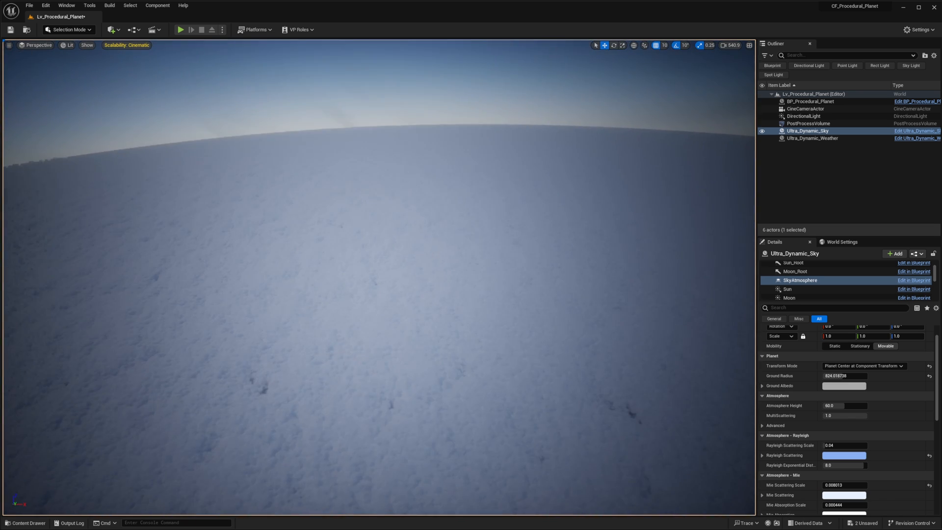
{"action": "left_click", "coordinate": [850, 376]}
{"action": "type", "text": "300"}
{"action": "key", "text": "Return"}
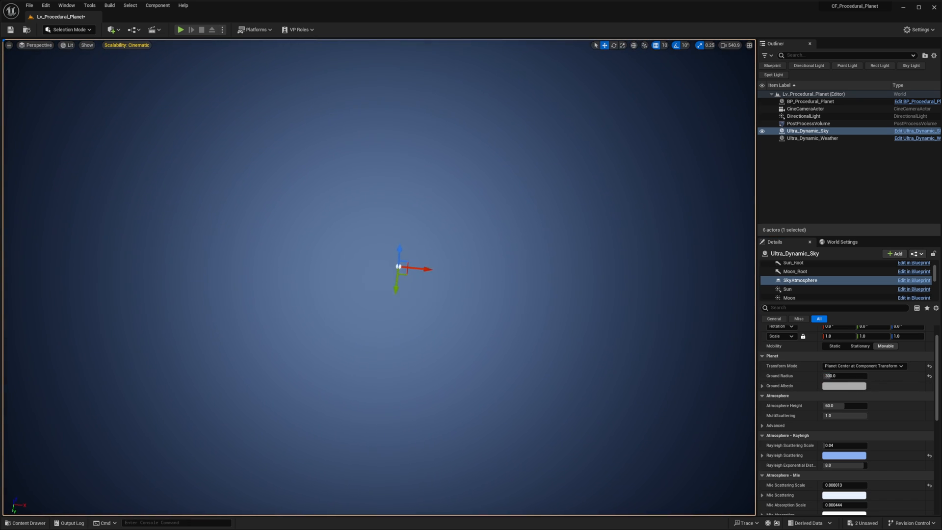
- Enlarge BP_Procedural_Planet to a uniform scale of 100000 and then 1000000
{"action": "right_click_drag", "start_coordinate": [379, 278], "coordinate": [387, 232]}
{"action": "right_click_drag", "start_coordinate": [547, 352], "coordinate": [547, 350]}
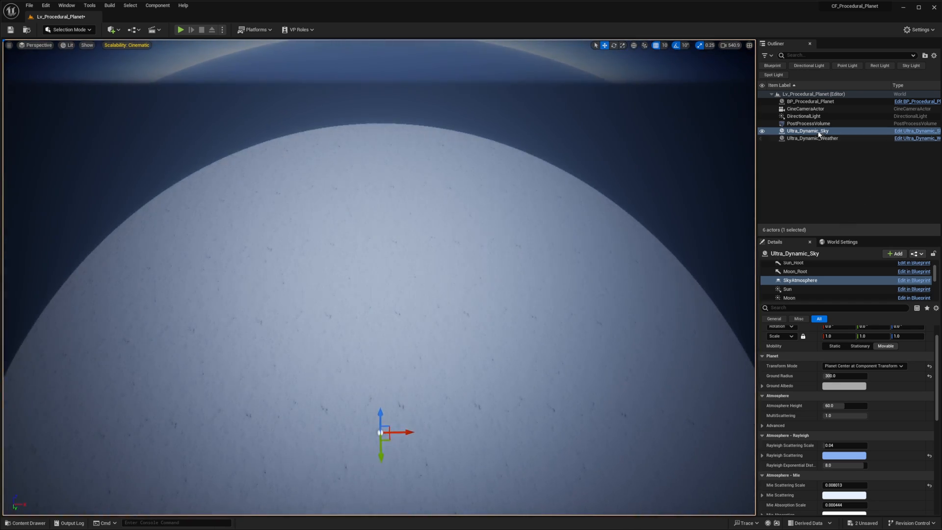
{"action": "right_click_drag", "start_coordinate": [599, 164], "coordinate": [594, 140]}
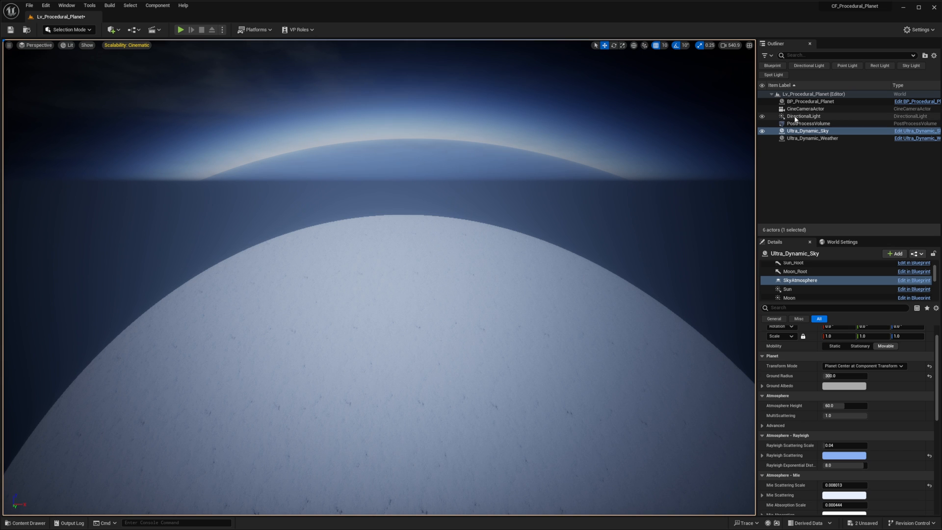
{"action": "double_click", "coordinate": [807, 102]}
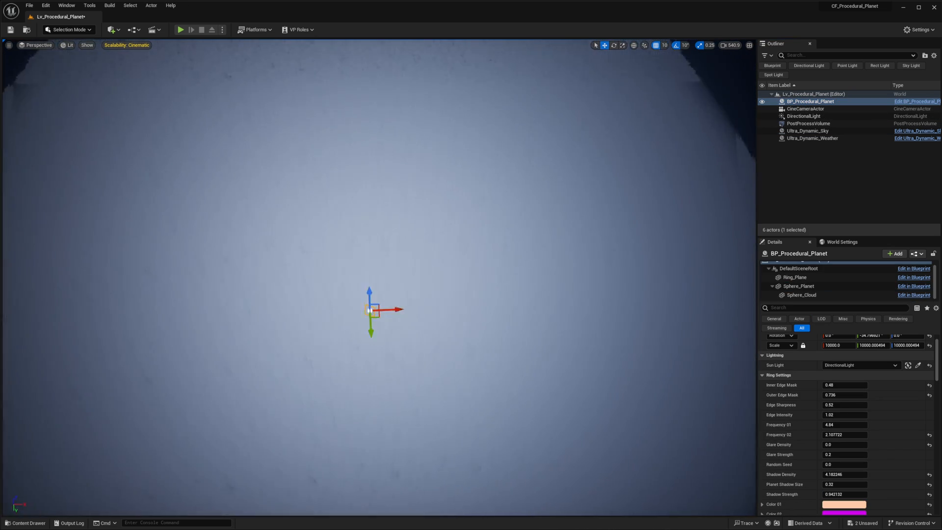
{"action": "scroll", "coordinate": [811, 395], "scroll_direction": "up", "scroll_amount": 2}
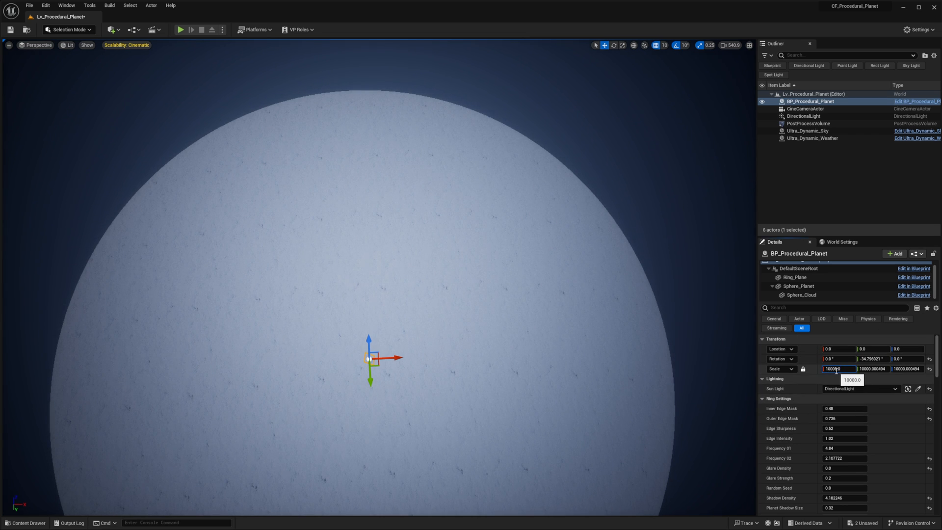
{"action": "type", "text": "0"}
{"action": "key", "text": "Return"}
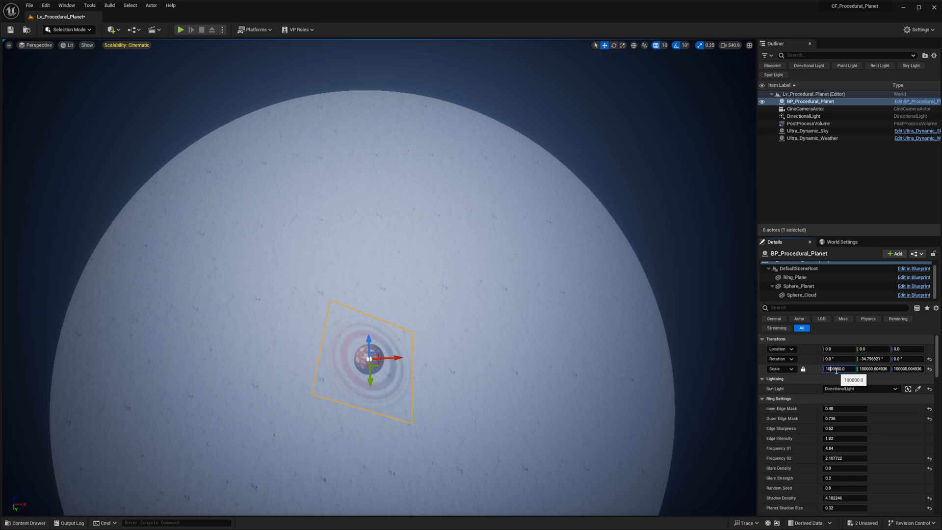
{"action": "type", "text": "0"}
{"action": "key", "text": "Return"}
- Compare the planet's size with the cloud layer and set BP_Procedural_Planet's uniform scale to 2000000
{"action": "right_click_drag", "start_coordinate": [520, 295], "coordinate": [498, 300]}
{"action": "right_click_drag", "start_coordinate": [368, 279], "coordinate": [326, 236]}
{"action": "key", "text": "w"}
{"action": "key", "text": "s"}
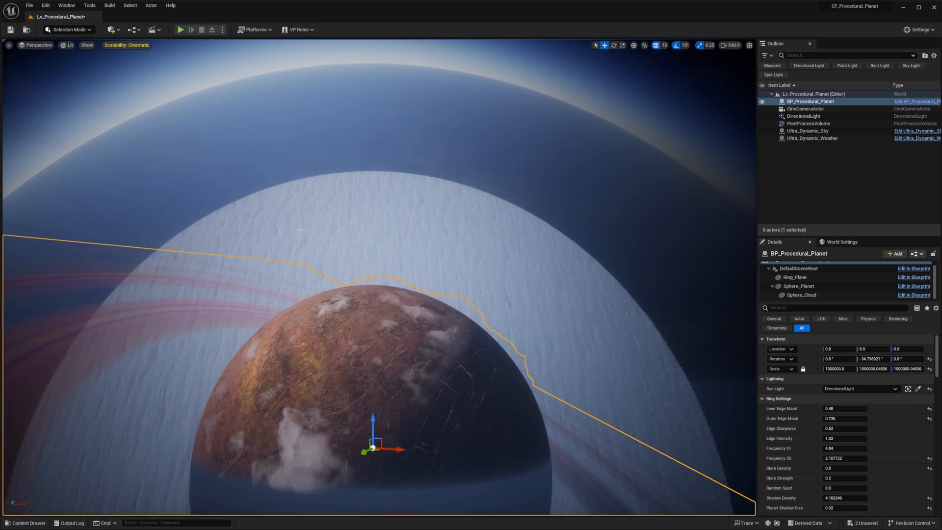
{"action": "right_click_drag", "start_coordinate": [633, 327], "coordinate": [606, 322]}
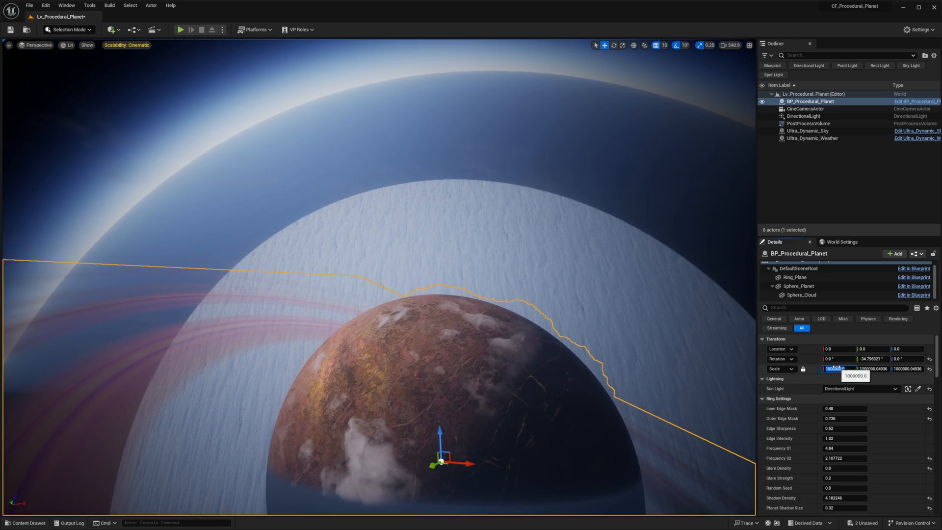
{"action": "type", "text": "2"}
{"action": "key", "text": "Return"}
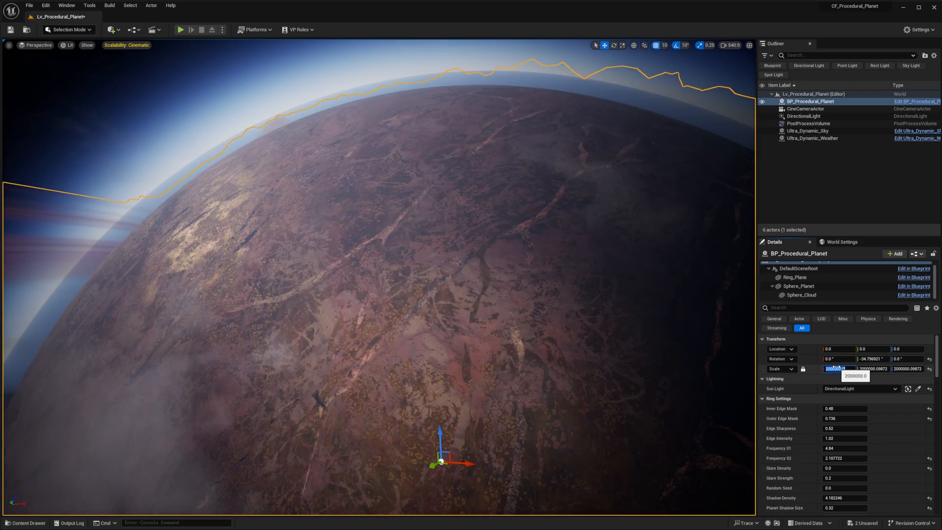
- Examine how the enlarged planet's surface, clouds and edge fit inside the sky atmosphere
{"action": "right_click_drag", "start_coordinate": [379, 277], "coordinate": [370, 283]}
{"action": "key", "text": "w"}
{"action": "key", "text": "s"}
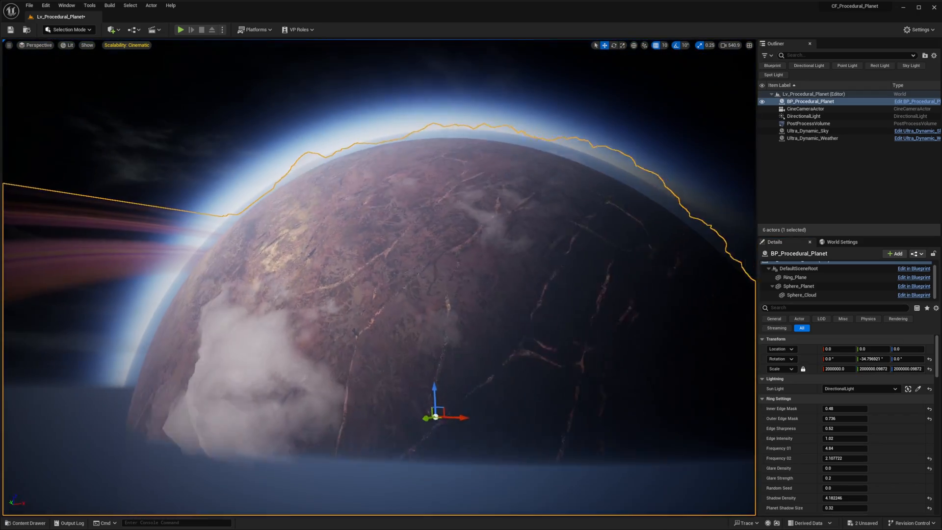
{"action": "key", "text": "w"}
{"action": "key", "text": "w"}
{"action": "key", "text": "s"}
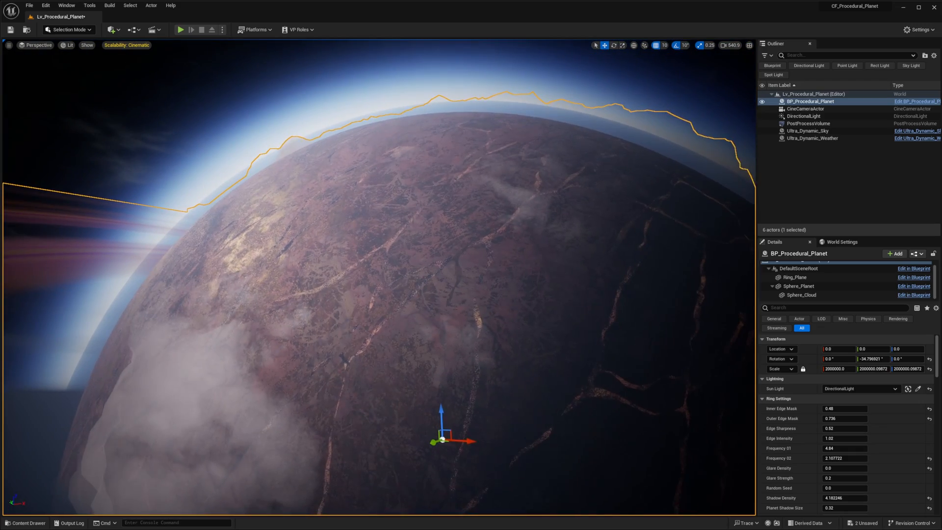
{"action": "right_click_drag", "start_coordinate": [534, 269], "coordinate": [534, 257]}
{"action": "key", "text": "q"}
{"action": "right_click_drag", "start_coordinate": [528, 301], "coordinate": [537, 303]}
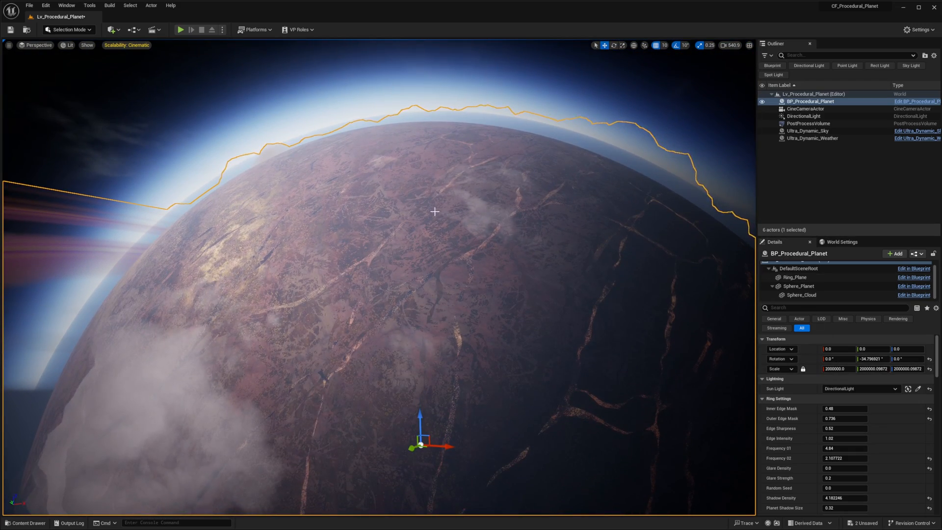
{"action": "right_click_drag", "start_coordinate": [434, 211], "coordinate": [411, 215]}
{"action": "right_click_drag", "start_coordinate": [251, 253], "coordinate": [277, 257]}
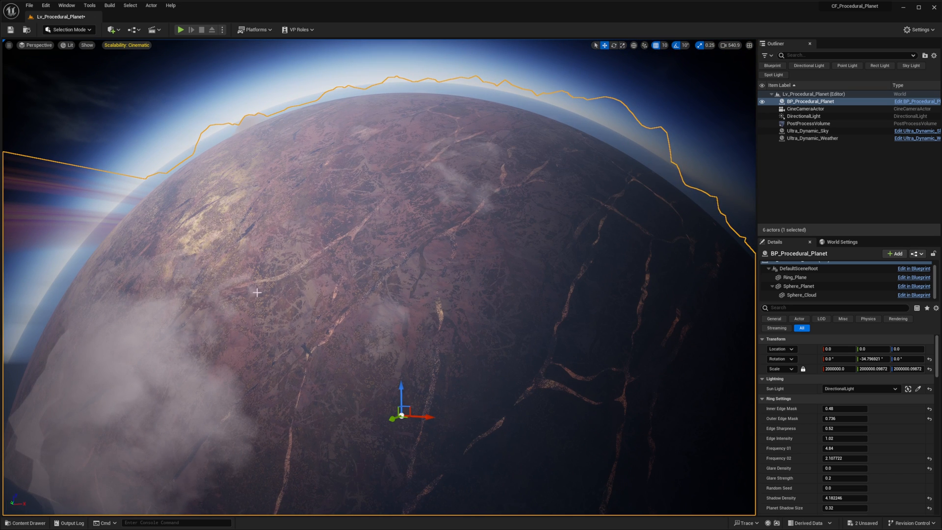
- Set Ultra_Dynamic_Sky's volumetric cloud rendering mode to Full Cinematic Quality and view the cloud layer over the planet
{"action": "left_click", "coordinate": [805, 132]}
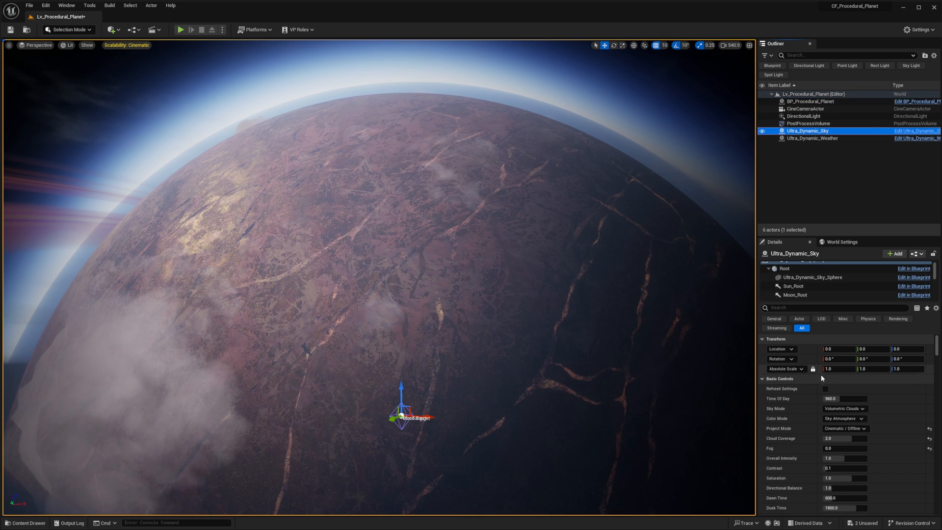
{"action": "scroll", "coordinate": [830, 438], "scroll_direction": "down", "scroll_amount": 8}
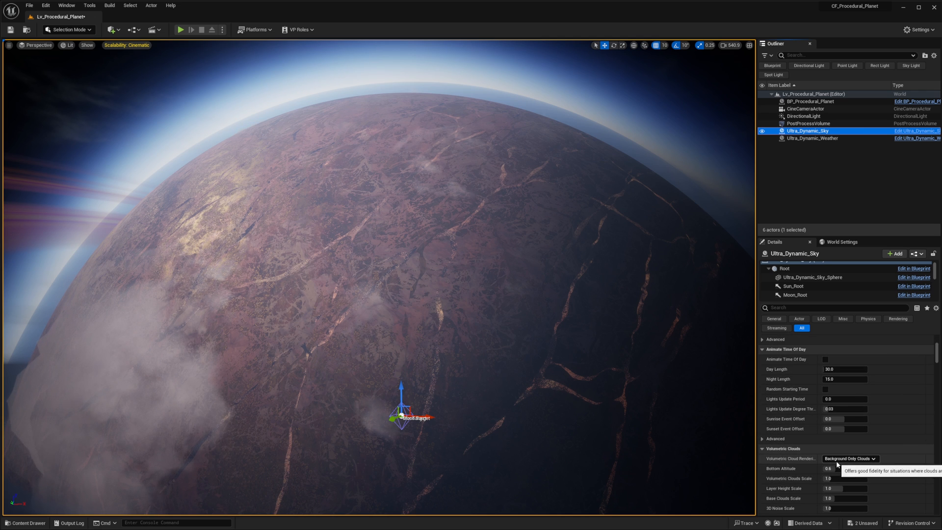
{"action": "left_click", "coordinate": [849, 459]}
{"action": "left_click", "coordinate": [842, 482]}
{"action": "right_click_drag", "start_coordinate": [378, 278], "coordinate": [339, 199]}
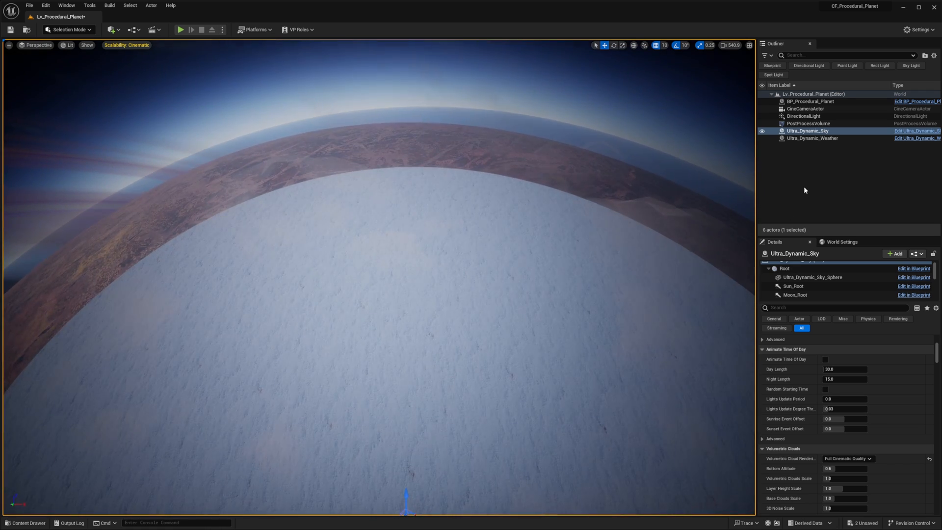
- Reduce the Ground Radius of Ultra_Dynamic_Sky's SkyAtmosphere component to 100 and view the planet from farther out
{"action": "scroll", "coordinate": [818, 284], "scroll_direction": "down", "scroll_amount": 2}
{"action": "left_click", "coordinate": [818, 281]}
{"action": "scroll", "coordinate": [852, 353], "scroll_direction": "up", "scroll_amount": 5}
{"action": "left_click", "coordinate": [845, 387]}
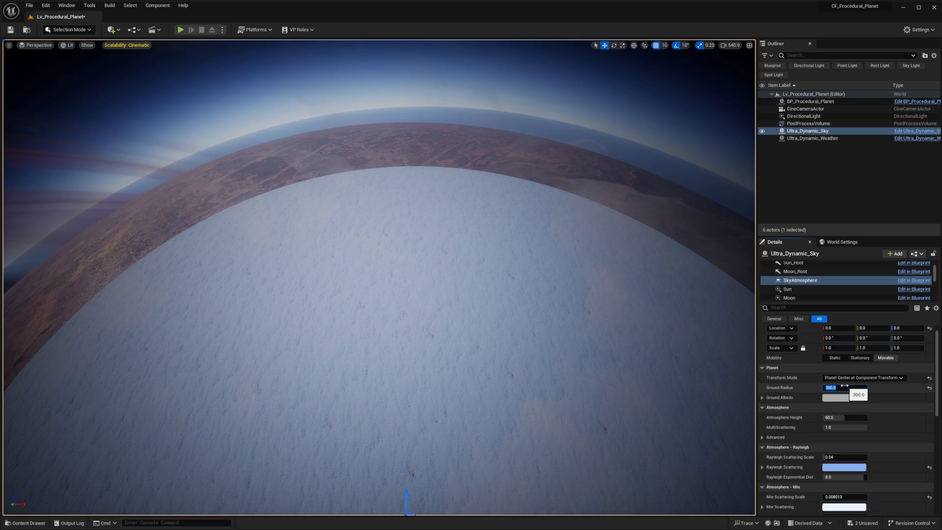
{"action": "type", "text": "100"}
{"action": "key", "text": "Return"}
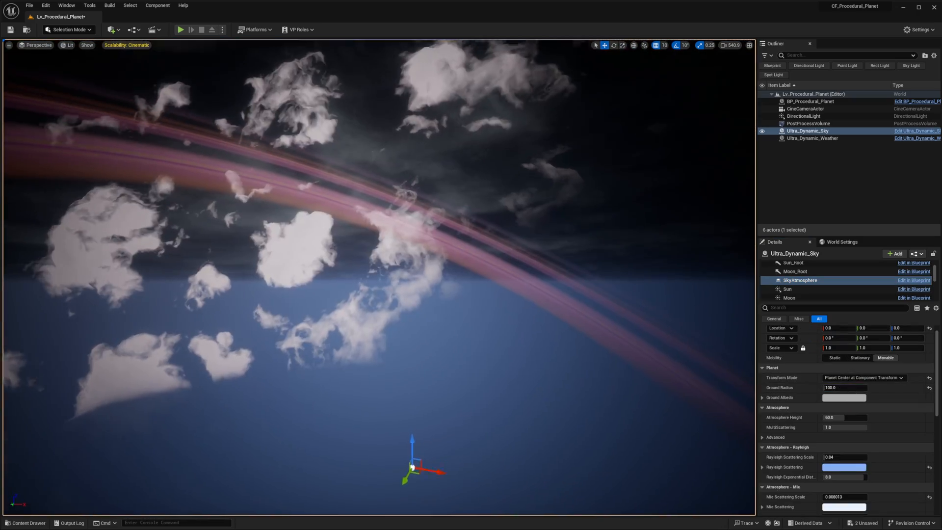
{"action": "right_click_drag", "start_coordinate": [378, 255], "coordinate": [375, 231]}
{"action": "key", "text": "s"}
{"action": "key", "text": "s"}
{"action": "key", "text": "w"}
{"action": "key", "text": "s"}
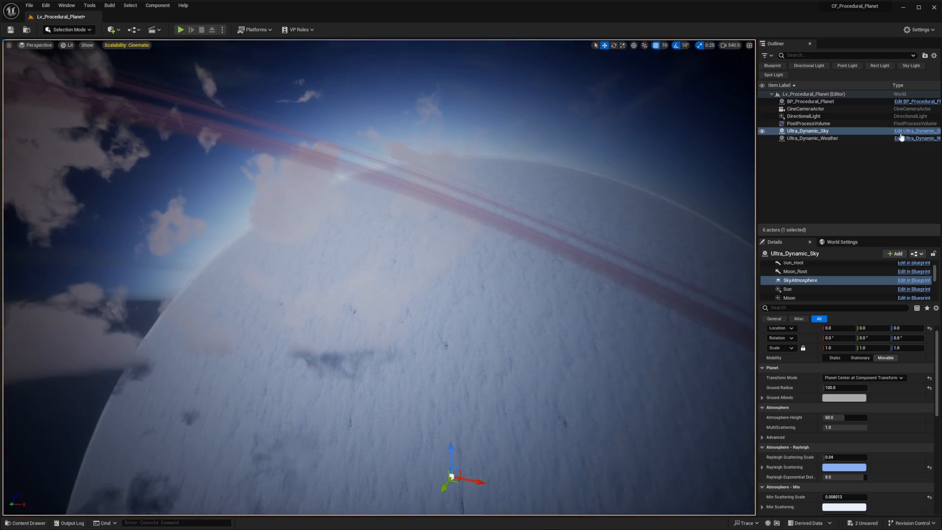
- Try uniform scales of 100000, 200000 and 500000 on BP_Procedural_Planet against the smaller cloud layer
{"action": "left_click", "coordinate": [805, 102]}
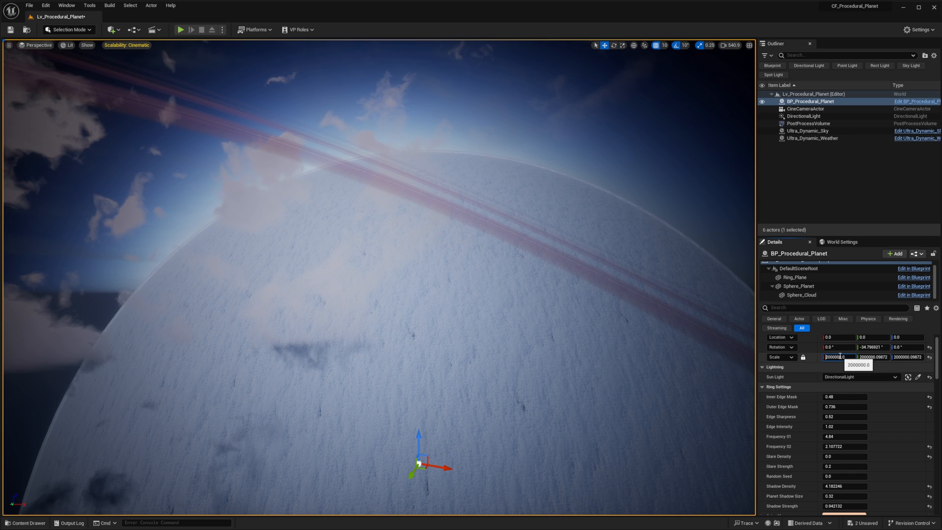
{"action": "key", "text": "Return"}
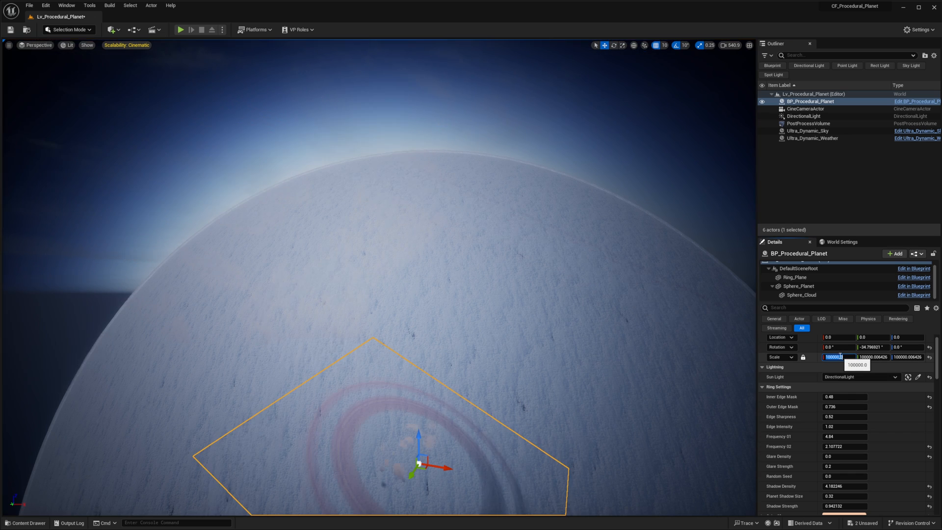
{"action": "key", "text": "BackSpace"}
{"action": "type", "text": "2"}
{"action": "key", "text": "Return"}
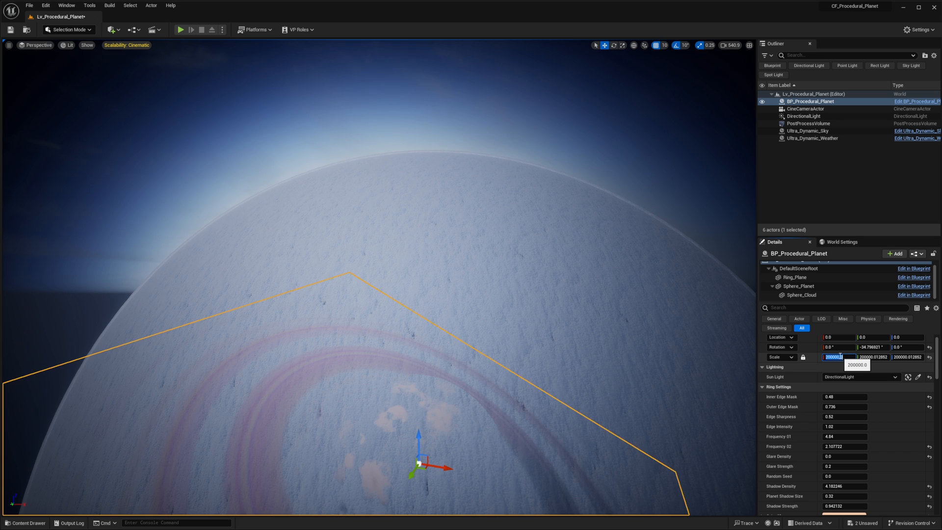
{"action": "key", "text": "BackSpace"}
{"action": "type", "text": "5"}
{"action": "key", "text": "Return"}
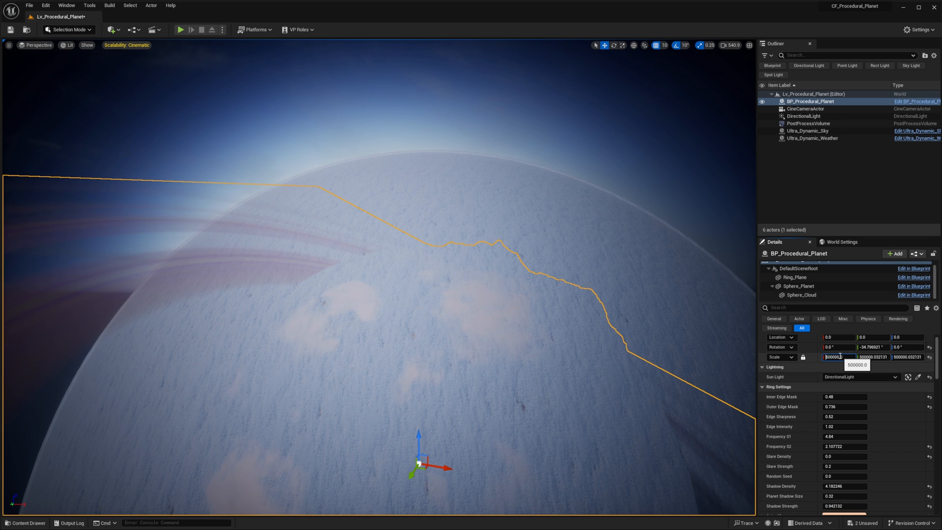
- Try larger uniform scales of 800000 and 700000 on BP_Procedural_Planet and inspect its surface against the clouds
{"action": "type", "text": "7"}
{"action": "key", "text": "Return"}
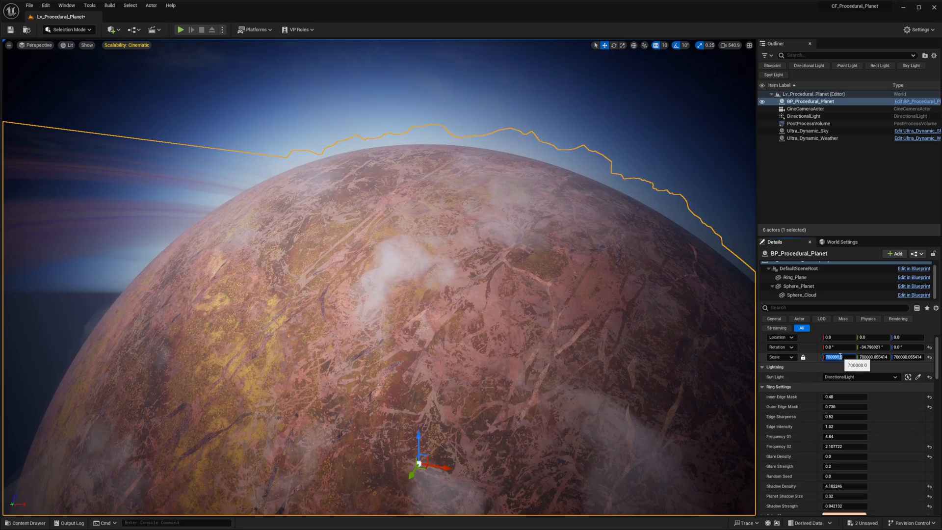
{"action": "key", "text": "w"}
{"action": "right_click_drag", "start_coordinate": [736, 352], "coordinate": [736, 352]}
{"action": "key", "text": "s"}
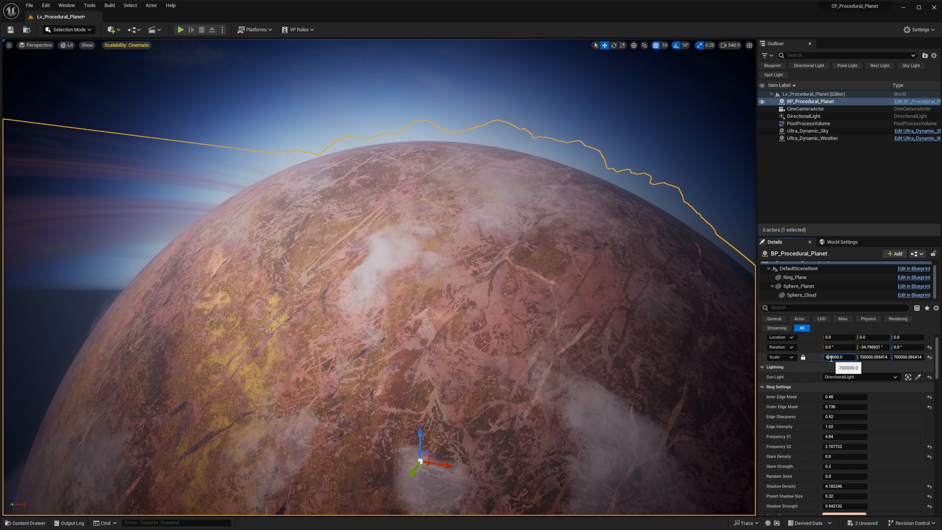
- Fine-tune BP_Procedural_Planet's uniform scale between 680000 and 690000, settle on 680000 and inspect the cloud cover
{"action": "key", "text": "Return"}
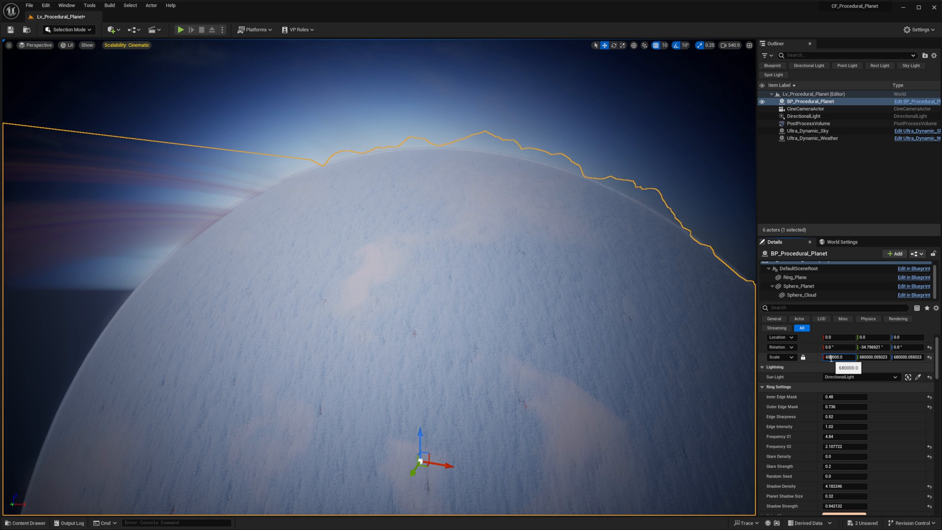
{"action": "key", "text": "Return"}
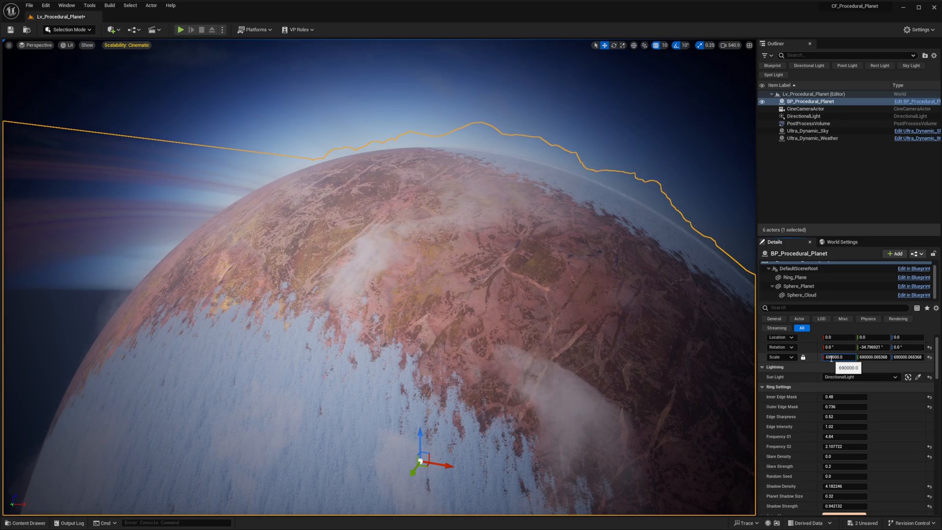
{"action": "type", "text": "8"}
{"action": "key", "text": "Return"}
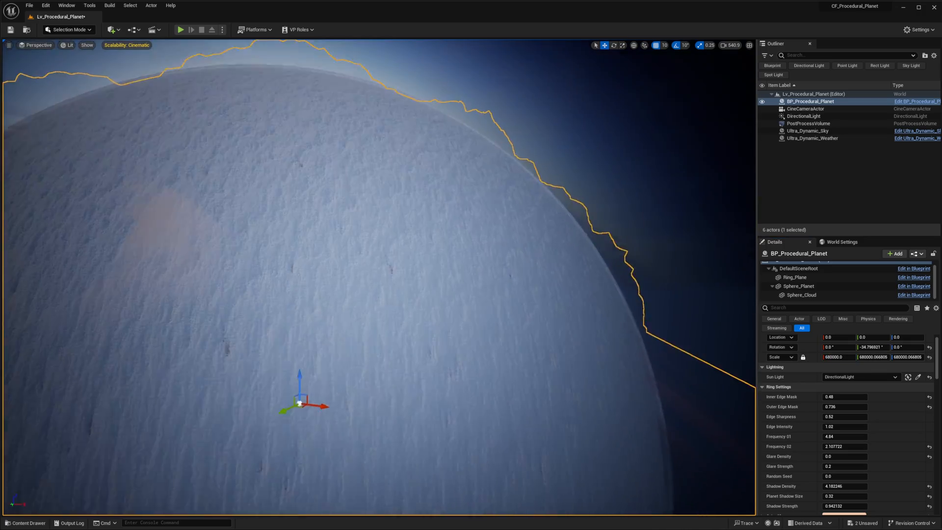
{"action": "right_click_drag", "start_coordinate": [379, 277], "coordinate": [365, 243]}
{"action": "mouse_move", "coordinate": [375, 424]}
{"action": "right_mouse_down"}
{"action": "mouse_move", "coordinate": [386, 437]}
{"action": "mouse_move", "coordinate": [373, 411]}
{"action": "mouse_move", "coordinate": [387, 434]}
{"action": "right_mouse_up"}
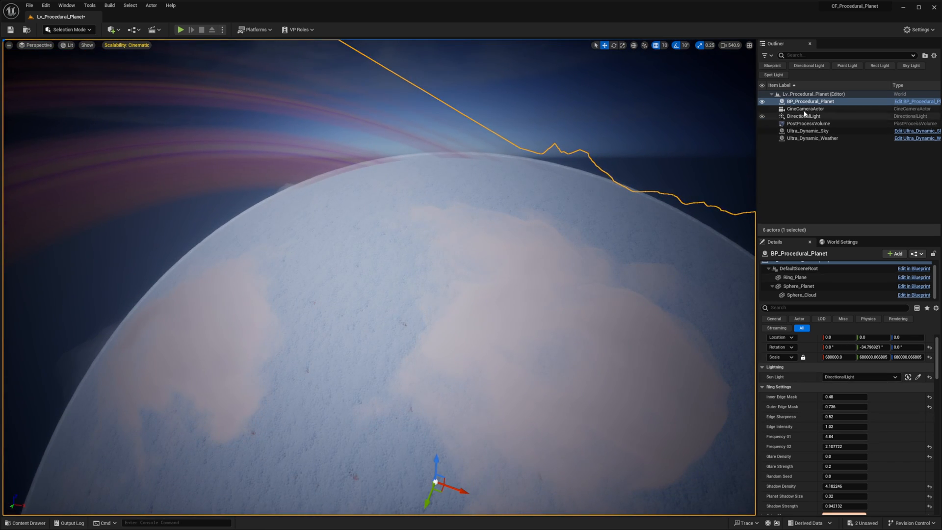
- Set BP_Procedural_Planet's own Cloud Intensity to 0
{"action": "scroll", "coordinate": [876, 455], "scroll_direction": "down", "scroll_amount": 10}
{"action": "scroll", "coordinate": [875, 456], "scroll_direction": "down", "scroll_amount": 8}
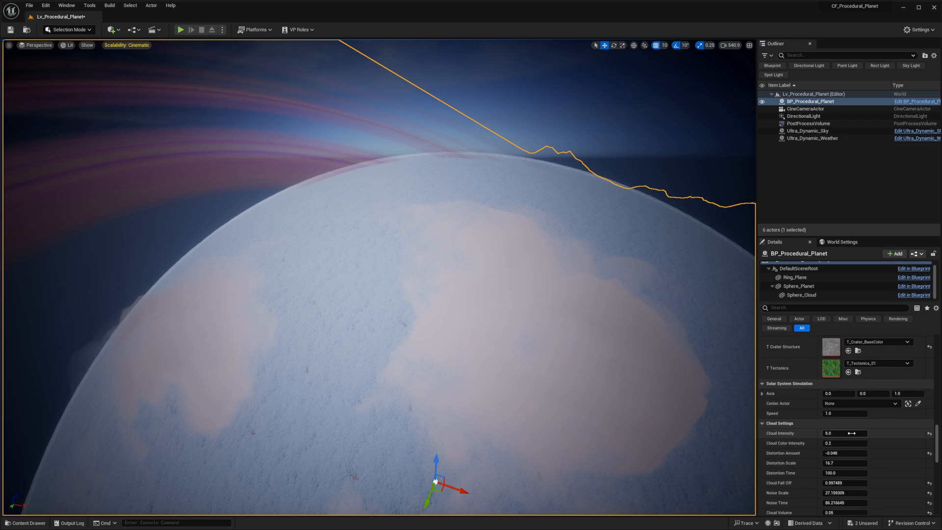
{"action": "type", "text": "0"}
{"action": "key", "text": "Return"}
{"action": "right_click_drag", "start_coordinate": [725, 158], "coordinate": [751, 166]}
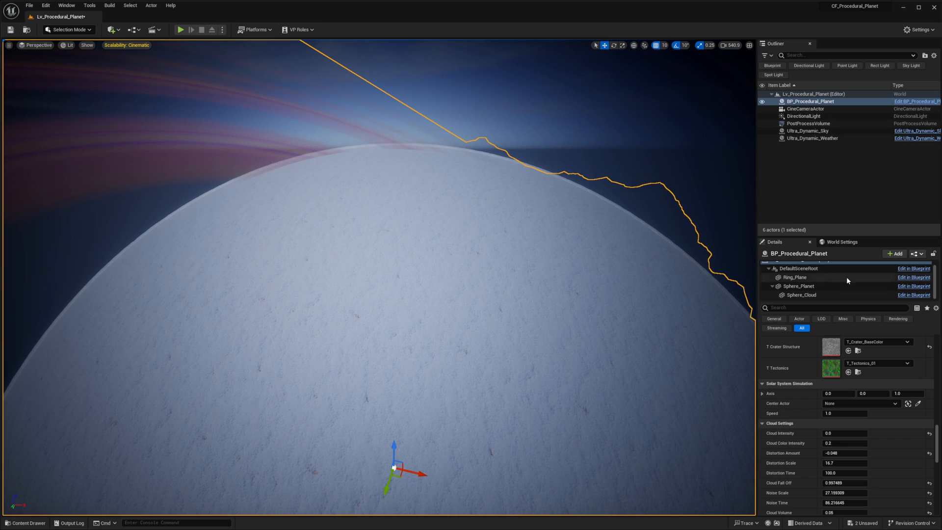
- Reduce Ultra_Dynamic_Sky's Cloud Coverage to 1.3
{"action": "left_click", "coordinate": [814, 131]}
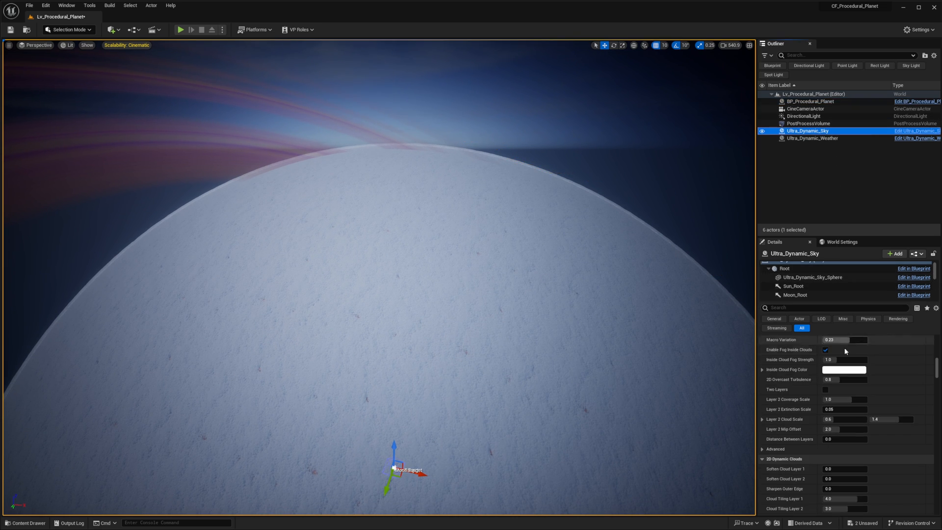
{"action": "scroll", "coordinate": [842, 383], "scroll_direction": "up", "scroll_amount": 10}
{"action": "scroll", "coordinate": [838, 413], "scroll_direction": "up", "scroll_amount": 5}
{"action": "left_click_drag", "start_coordinate": [844, 438], "coordinate": [836, 439]}
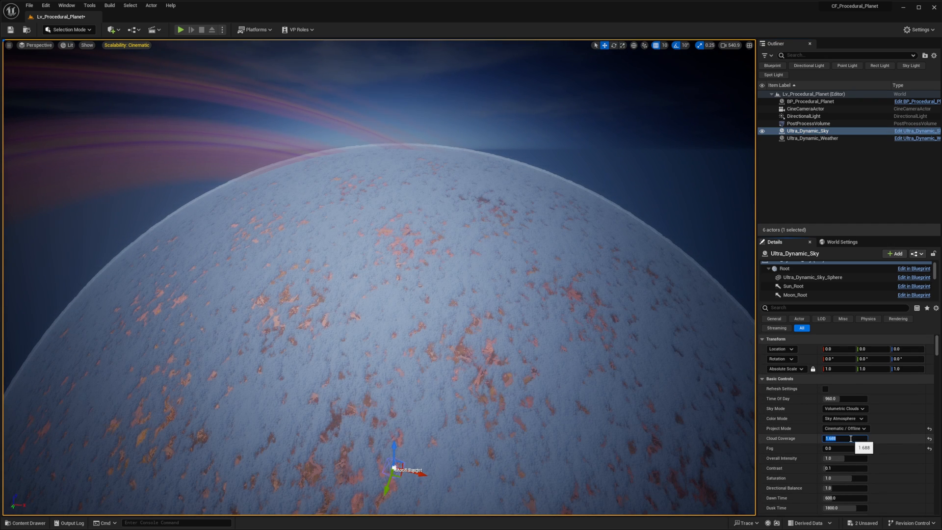
{"action": "type", "text": "1.3"}
{"action": "key", "text": "Return"}
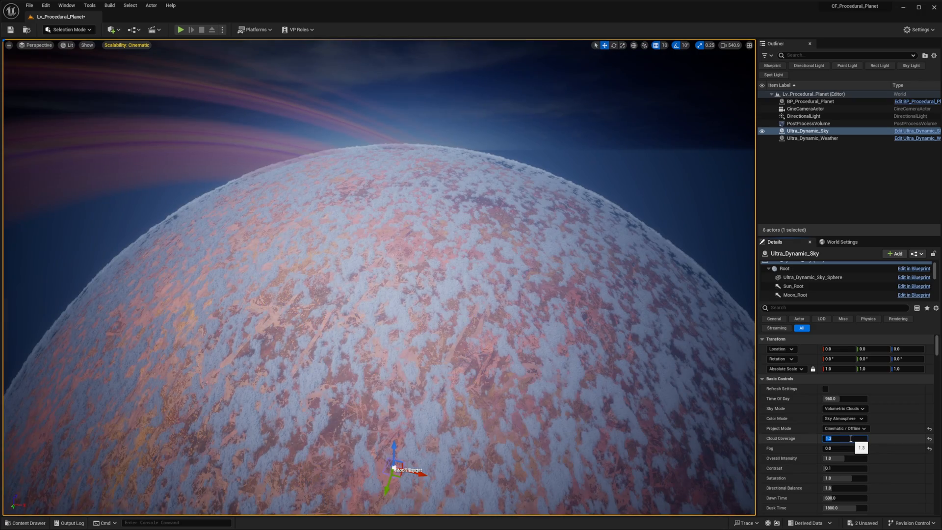
- Examine the volumetric clouds on the planet's surface and the fog around its lower half from several viewpoints
{"action": "key", "text": "w"}
{"action": "right_click_drag", "start_coordinate": [425, 340], "coordinate": [390, 358]}
{"action": "key", "text": "g"}
{"action": "key", "text": "g"}
{"action": "key", "text": "g"}
{"action": "right_click_drag", "start_coordinate": [486, 289], "coordinate": [515, 312]}
{"action": "key", "text": "w"}
{"action": "key", "text": "s"}
{"action": "key", "text": "w"}
{"action": "key", "text": "s"}
{"action": "right_click_drag", "start_coordinate": [320, 398], "coordinate": [304, 389]}
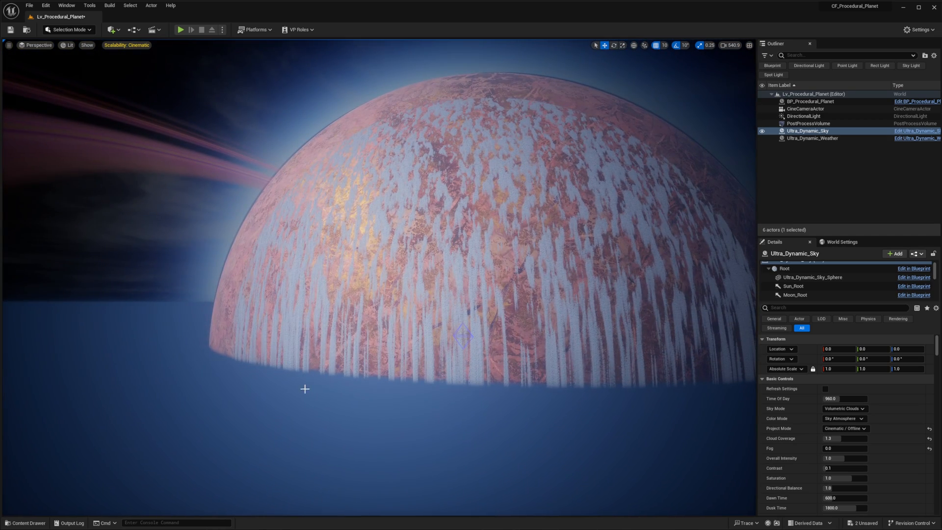
{"action": "right_click_drag", "start_coordinate": [438, 377], "coordinate": [455, 376]}
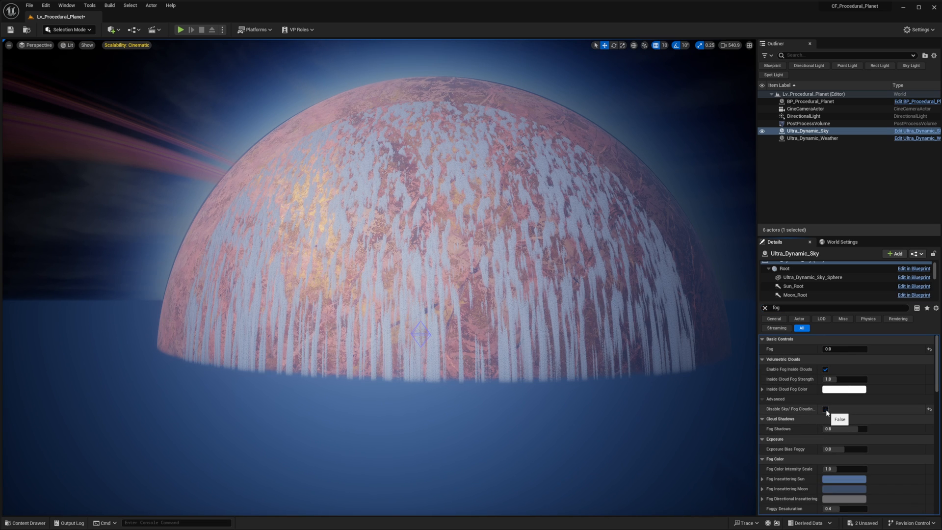
- Filter Ultra_Dynamic_Sky's settings for fog and set both Fog Shadows and Fog Color Intensity Scale to 0
{"action": "right_click_drag", "start_coordinate": [687, 447], "coordinate": [745, 466]}
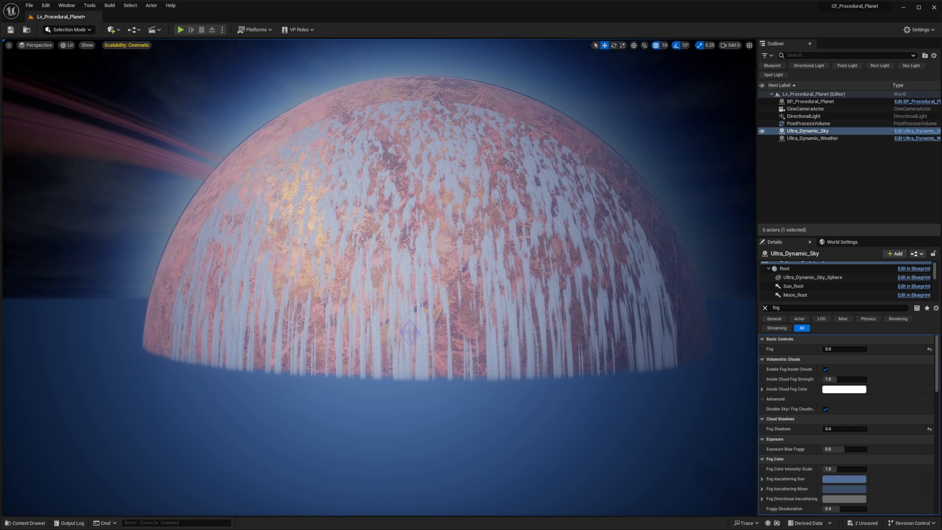
{"action": "scroll", "coordinate": [837, 461], "scroll_direction": "down", "scroll_amount": 3}
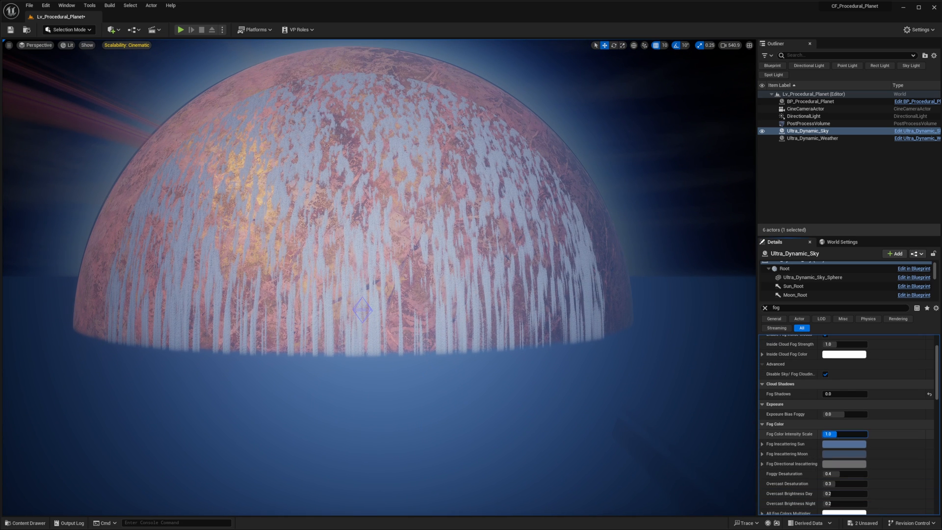
{"action": "type", "text": "0"}
{"action": "key", "text": "Return"}
{"action": "right_click_drag", "start_coordinate": [579, 353], "coordinate": [466, 353]}
{"action": "right_click_drag", "start_coordinate": [631, 382], "coordinate": [658, 382]}
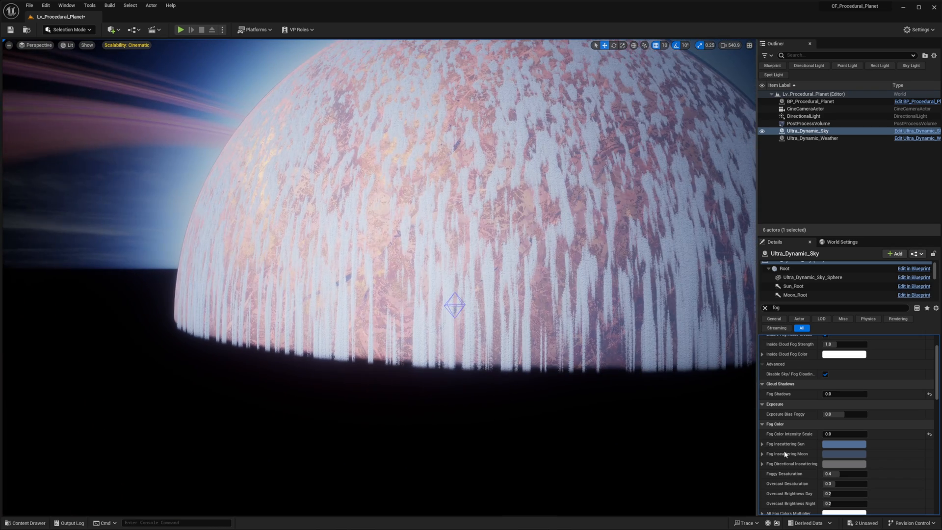
- Set Ultra_Dynamic_Sky's Exposure Bias Foggy to -2.0 and Inside Cloud Fog Strength to 0
{"action": "scroll", "coordinate": [852, 450], "scroll_direction": "down", "scroll_amount": 2}
{"action": "scroll", "coordinate": [879, 453], "scroll_direction": "down", "scroll_amount": 4}
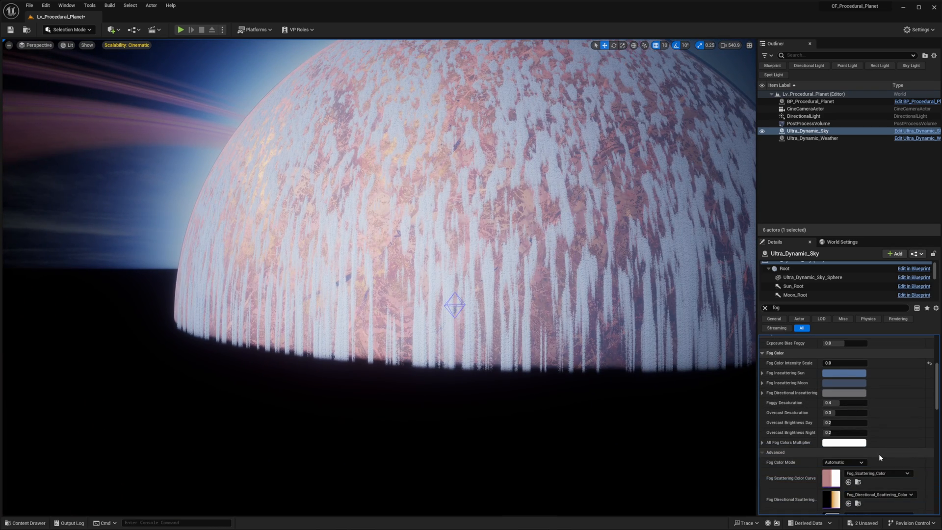
{"action": "scroll", "coordinate": [861, 462], "scroll_direction": "down", "scroll_amount": 6}
{"action": "scroll", "coordinate": [858, 461], "scroll_direction": "up", "scroll_amount": 10}
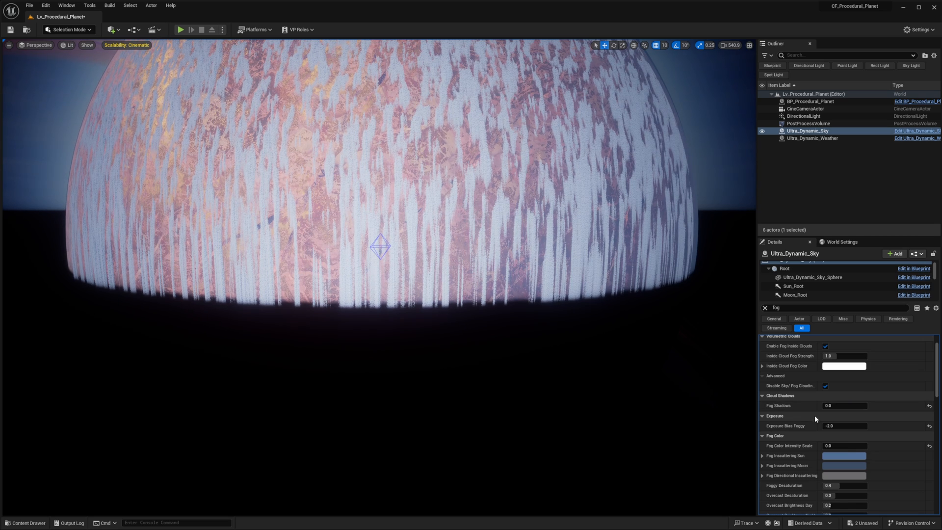
{"action": "scroll", "coordinate": [813, 416], "scroll_direction": "up", "scroll_amount": 1}
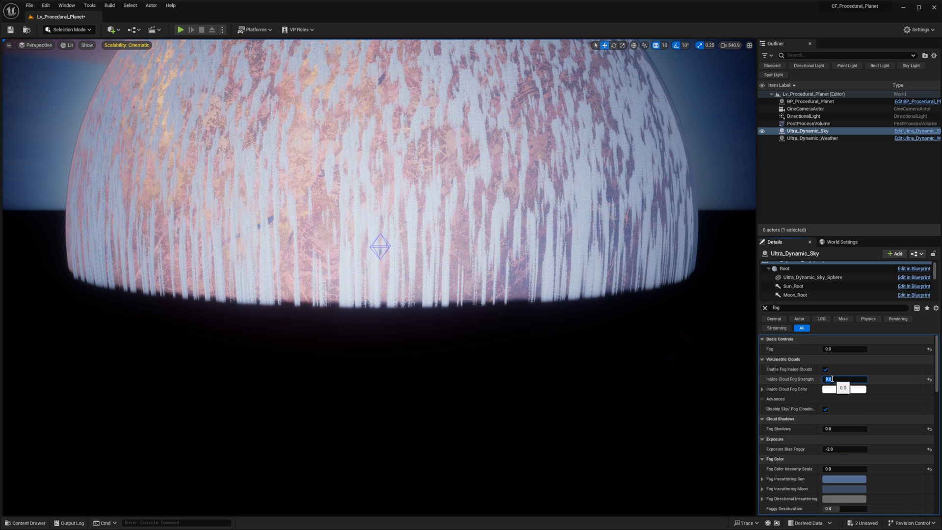
{"action": "right_click_drag", "start_coordinate": [553, 343], "coordinate": [529, 328]}
{"action": "right_click_drag", "start_coordinate": [630, 241], "coordinate": [562, 252]}
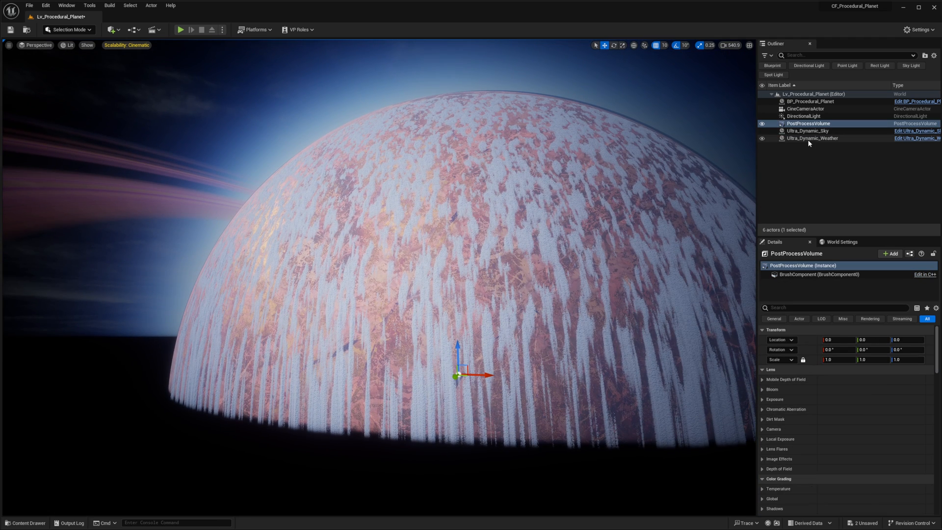
- Set the Fog Max Opacity of Ultra_Dynamic_Sky's HeightFog component to 0 and check the planet's lower half
{"action": "left_click", "coordinate": [808, 132]}
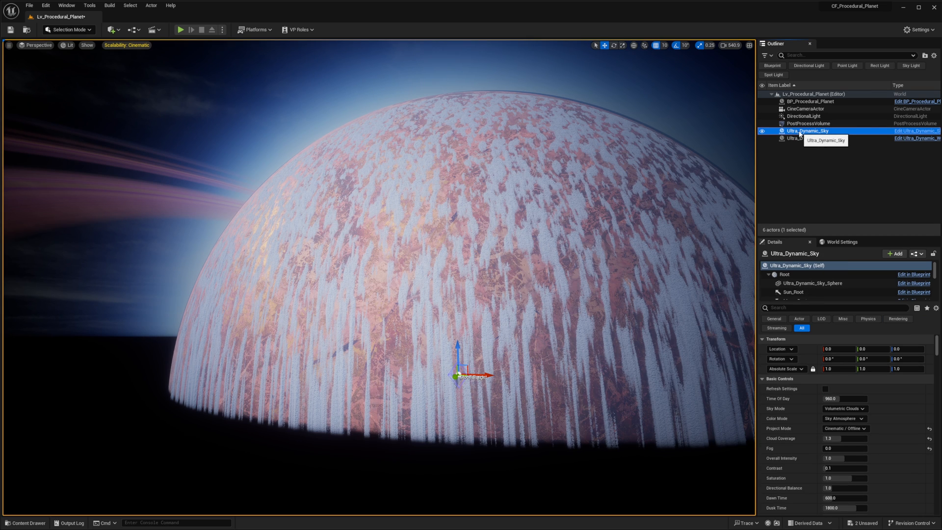
{"action": "scroll", "coordinate": [791, 294], "scroll_direction": "down", "scroll_amount": 3}
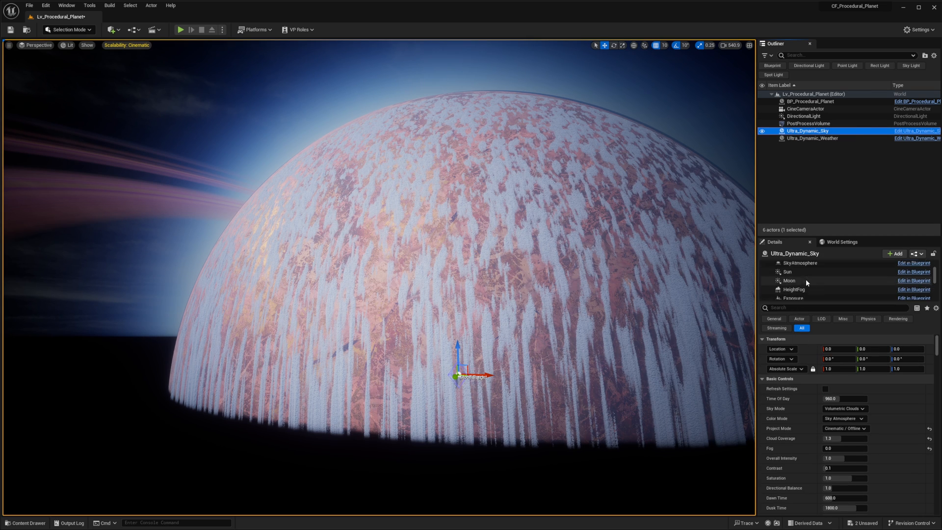
{"action": "left_click", "coordinate": [795, 278]}
{"action": "scroll", "coordinate": [873, 432], "scroll_direction": "down", "scroll_amount": 2}
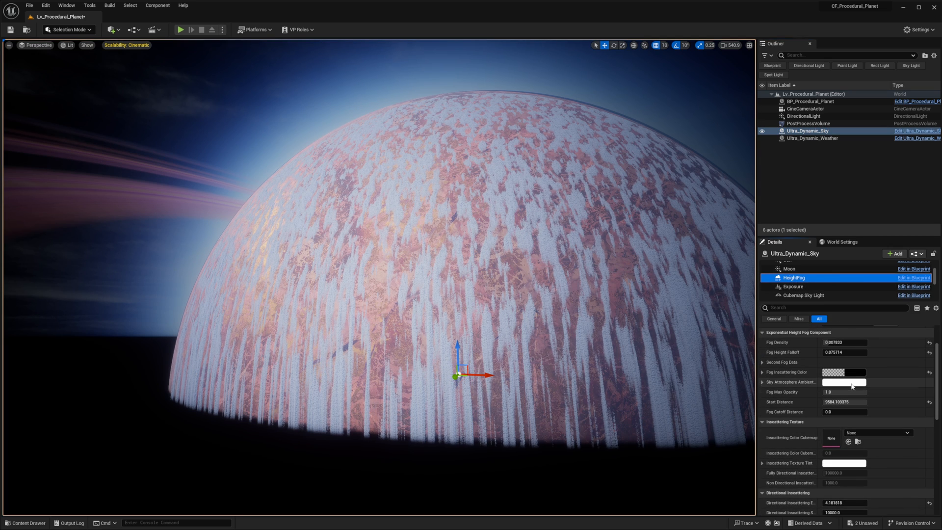
{"action": "scroll", "coordinate": [852, 386], "scroll_direction": "up", "scroll_amount": 3}
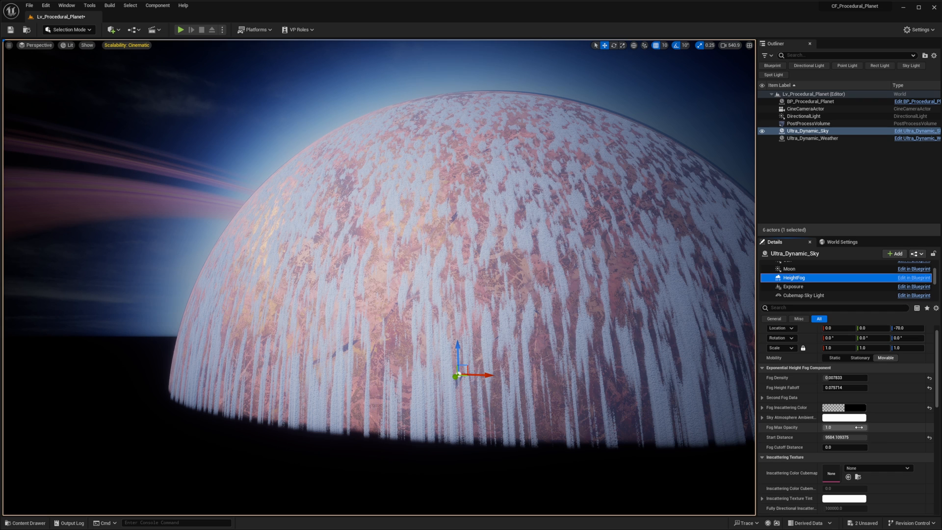
{"action": "type", "text": "0"}
{"action": "key", "text": "Return"}
{"action": "scroll", "coordinate": [905, 365], "scroll_direction": "down", "scroll_amount": 2}
{"action": "scroll", "coordinate": [895, 380], "scroll_direction": "up", "scroll_amount": 2}
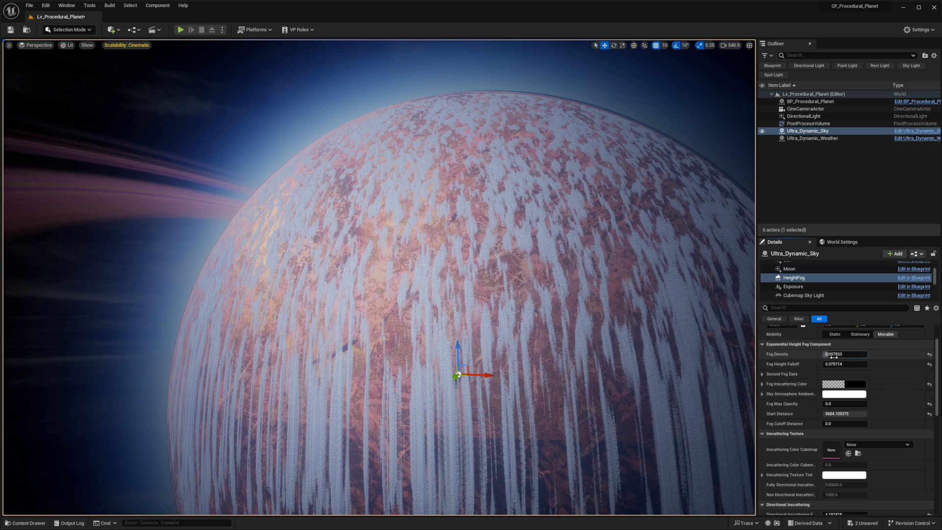
{"action": "mouse_move", "coordinate": [637, 338]}
{"action": "right_mouse_down"}
{"action": "mouse_move", "coordinate": [554, 348]}
{"action": "mouse_move", "coordinate": [642, 346]}
{"action": "right_mouse_up"}
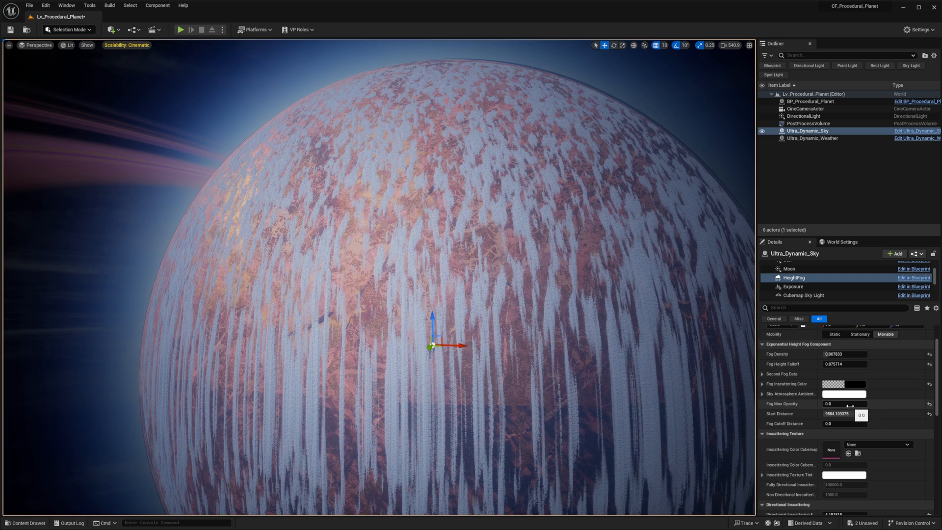
- Compare the planet's lower half with HeightFog's Fog Max Opacity at its default of 1.0, returning the value to 0
{"action": "left_click", "coordinate": [929, 403]}
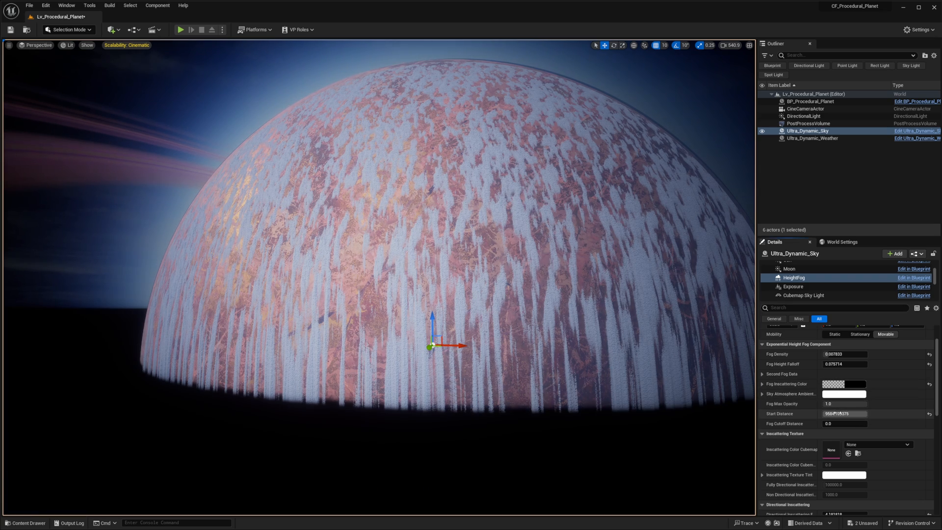
{"action": "left_click_drag", "start_coordinate": [843, 406], "coordinate": [824, 404]}
{"action": "right_click_drag", "start_coordinate": [616, 385], "coordinate": [687, 198]}
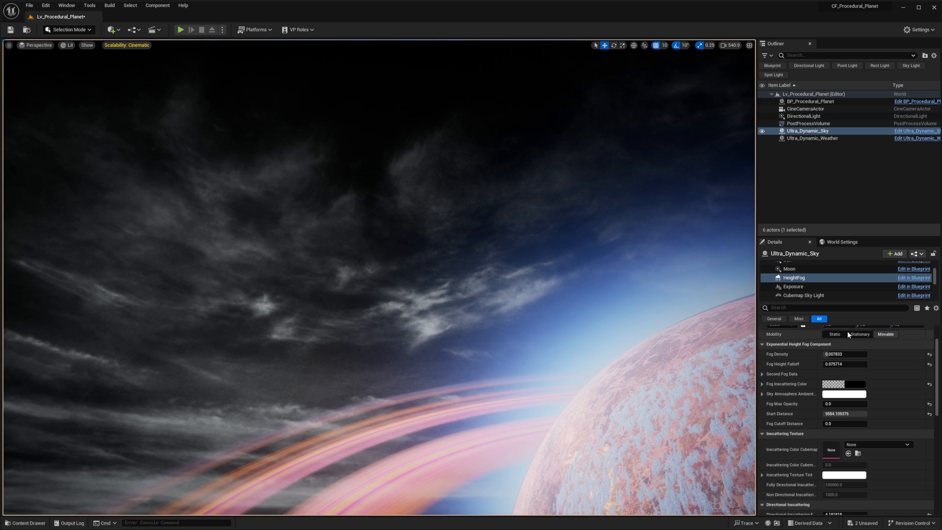
- Toggle Ultra_Dynamic_Sky's visibility to check the background clouds, and search its actor settings for "skyb" and "dom"
{"action": "left_click", "coordinate": [762, 131]}
{"action": "left_click", "coordinate": [762, 132]}
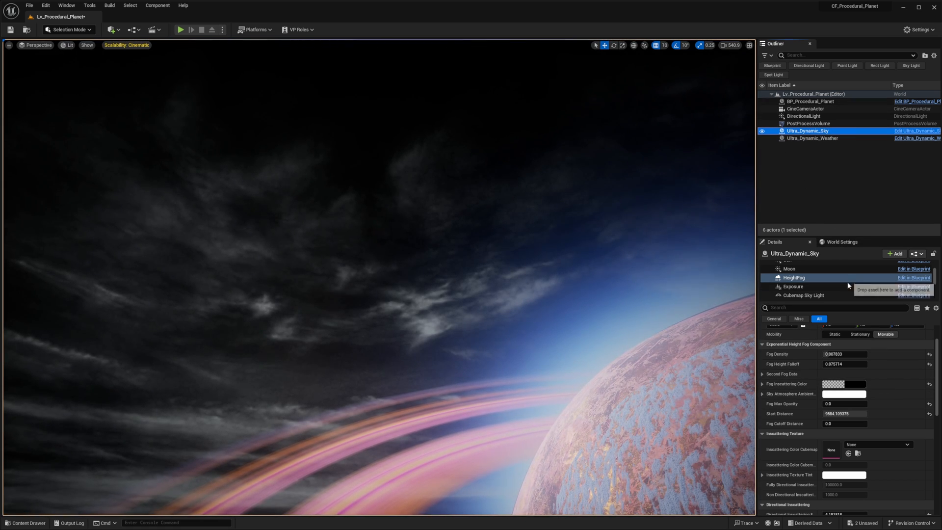
{"action": "scroll", "coordinate": [823, 295], "scroll_direction": "up", "scroll_amount": 3}
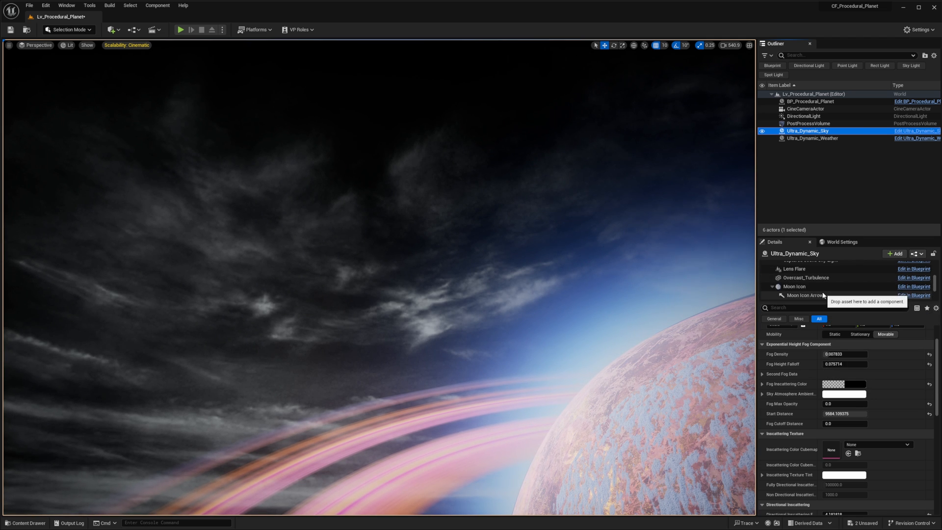
{"action": "scroll", "coordinate": [823, 295], "scroll_direction": "up", "scroll_amount": 2}
{"action": "left_click", "coordinate": [799, 265]}
{"action": "right_click_drag", "start_coordinate": [259, 282], "coordinate": [220, 272]}
{"action": "scroll", "coordinate": [850, 405], "scroll_direction": "down", "scroll_amount": 2}
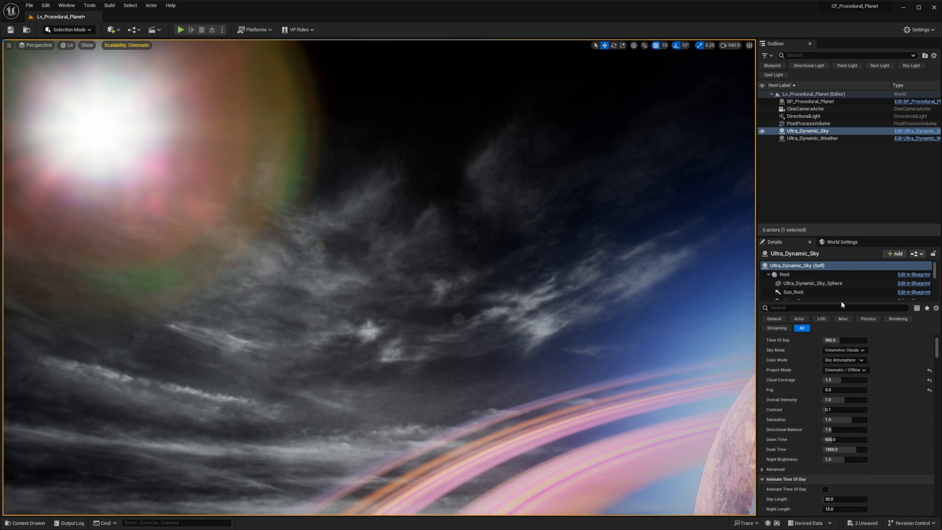
{"action": "left_click", "coordinate": [858, 310]}
{"action": "type", "text": "skyb"}
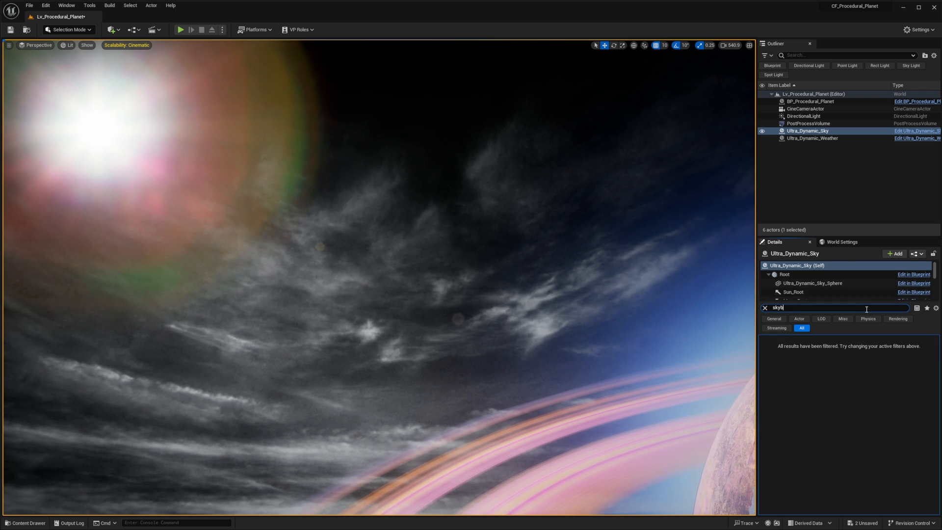
{"action": "key", "text": "BackSpace"}
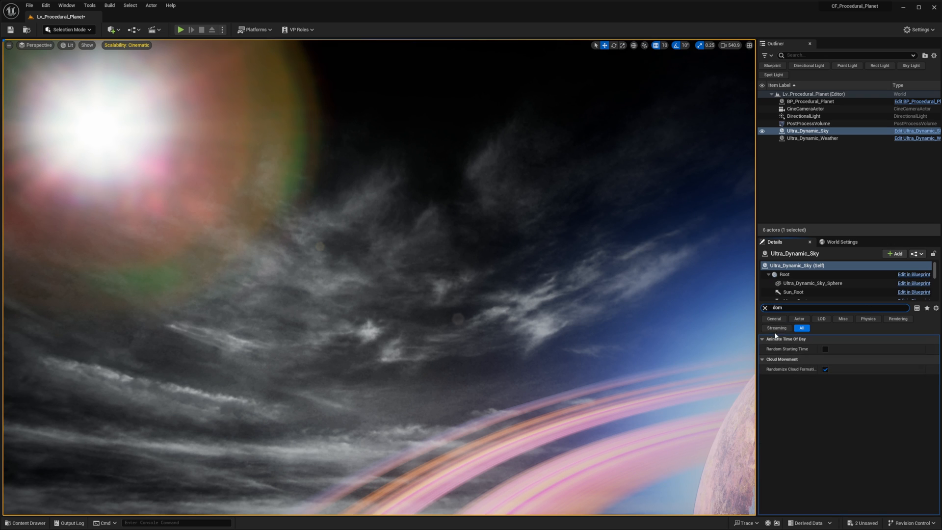
{"action": "left_click", "coordinate": [765, 308]}
- Look through Ultra_Dynamic_Sky's star, color, fog, exposure and sky light settings for background cloud controls, and toggle Ultra_Dynamic_Weather's visibility
{"action": "left_click_drag", "start_coordinate": [938, 343], "coordinate": [937, 461]}
{"action": "scroll", "coordinate": [869, 428], "scroll_direction": "up", "scroll_amount": 10}
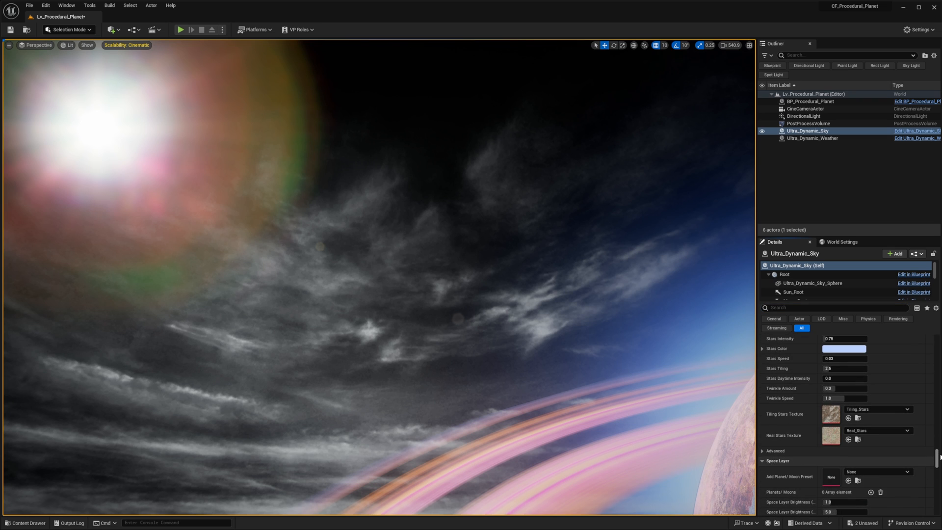
{"action": "scroll", "coordinate": [850, 424], "scroll_direction": "up", "scroll_amount": 10}
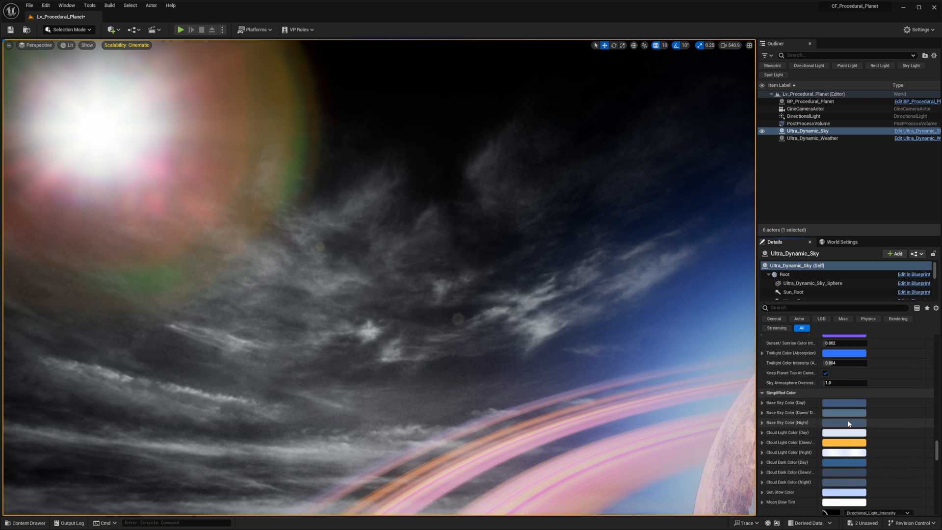
{"action": "scroll", "coordinate": [850, 420], "scroll_direction": "up", "scroll_amount": 10}
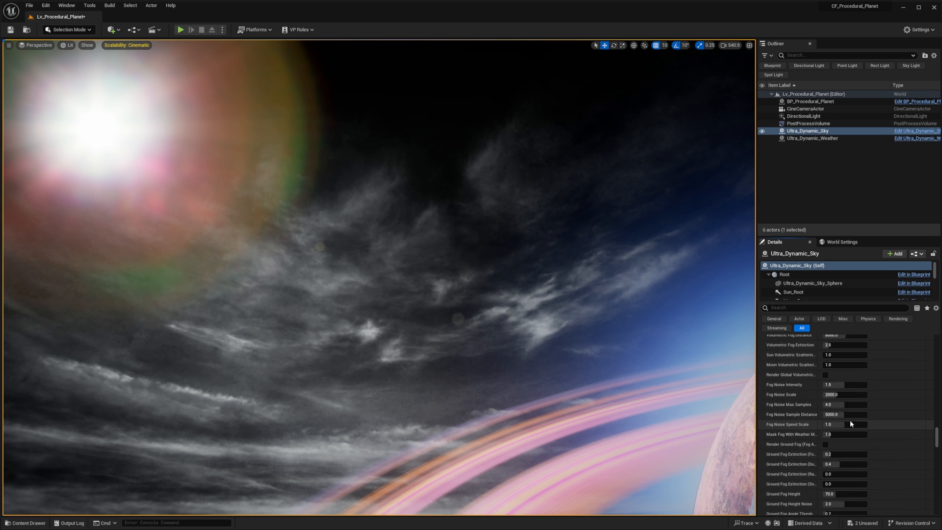
{"action": "scroll", "coordinate": [850, 420], "scroll_direction": "up", "scroll_amount": 10}
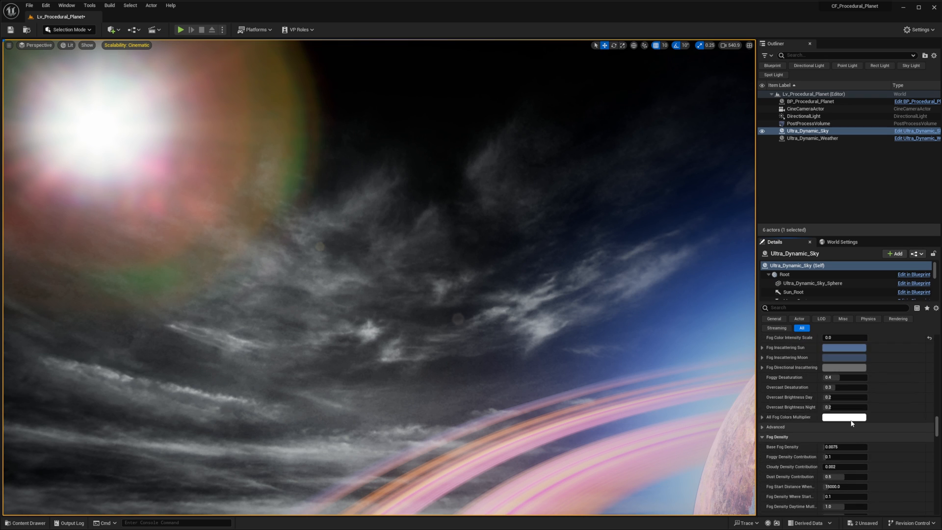
{"action": "scroll", "coordinate": [850, 420], "scroll_direction": "up", "scroll_amount": 10}
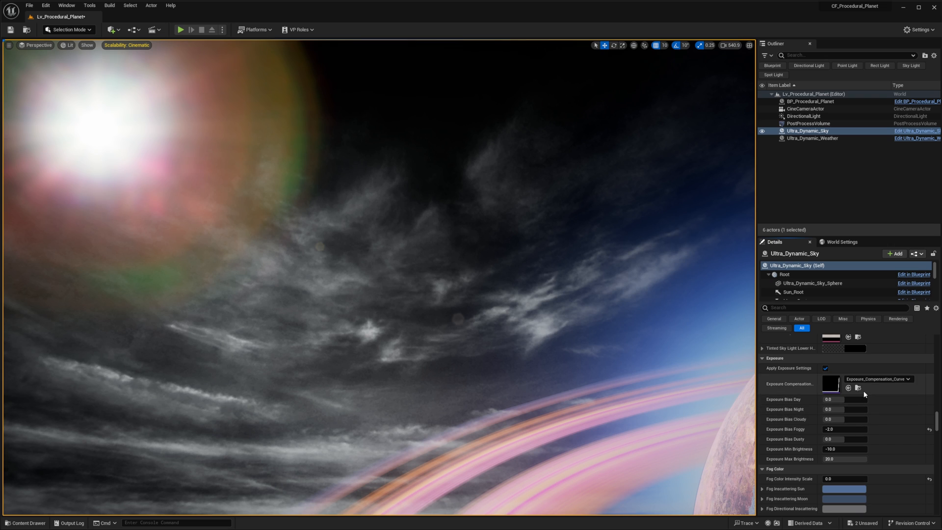
{"action": "scroll", "coordinate": [864, 392], "scroll_direction": "up", "scroll_amount": 3}
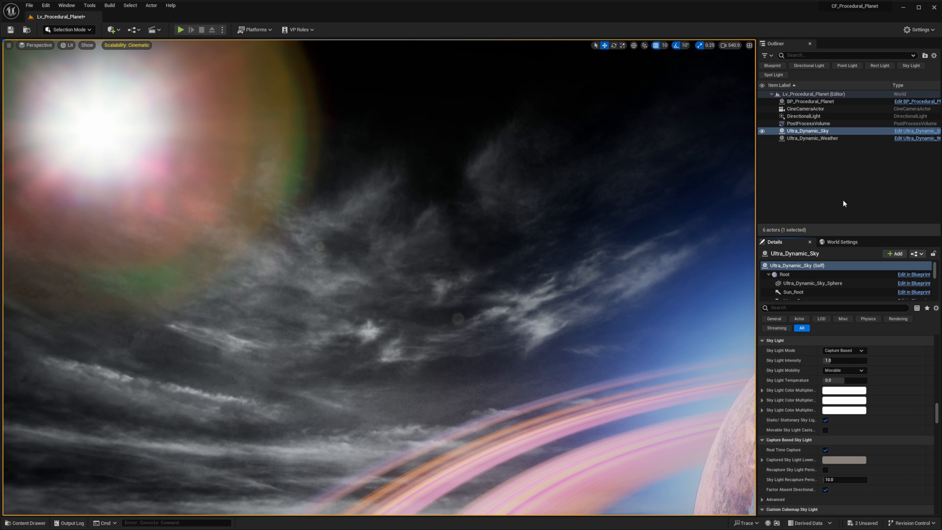
{"action": "left_click", "coordinate": [763, 138]}
{"action": "left_click", "coordinate": [763, 138]}
- Set Ultra_Dynamic_Sky's Cloud Wisps Color Intensity to 0 to remove the wispy clouds from the space background
{"action": "scroll", "coordinate": [902, 436], "scroll_direction": "up", "scroll_amount": 8}
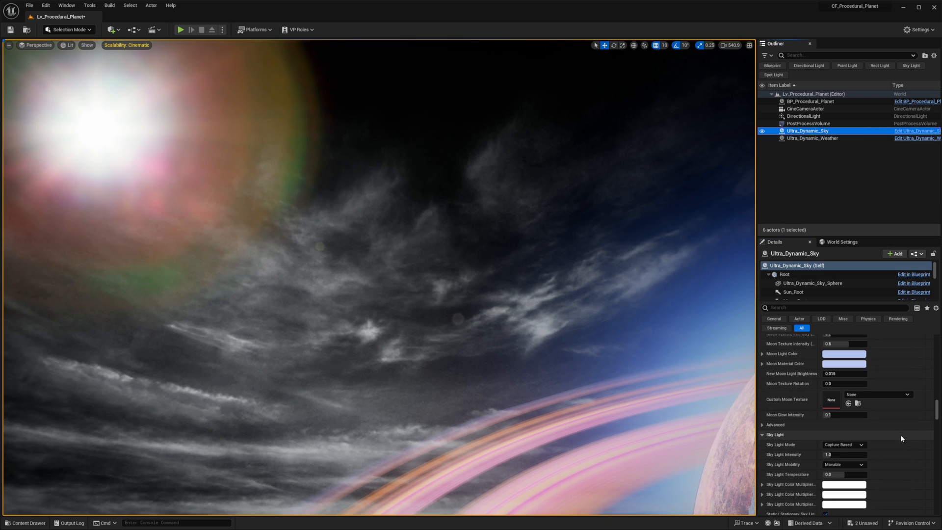
{"action": "scroll", "coordinate": [820, 410], "scroll_direction": "up", "scroll_amount": 8}
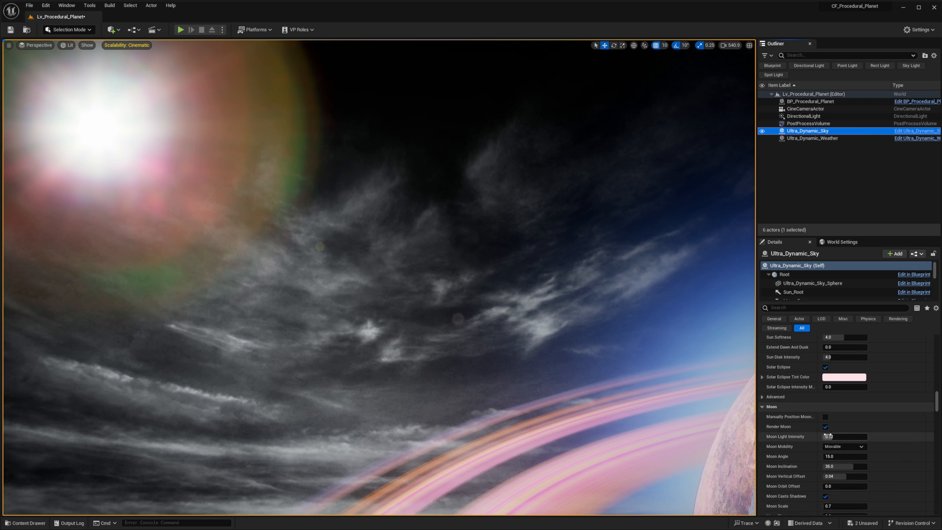
{"action": "scroll", "coordinate": [826, 426], "scroll_direction": "up", "scroll_amount": 4}
{"action": "scroll", "coordinate": [826, 433], "scroll_direction": "up", "scroll_amount": 15}
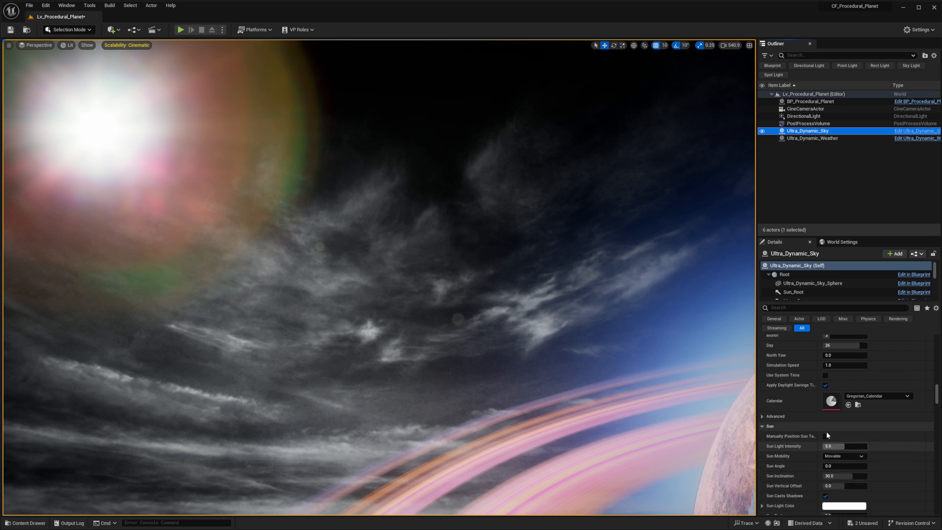
{"action": "scroll", "coordinate": [829, 435], "scroll_direction": "up", "scroll_amount": 4}
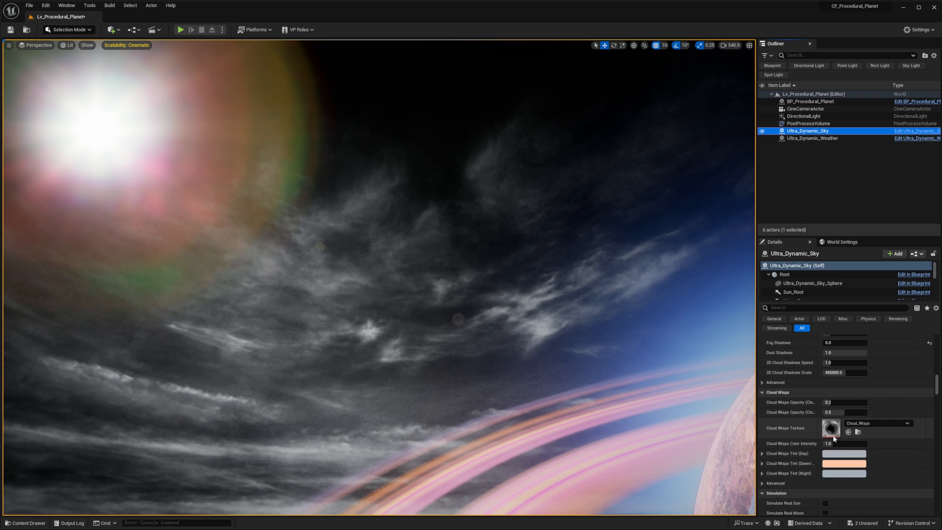
{"action": "left_click", "coordinate": [830, 403]}
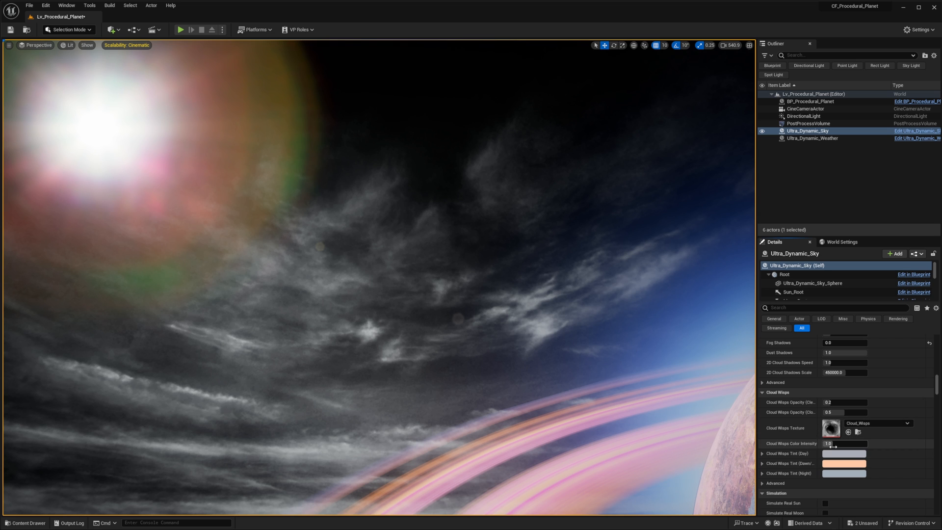
{"action": "left_click_drag", "start_coordinate": [827, 444], "coordinate": [785, 443]}
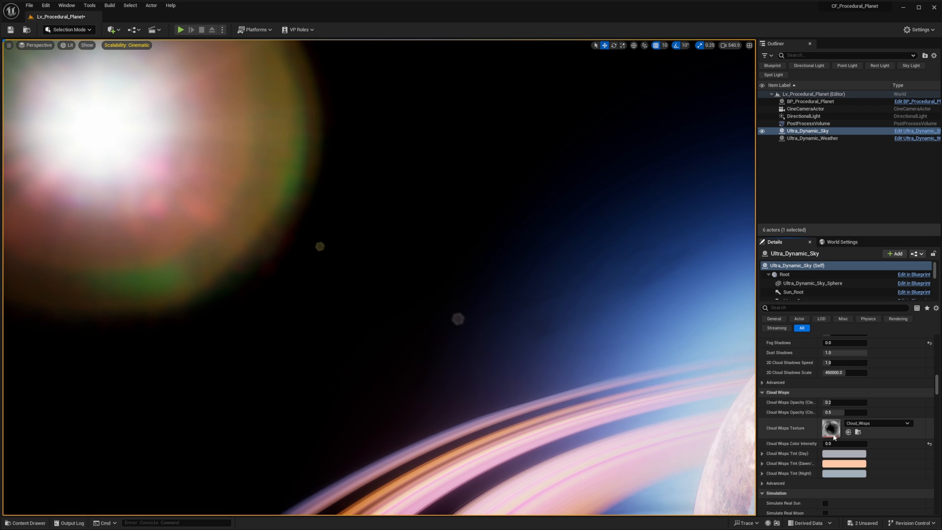
{"action": "scroll", "coordinate": [770, 420], "scroll_direction": "down", "scroll_amount": 1}
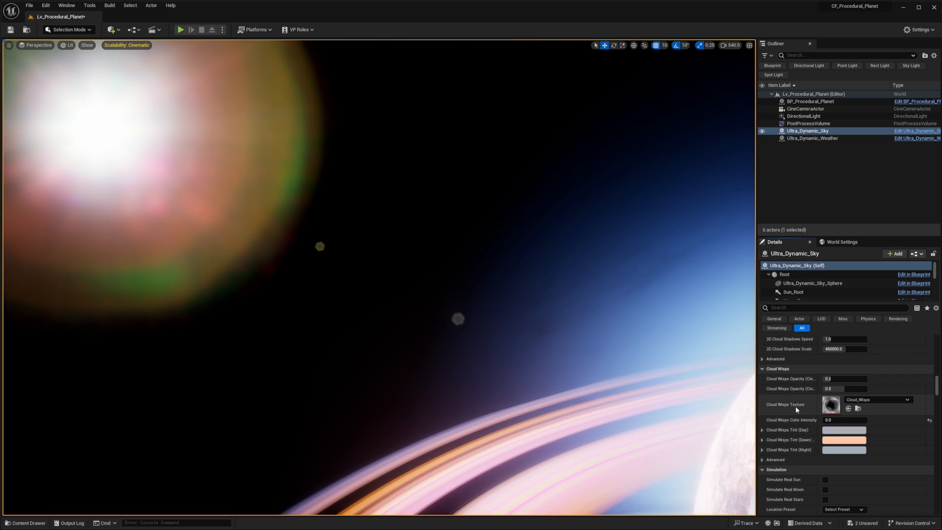
{"action": "left_click", "coordinate": [763, 460]}
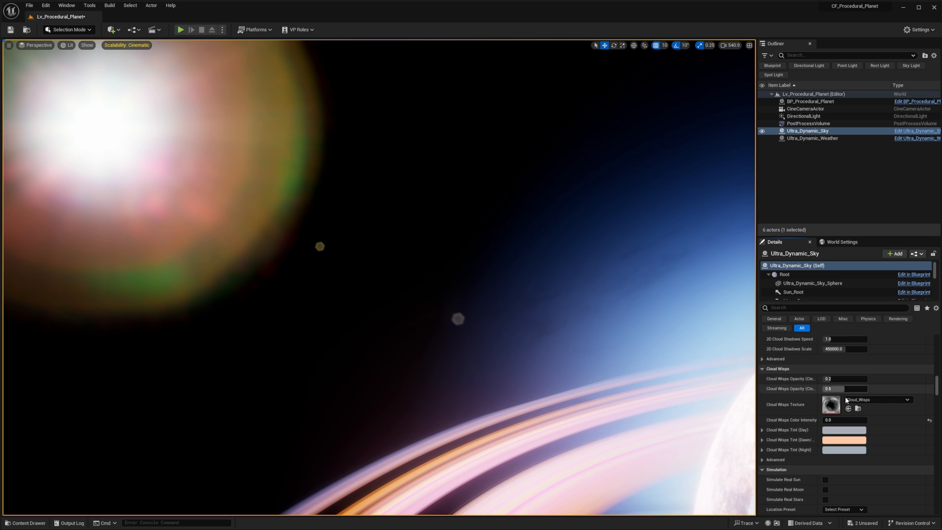
- Review Ultra_Dynamic_Sky's remaining cloud settings and examine the planet's volumetric clouds from different angles and distances
{"action": "scroll", "coordinate": [843, 442], "scroll_direction": "up", "scroll_amount": 5}
{"action": "scroll", "coordinate": [842, 442], "scroll_direction": "up", "scroll_amount": 10}
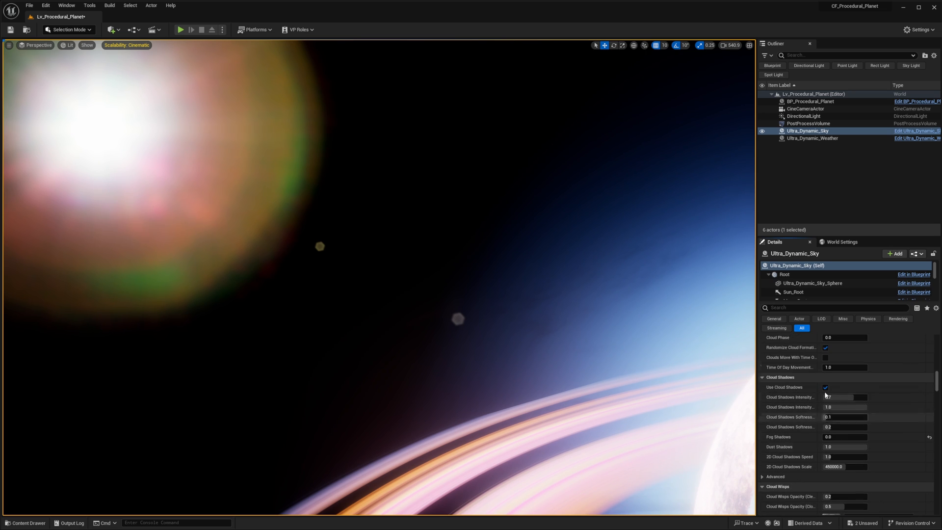
{"action": "scroll", "coordinate": [833, 416], "scroll_direction": "up", "scroll_amount": 8}
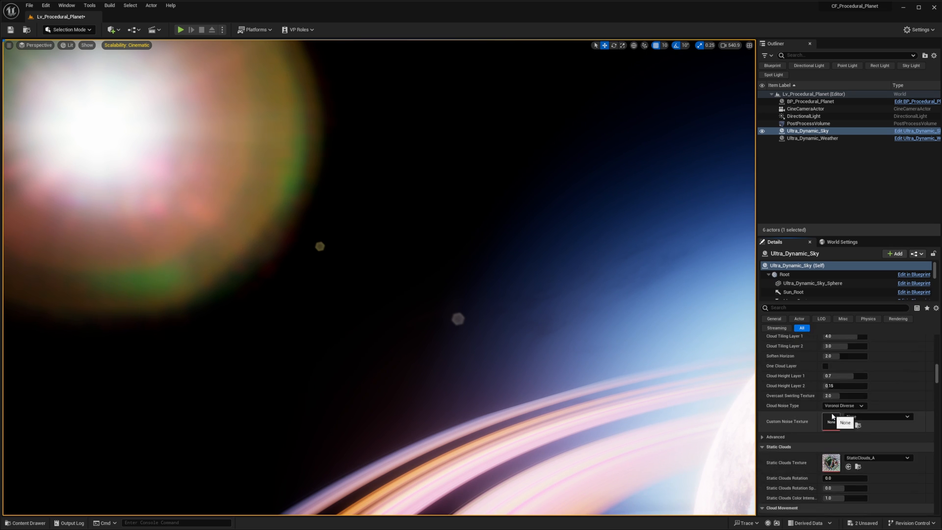
{"action": "scroll", "coordinate": [819, 433], "scroll_direction": "up", "scroll_amount": 10}
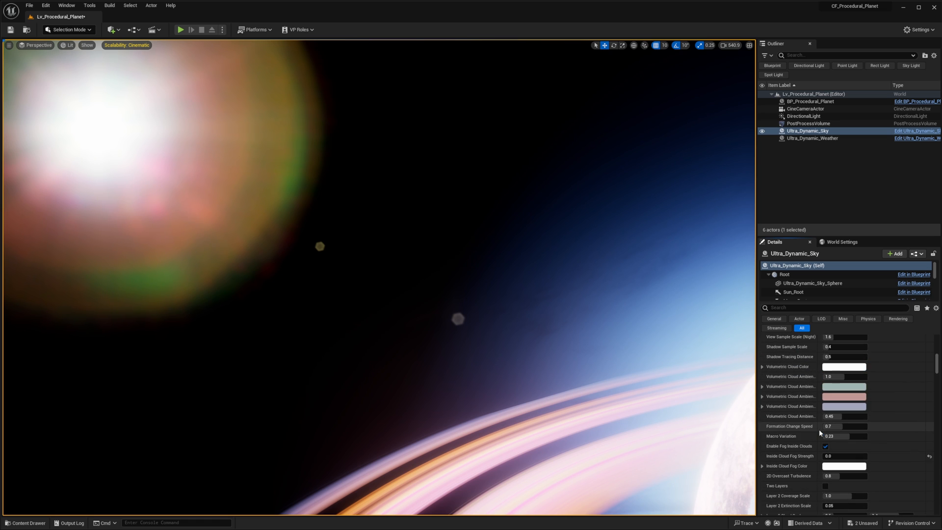
{"action": "scroll", "coordinate": [820, 432], "scroll_direction": "up", "scroll_amount": 1}
{"action": "right_click_drag", "start_coordinate": [569, 323], "coordinate": [707, 398]}
{"action": "left_click_drag", "start_coordinate": [387, 290], "coordinate": [445, 333], "text": "alt"}
{"action": "left_click_drag", "start_coordinate": [436, 369], "coordinate": [550, 317], "text": "alt"}
{"action": "left_click_drag", "start_coordinate": [445, 319], "coordinate": [388, 333], "text": "alt"}
{"action": "left_click_drag", "start_coordinate": [722, 304], "coordinate": [719, 311], "text": "alt"}
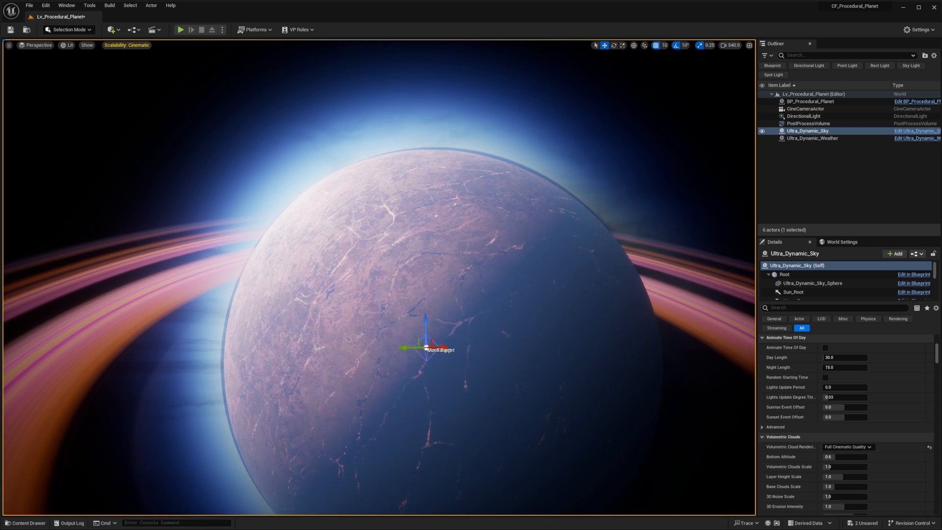
{"action": "scroll", "coordinate": [722, 305], "scroll_direction": "up", "scroll_amount": 4}
{"action": "scroll", "coordinate": [722, 304], "scroll_direction": "down", "scroll_amount": 2}
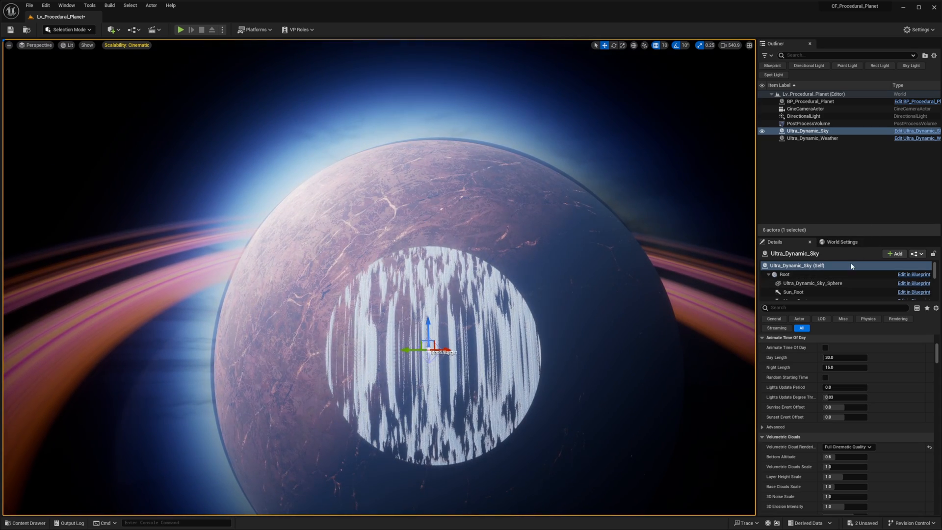
- Inspect the layer and tracing distance settings of Ultra_Dynamic_Sky's VolumetricCloud component
{"action": "left_click", "coordinate": [812, 283]}
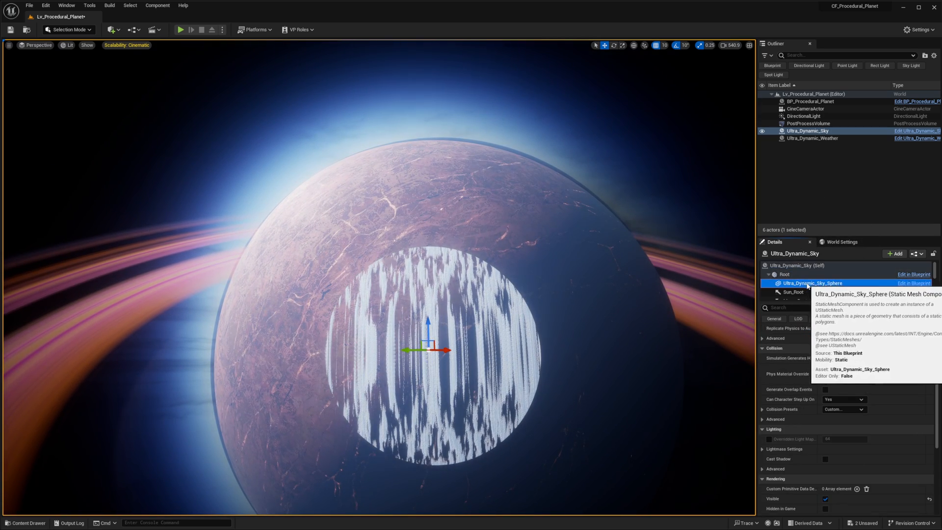
{"action": "scroll", "coordinate": [814, 288], "scroll_direction": "down", "scroll_amount": 1}
{"action": "scroll", "coordinate": [814, 288], "scroll_direction": "down", "scroll_amount": 2}
{"action": "left_click", "coordinate": [814, 272]}
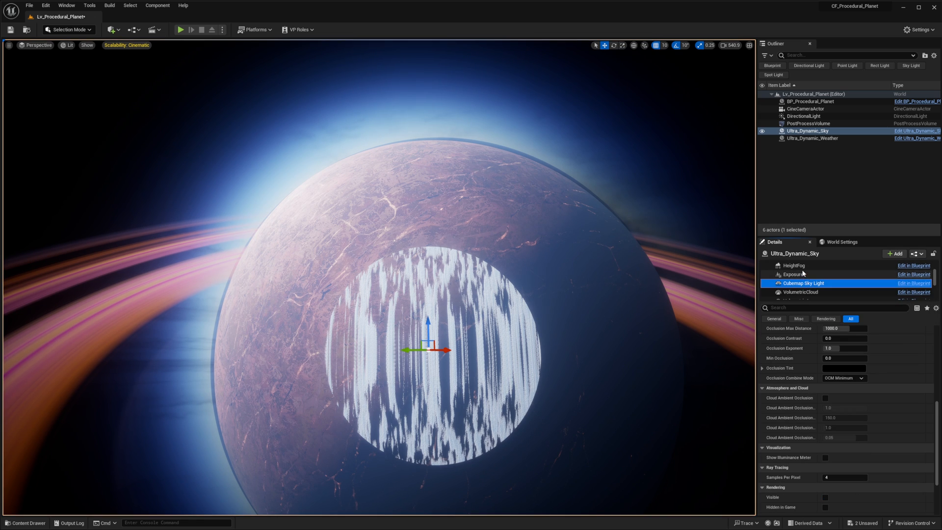
{"action": "scroll", "coordinate": [816, 295], "scroll_direction": "down", "scroll_amount": 1}
{"action": "left_click", "coordinate": [804, 269]}
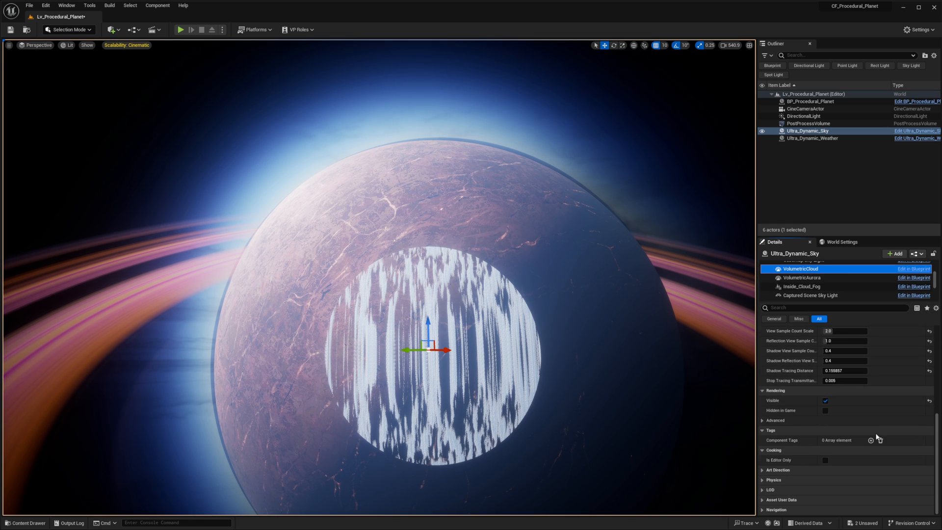
{"action": "scroll", "coordinate": [877, 436], "scroll_direction": "up", "scroll_amount": 6}
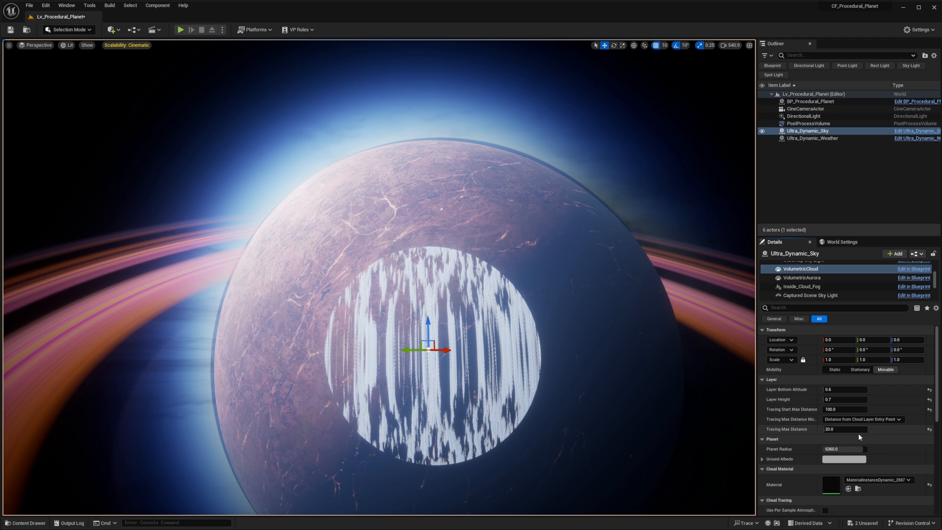
{"action": "scroll", "coordinate": [797, 279], "scroll_direction": "up", "scroll_amount": 5}
- Filter Ultra_Dynamic_Sky's settings for "trac", set Tracing Max Start Distance to 1000000, and check the planet's clouds from farther away
{"action": "left_click", "coordinate": [797, 265]}
{"action": "left_click", "coordinate": [831, 308]}
{"action": "type", "text": "trac"}
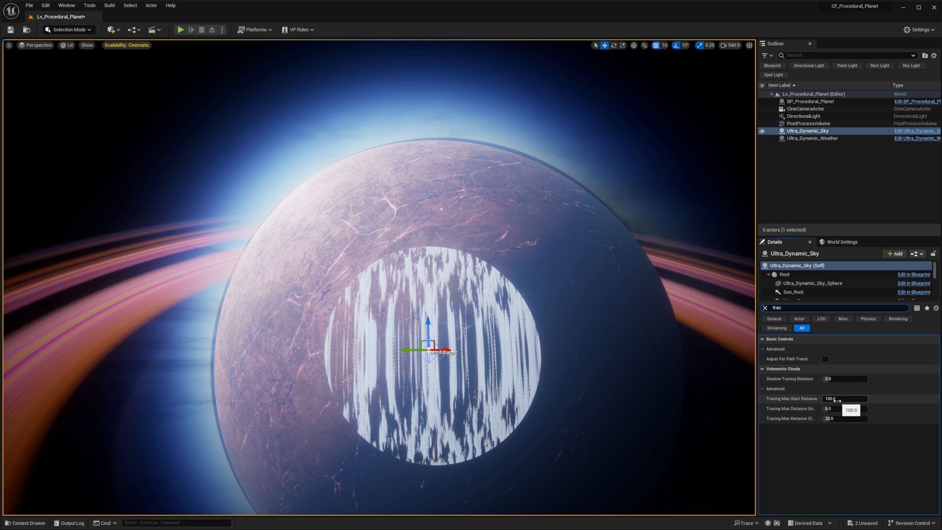
{"action": "left_click", "coordinate": [837, 400]}
{"action": "type", "text": "0"}
{"action": "key", "text": "Return"}
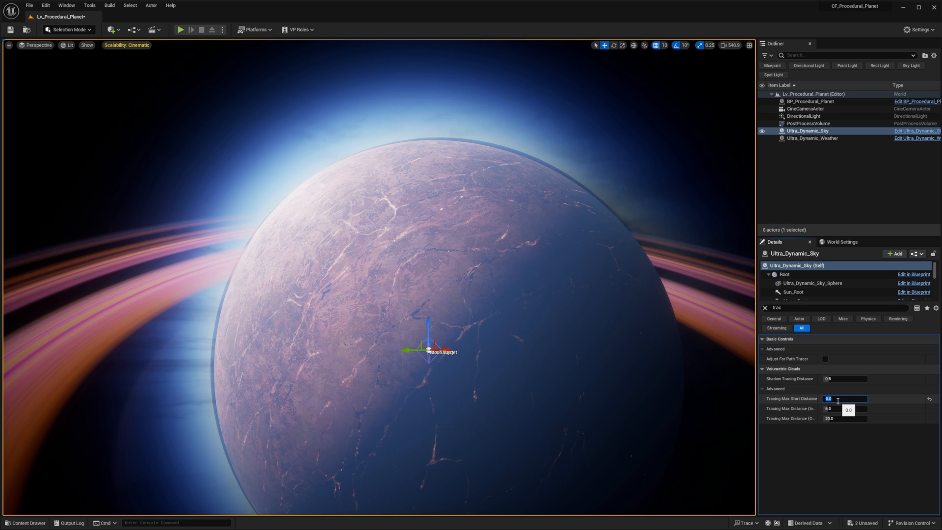
{"action": "key", "text": "Return"}
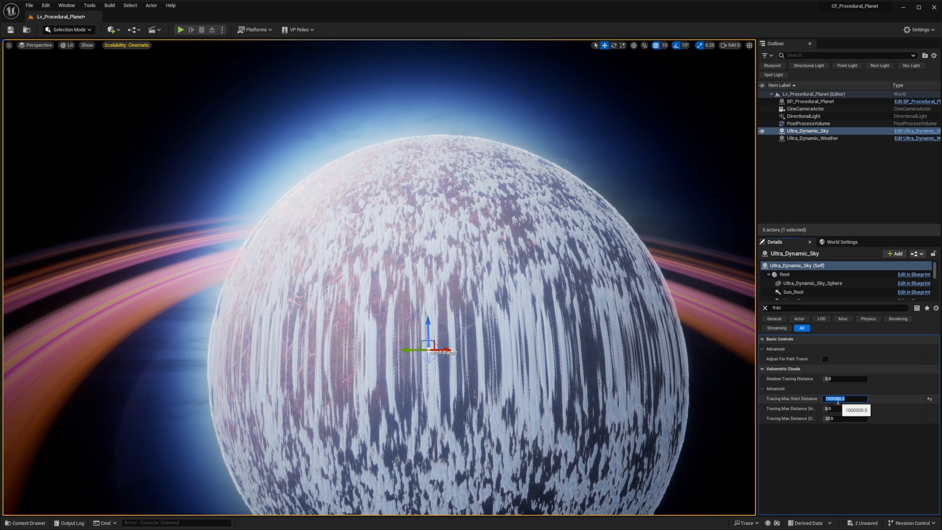
{"action": "key", "text": "s"}
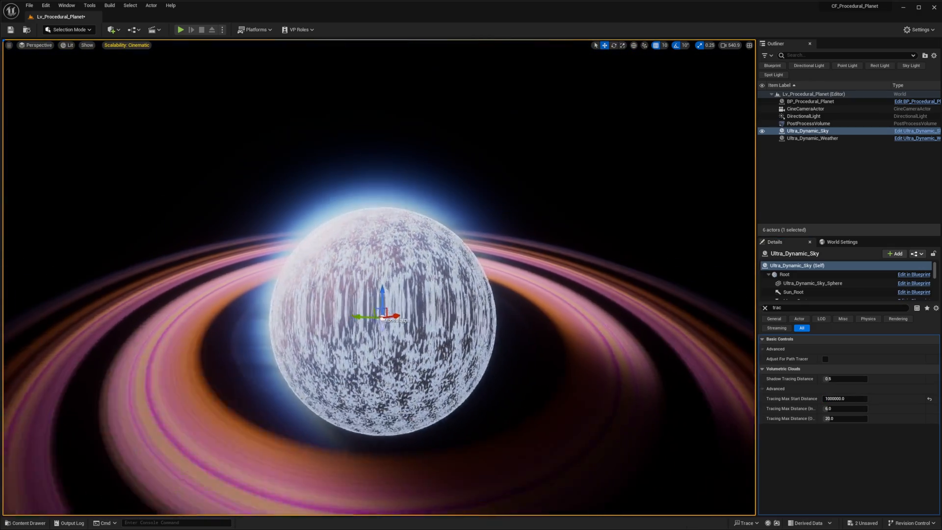
{"action": "key", "text": "w"}
{"action": "key", "text": "w"}
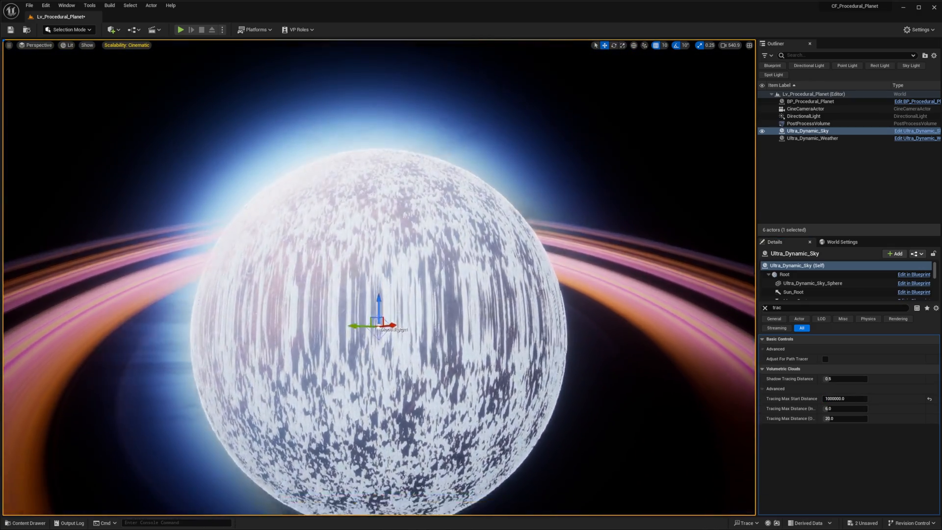
- Fly from space down into the planet's cloud layer and back out to examine the volumetric clouds up close and far away
{"action": "right_click_drag", "start_coordinate": [614, 309], "coordinate": [598, 277]}
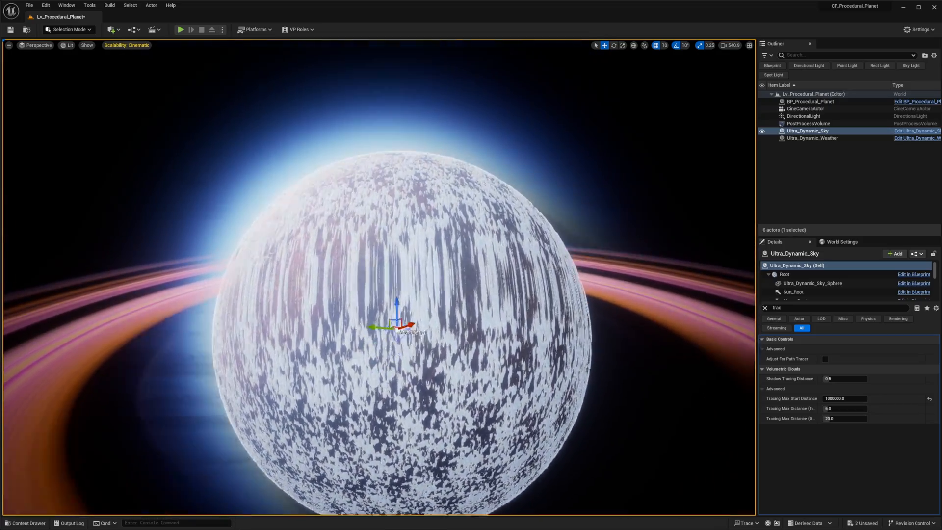
{"action": "key", "text": "w"}
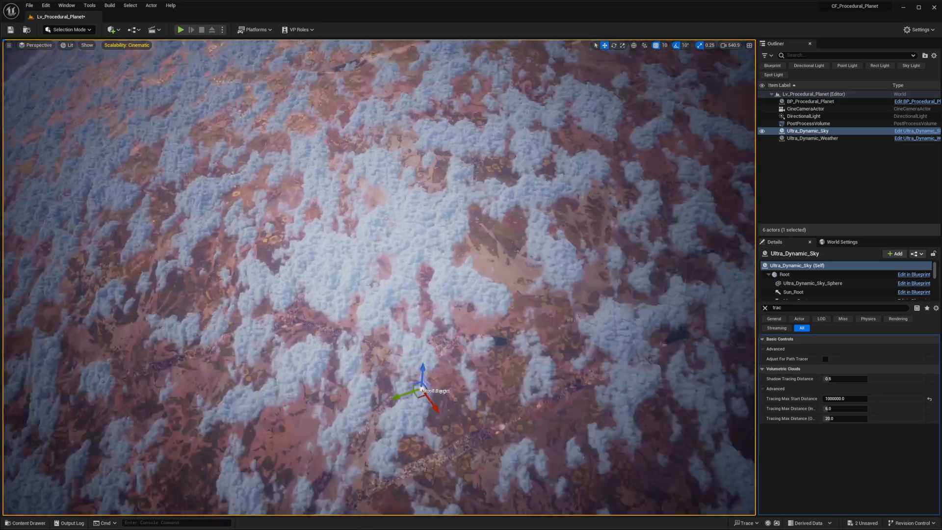
{"action": "right_click_drag", "start_coordinate": [614, 309], "coordinate": [614, 265]}
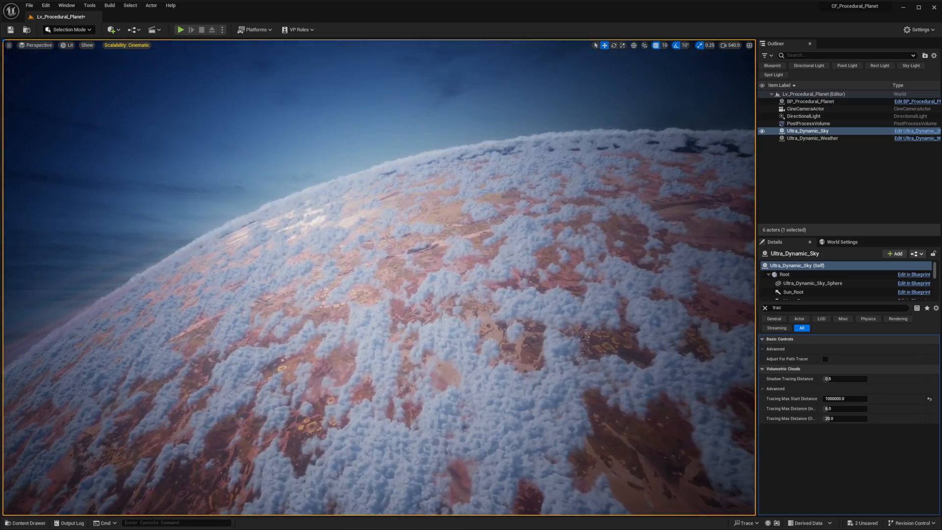
{"action": "key", "text": "w"}
{"action": "key", "text": "s"}
{"action": "key", "text": "w"}
{"action": "key", "text": "s"}
{"action": "scroll", "coordinate": [615, 310], "scroll_direction": "down", "scroll_amount": 7}
{"action": "key", "text": "w"}
{"action": "key", "text": "w"}
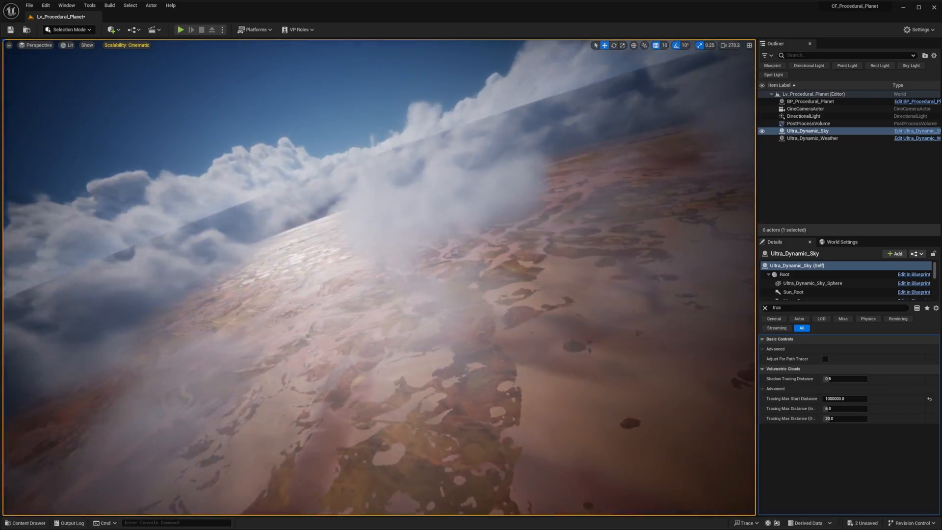
{"action": "key", "text": "s"}
{"action": "key", "text": "s"}
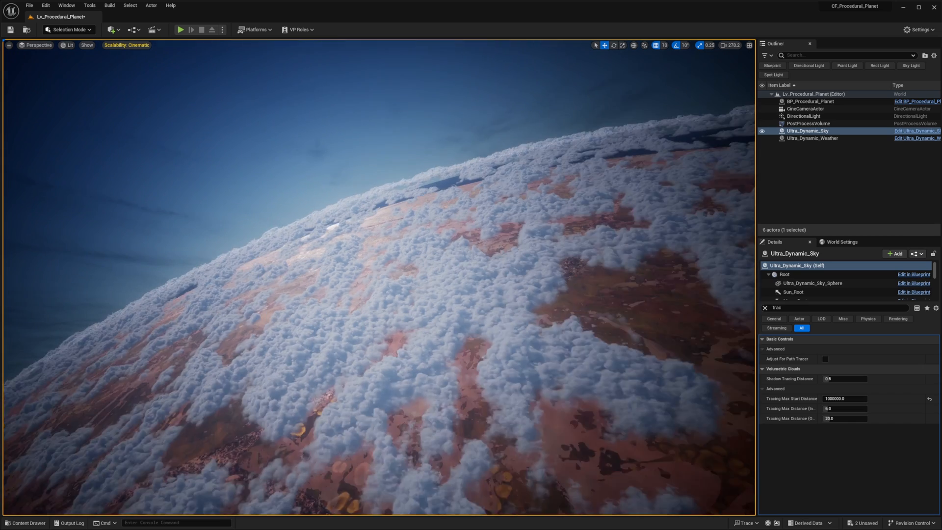
{"action": "key", "text": "w"}
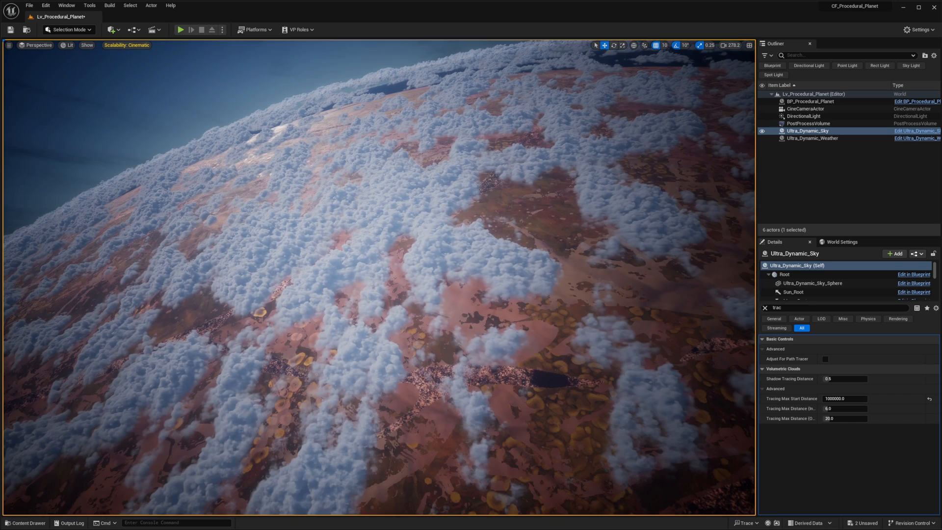
- Select the procedural planet, clear the settings filter, and change its ring Color 01 to light green
{"action": "left_click", "coordinate": [539, 226]}
{"action": "left_click", "coordinate": [765, 308]}
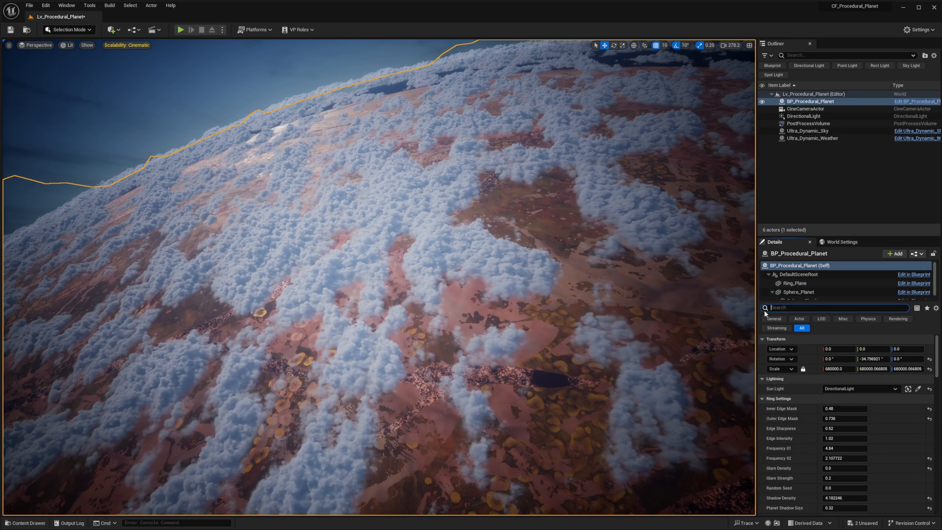
{"action": "scroll", "coordinate": [812, 421], "scroll_direction": "down", "scroll_amount": 5}
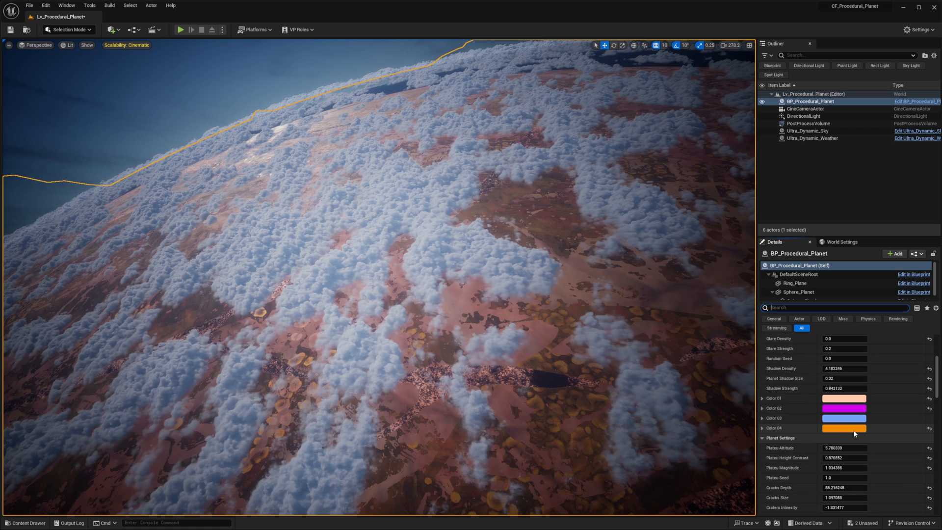
{"action": "left_click", "coordinate": [832, 401]}
{"action": "left_click", "coordinate": [860, 416]}
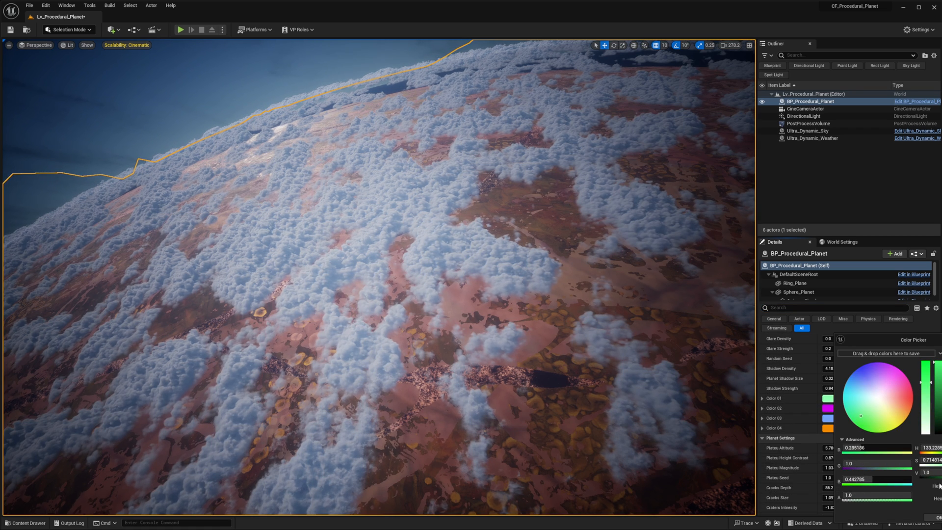
{"action": "left_click", "coordinate": [937, 520]}
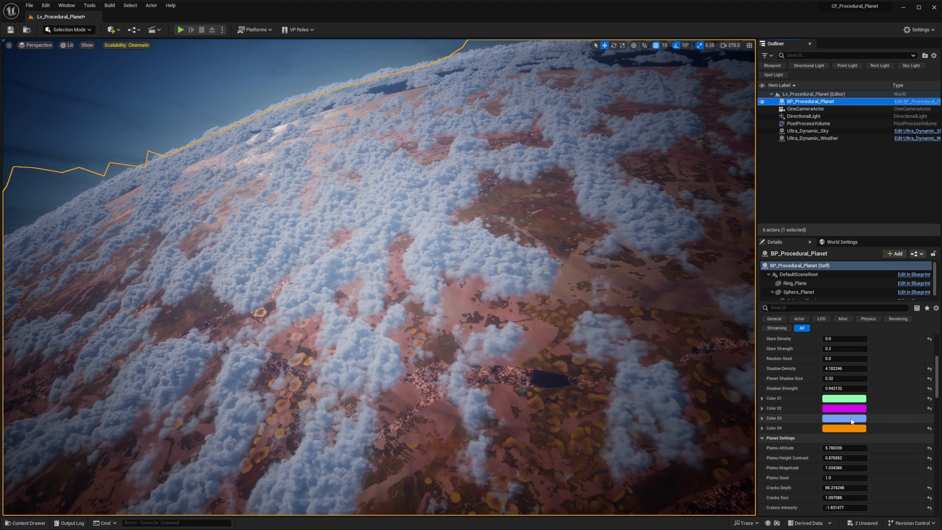
- Change the planet ring's Color 04 from orange to a pale turquoise
{"action": "left_click", "coordinate": [851, 428]}
{"action": "left_click", "coordinate": [858, 403]}
{"action": "mouse_move", "coordinate": [858, 403]}
{"action": "left_mouse_down"}
{"action": "mouse_move", "coordinate": [876, 381]}
{"action": "mouse_move", "coordinate": [856, 394]}
{"action": "mouse_move", "coordinate": [917, 387]}
{"action": "mouse_move", "coordinate": [914, 420]}
{"action": "mouse_move", "coordinate": [872, 423]}
{"action": "left_mouse_up"}
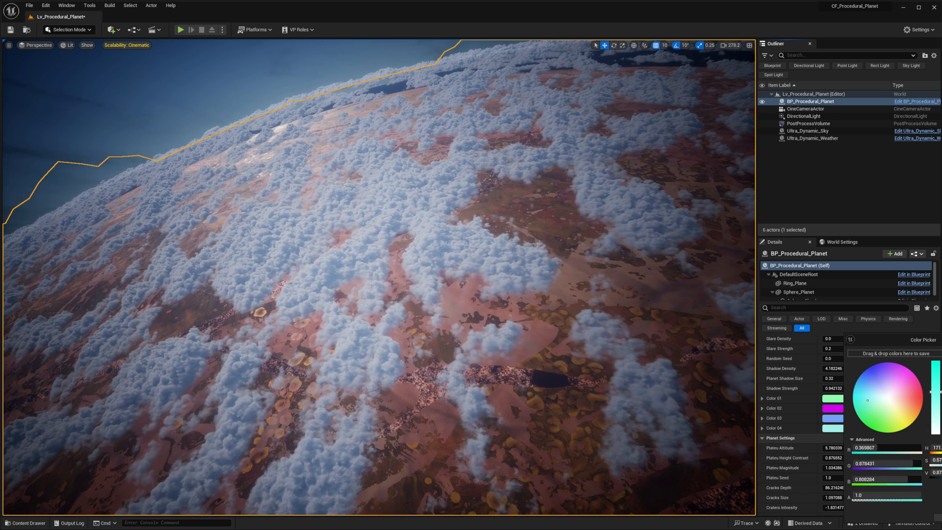
{"action": "left_click", "coordinate": [937, 517]}
- Recolor the planet surface by setting Color Lower Wastes to bright cyan-blue and Color Plates to pale yellow
{"action": "scroll", "coordinate": [853, 426], "scroll_direction": "down", "scroll_amount": 7}
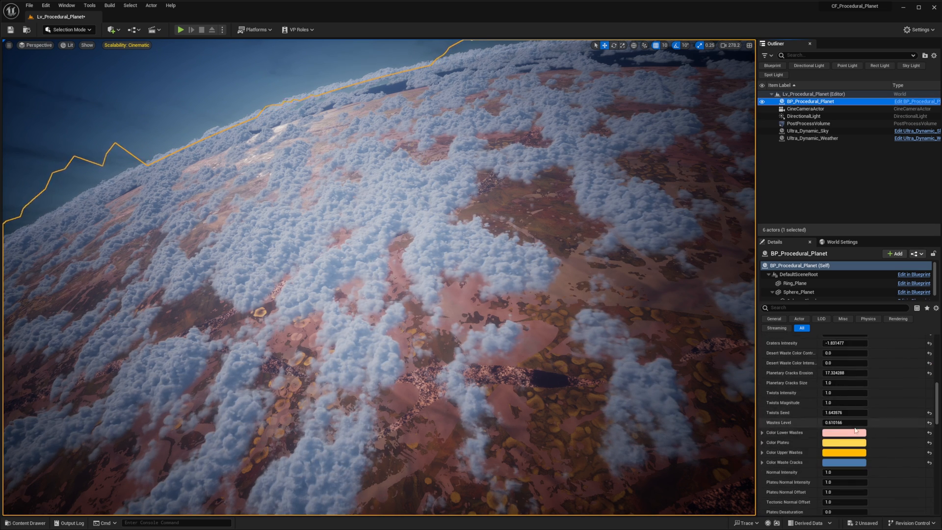
{"action": "left_click", "coordinate": [853, 432]}
{"action": "left_click", "coordinate": [873, 413]}
{"action": "mouse_move", "coordinate": [874, 414]}
{"action": "left_mouse_down"}
{"action": "mouse_move", "coordinate": [893, 386]}
{"action": "mouse_move", "coordinate": [915, 402]}
{"action": "mouse_move", "coordinate": [859, 387]}
{"action": "left_mouse_up"}
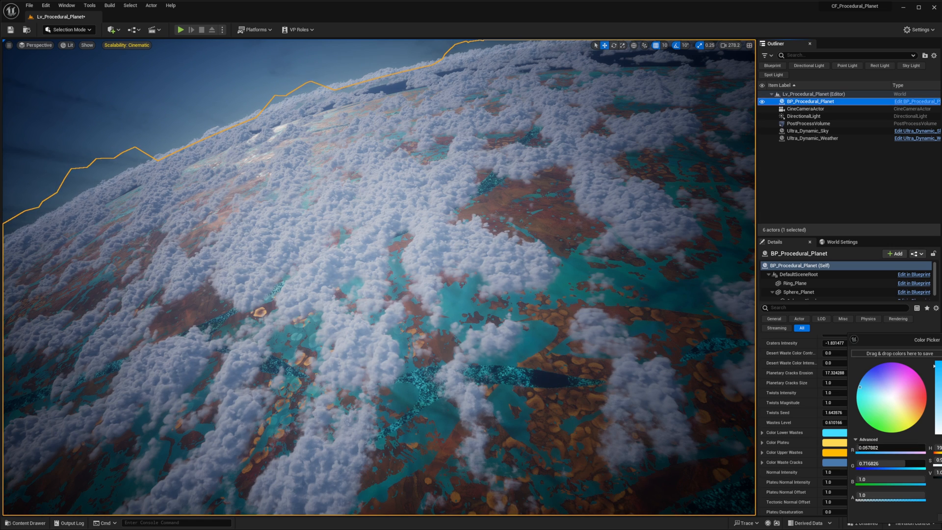
{"action": "left_click", "coordinate": [863, 441]}
{"action": "mouse_move", "coordinate": [885, 419]}
{"action": "left_mouse_down"}
{"action": "mouse_move", "coordinate": [882, 367]}
{"action": "mouse_move", "coordinate": [936, 416]}
{"action": "mouse_move", "coordinate": [918, 415]}
{"action": "left_mouse_up"}
{"action": "left_click", "coordinate": [941, 513]}
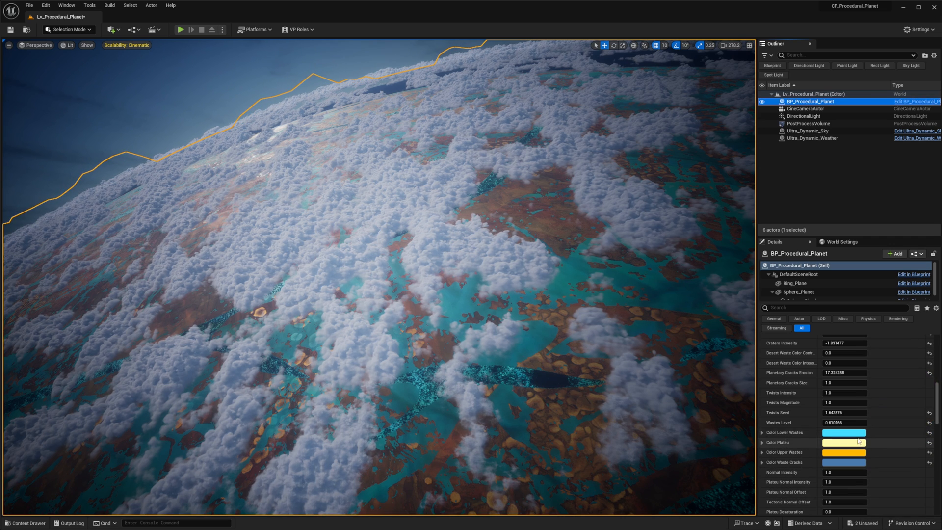
- Lower the planet's Wastes Level to about 0.05 and raise its Twists Seed to about 4.94
{"action": "scroll", "coordinate": [842, 355], "scroll_direction": "up", "scroll_amount": 4}
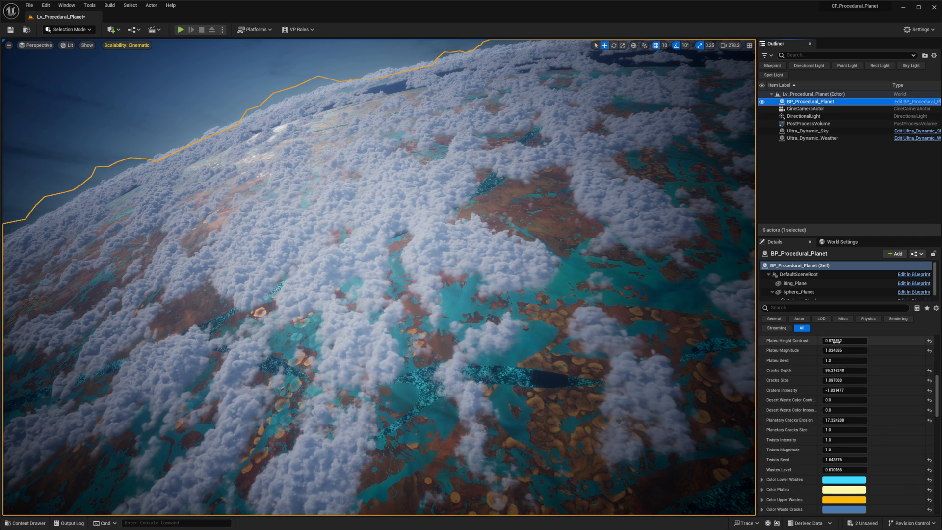
{"action": "scroll", "coordinate": [845, 342], "scroll_direction": "up", "scroll_amount": 2}
{"action": "mouse_move", "coordinate": [847, 354]}
{"action": "left_mouse_down"}
{"action": "mouse_move", "coordinate": [858, 355]}
{"action": "mouse_move", "coordinate": [833, 354]}
{"action": "left_mouse_up"}
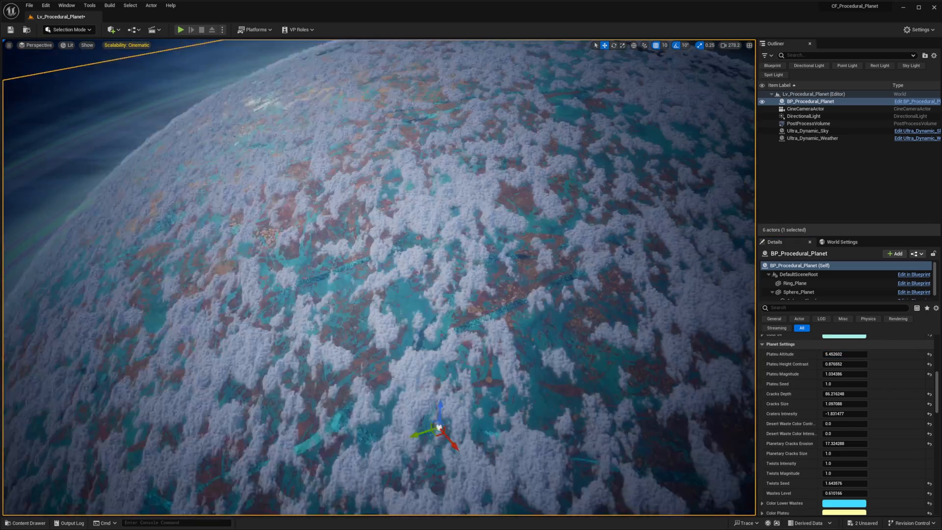
{"action": "right_click_drag", "start_coordinate": [442, 274], "coordinate": [448, 308]}
{"action": "scroll", "coordinate": [858, 452], "scroll_direction": "down", "scroll_amount": 2}
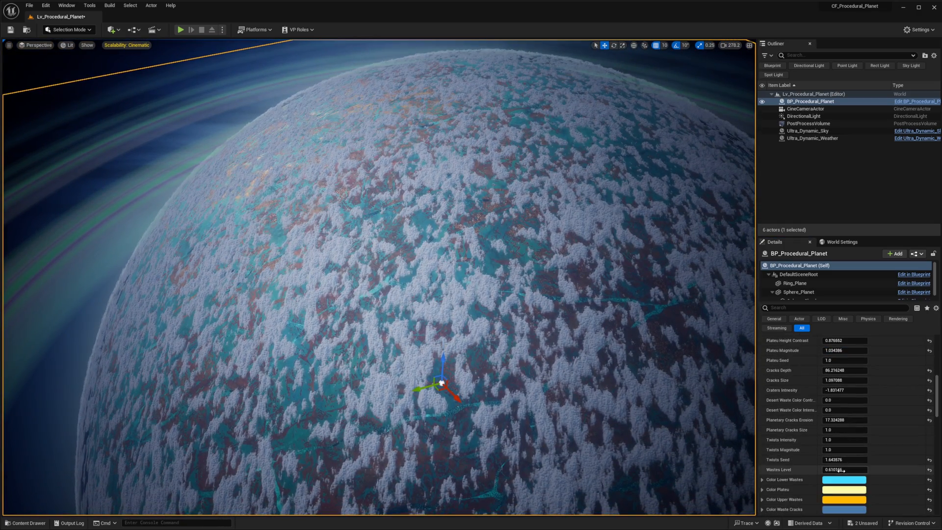
{"action": "left_click_drag", "start_coordinate": [845, 469], "coordinate": [830, 470]}
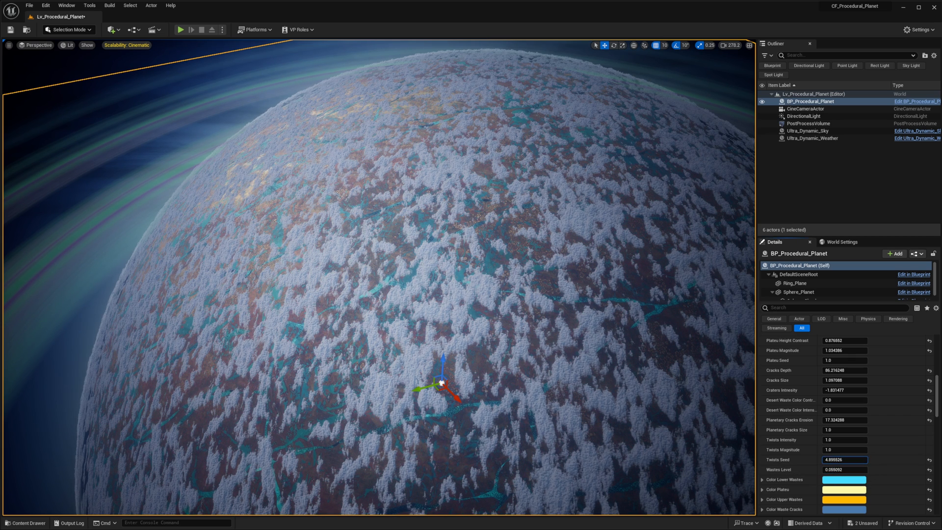
{"action": "left_click_drag", "start_coordinate": [865, 460], "coordinate": [898, 460]}
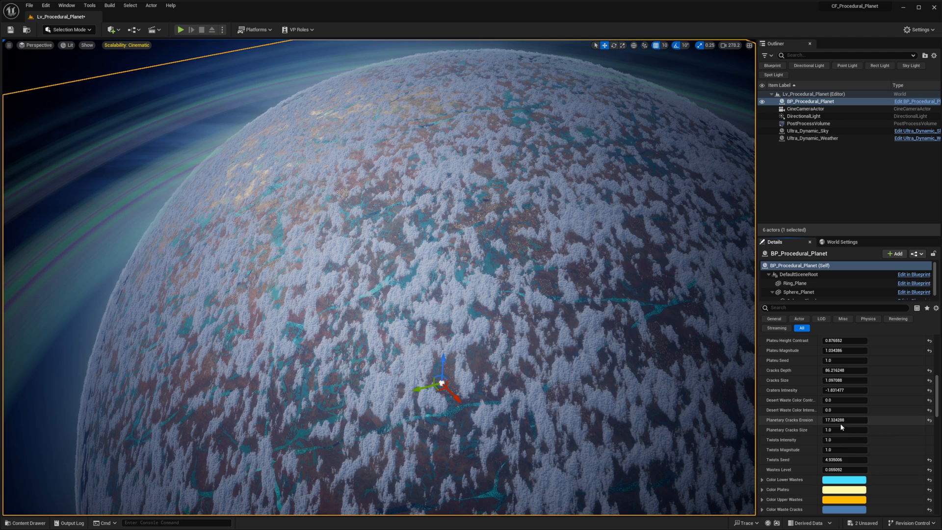
- Adjust the planet's cracks by setting Cracks Size to about 1.88 and Cracks Depth to about 30
{"action": "left_click_drag", "start_coordinate": [842, 420], "coordinate": [834, 390]}
{"action": "left_click_drag", "start_coordinate": [844, 381], "coordinate": [843, 380]}
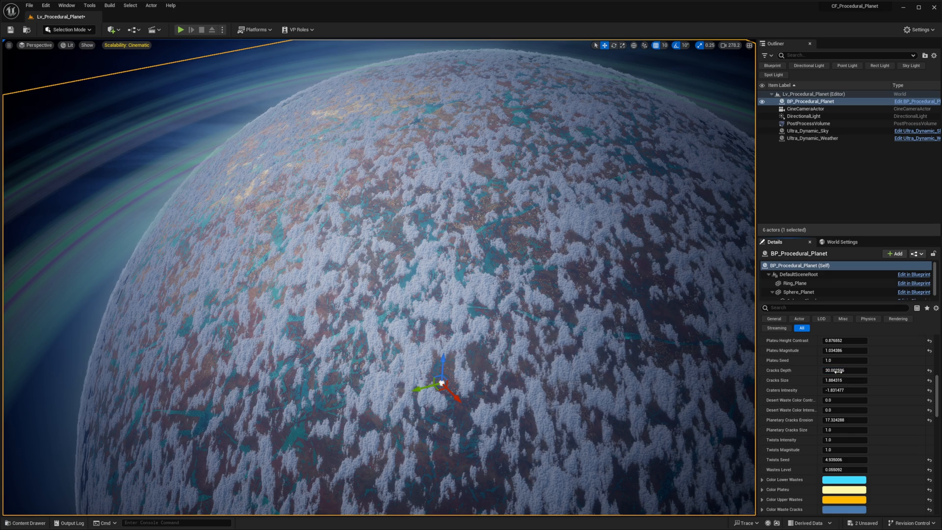
{"action": "right_click_drag", "start_coordinate": [573, 292], "coordinate": [571, 293]}
- Select Ultra_Dynamic_Sky, try a value of 0.0 in its volumetric cloud settings, and undo the change
{"action": "left_click", "coordinate": [867, 131]}
{"action": "left_click", "coordinate": [839, 415]}
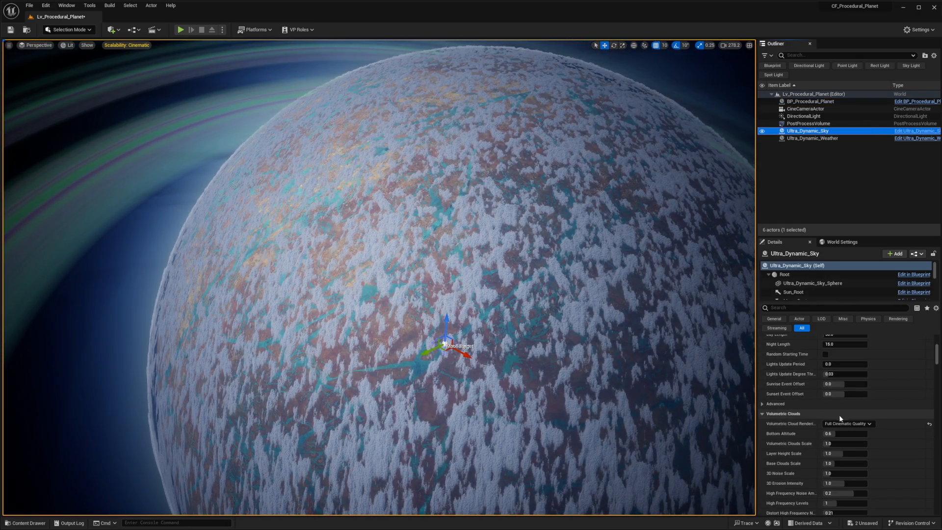
{"action": "mouse_move", "coordinate": [850, 432]}
{"action": "left_mouse_down"}
{"action": "mouse_move", "coordinate": [862, 431]}
{"action": "mouse_move", "coordinate": [846, 443]}
{"action": "left_mouse_up"}
{"action": "type", "text": "0.0"}
{"action": "key", "text": "ctrl+z"}
- Raise the volumetric clouds' Bottom Altitude and check their height above the planet's surface up close
{"action": "right_click_drag", "start_coordinate": [613, 319], "coordinate": [605, 248]}
{"action": "key", "text": "w"}
{"action": "right_click_drag", "start_coordinate": [686, 385], "coordinate": [683, 374]}
{"action": "key", "text": "d"}
{"action": "left_click_drag", "start_coordinate": [861, 435], "coordinate": [879, 435]}
{"action": "right_click_drag", "start_coordinate": [682, 363], "coordinate": [657, 354]}
{"action": "key", "text": "d"}
{"action": "right_click_drag", "start_coordinate": [612, 311], "coordinate": [633, 309]}
- Select Ultra_Dynamic_Sky's SkyAtmosphere component and set its Atmosphere Height to 2
{"action": "scroll", "coordinate": [831, 436], "scroll_direction": "up", "scroll_amount": 1}
{"action": "scroll", "coordinate": [833, 433], "scroll_direction": "up", "scroll_amount": 5}
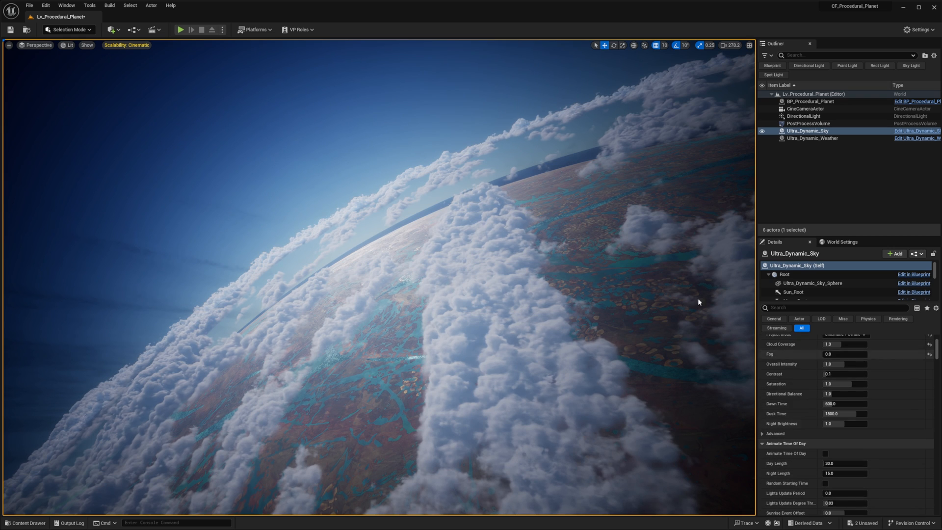
{"action": "scroll", "coordinate": [813, 288], "scroll_direction": "down", "scroll_amount": 2}
{"action": "left_click", "coordinate": [812, 287]}
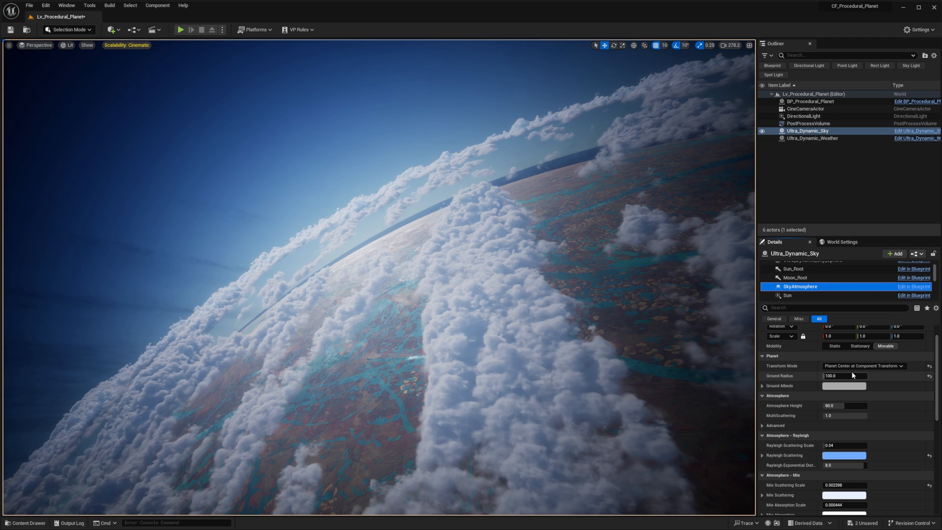
{"action": "left_click_drag", "start_coordinate": [844, 406], "coordinate": [823, 406]}
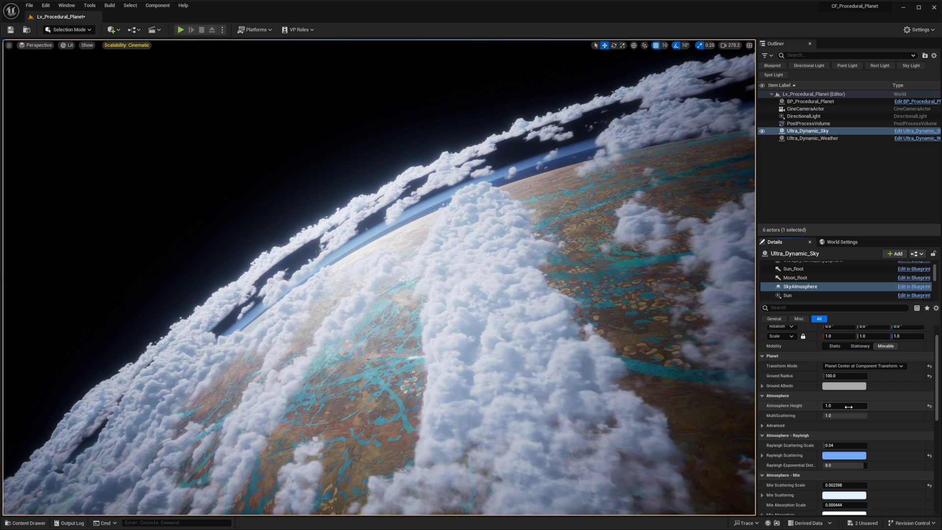
{"action": "type", "text": "2"}
{"action": "key", "text": "Return"}
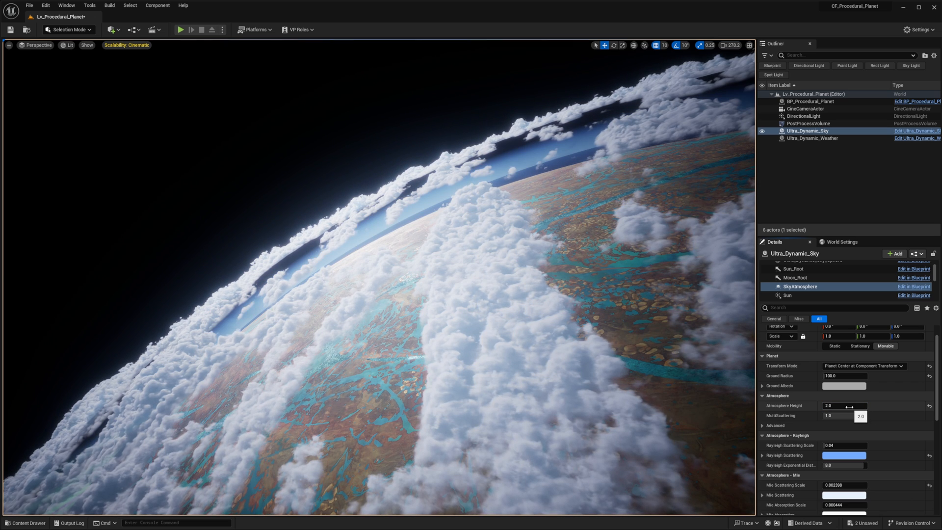
{"action": "left_click", "coordinate": [847, 415]}
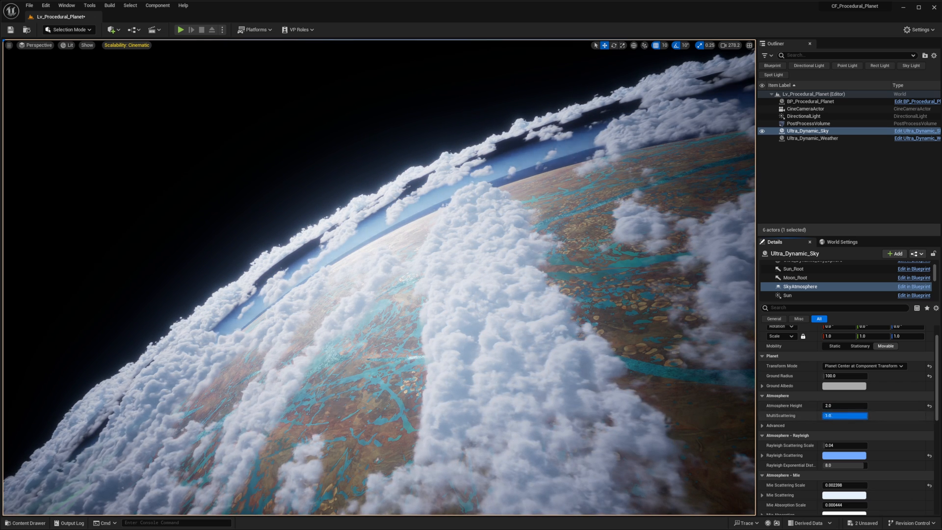
- Try Ground Radius values of 99 and 98 for the SkyAtmosphere, and settle on 99
{"action": "left_click", "coordinate": [838, 377]}
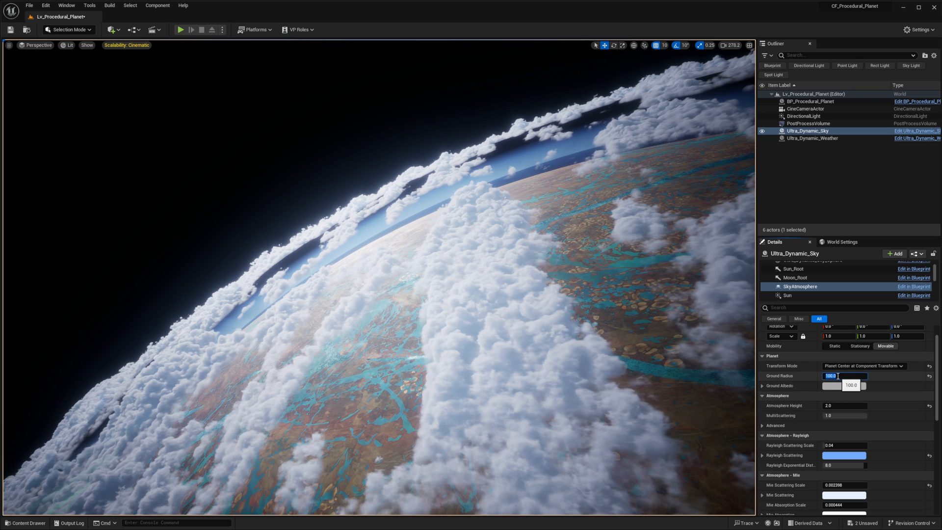
{"action": "type", "text": "99"}
{"action": "key", "text": "Return"}
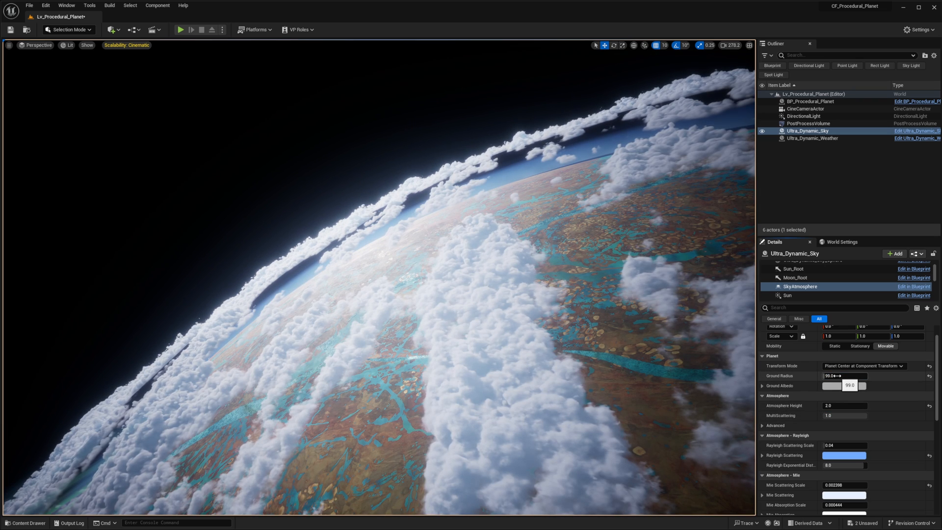
{"action": "left_click", "coordinate": [834, 375]}
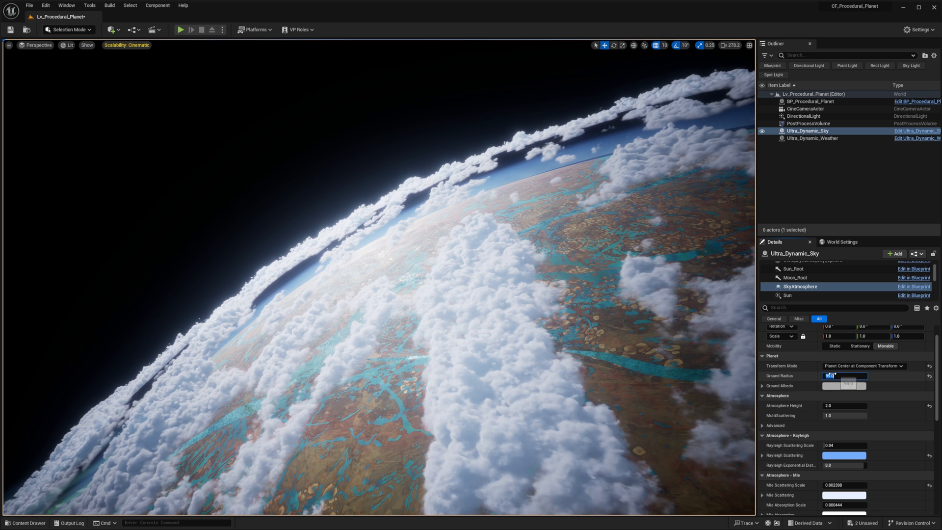
{"action": "type", "text": "98"}
{"action": "key", "text": "Return"}
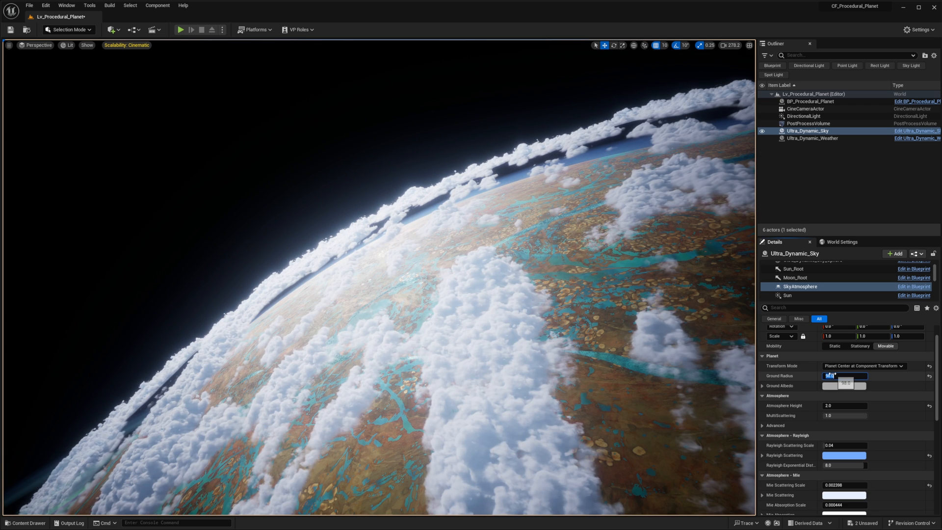
{"action": "type", "text": "99"}
{"action": "key", "text": "Return"}
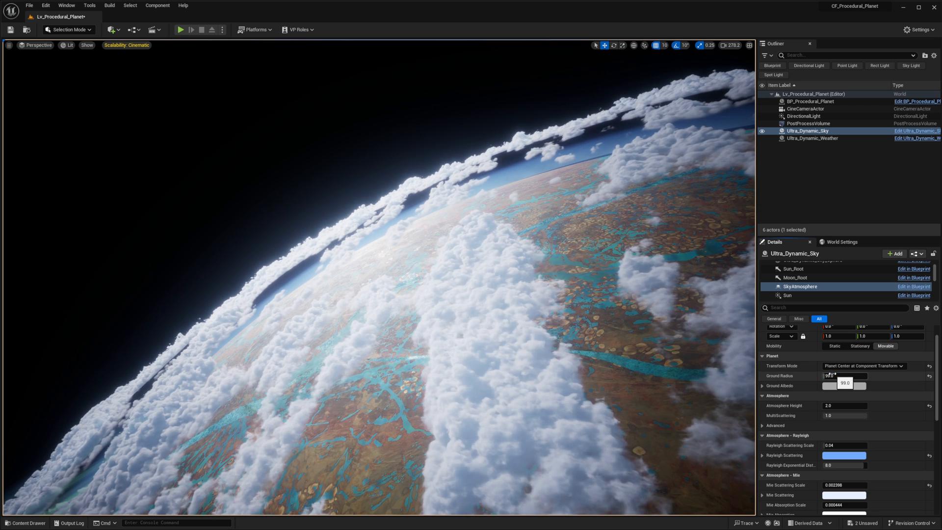
- Set the SkyAtmosphere's Atmosphere Height to about 5.23 and Rayleigh Scattering Scale to about 0.22, and view the planet's horizon
{"action": "left_click_drag", "start_coordinate": [844, 405], "coordinate": [866, 405]}
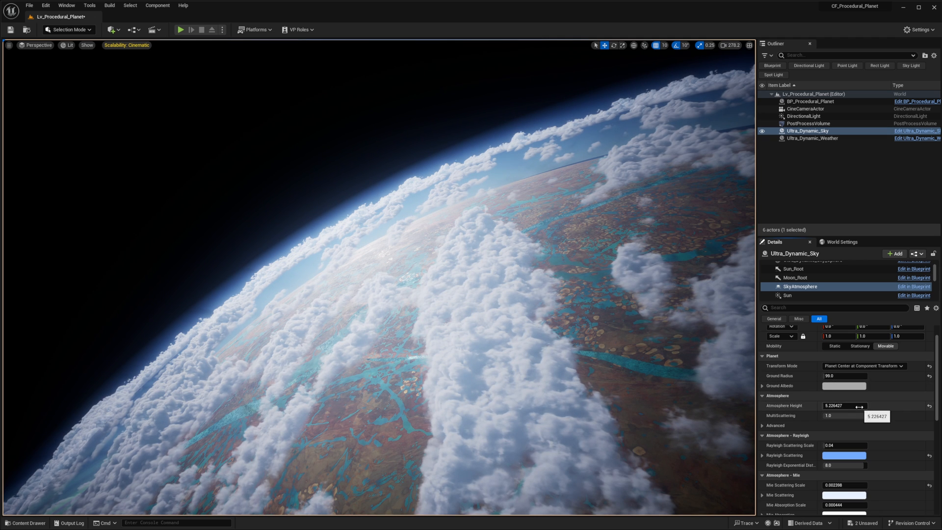
{"action": "scroll", "coordinate": [856, 410], "scroll_direction": "down", "scroll_amount": 2}
{"action": "left_click_drag", "start_coordinate": [856, 422], "coordinate": [836, 422]}
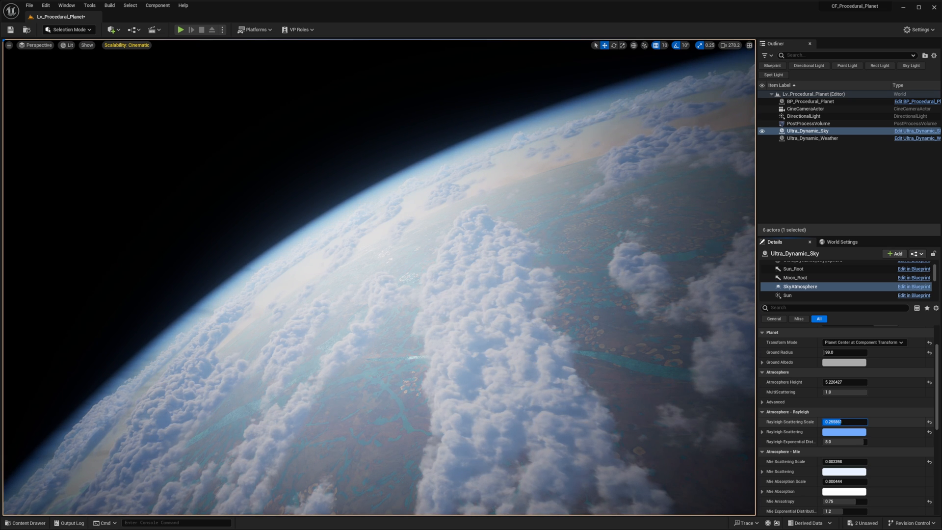
{"action": "right_click_drag", "start_coordinate": [650, 318], "coordinate": [658, 324]}
{"action": "right_click_drag", "start_coordinate": [379, 204], "coordinate": [691, 160]}
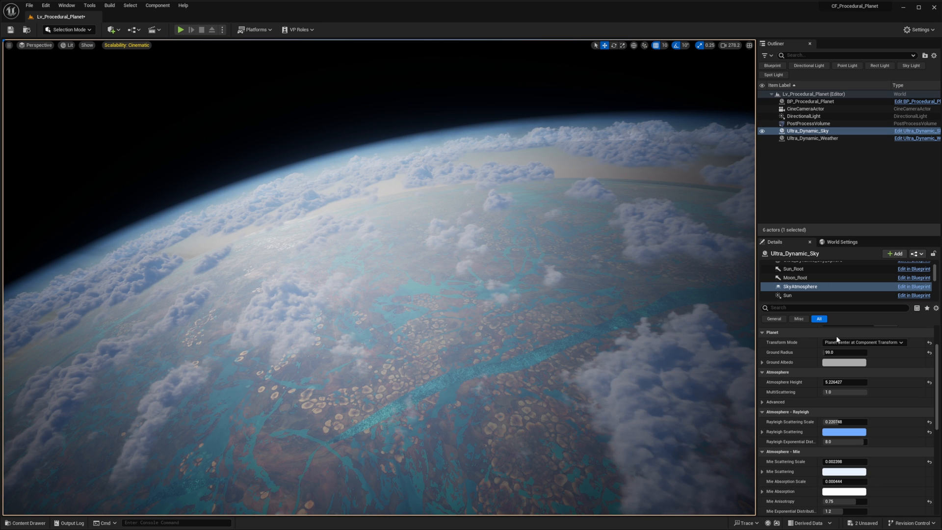
- Select the Ultra_Dynamic_Sky actor itself instead of its SkyAtmosphere component and bring up its general sky settings
{"action": "scroll", "coordinate": [836, 402], "scroll_direction": "up", "scroll_amount": 2}
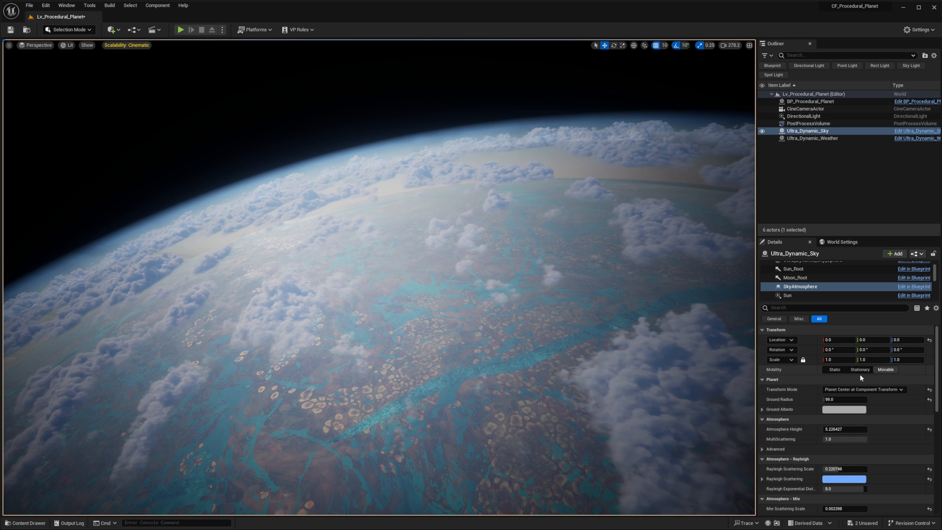
{"action": "scroll", "coordinate": [852, 382], "scroll_direction": "down", "scroll_amount": 1}
{"action": "scroll", "coordinate": [844, 363], "scroll_direction": "up", "scroll_amount": 1}
{"action": "scroll", "coordinate": [819, 280], "scroll_direction": "up", "scroll_amount": 2}
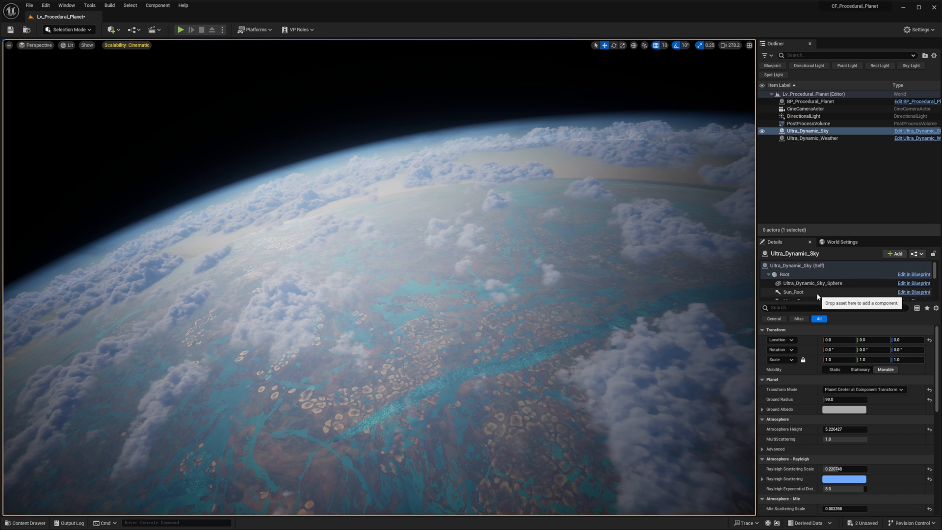
{"action": "left_click", "coordinate": [814, 265]}
{"action": "scroll", "coordinate": [841, 393], "scroll_direction": "down", "scroll_amount": 3}
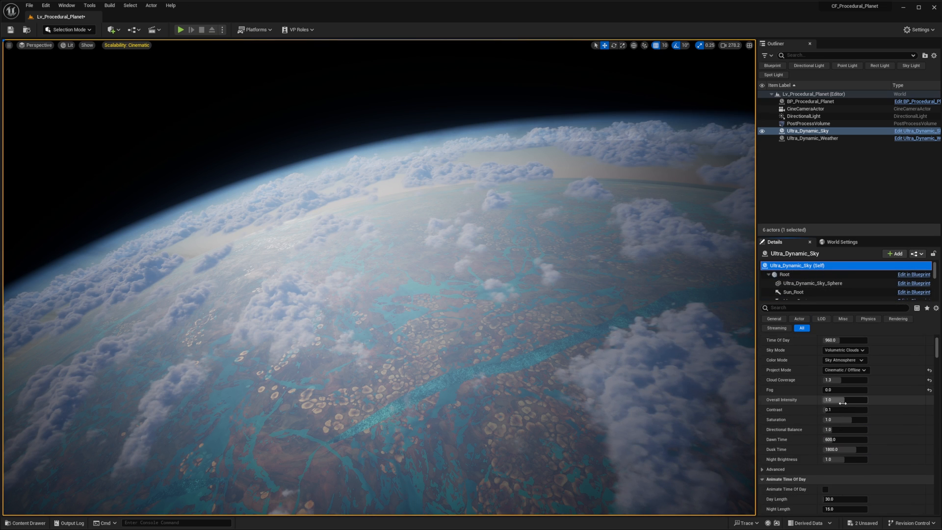
- Try a Fog value of 10 and a Contrast of about 0.3 on Ultra_Dynamic_Sky, undoing each change
{"action": "left_click", "coordinate": [854, 392]}
{"action": "type", "text": "10"}
{"action": "key", "text": "Return"}
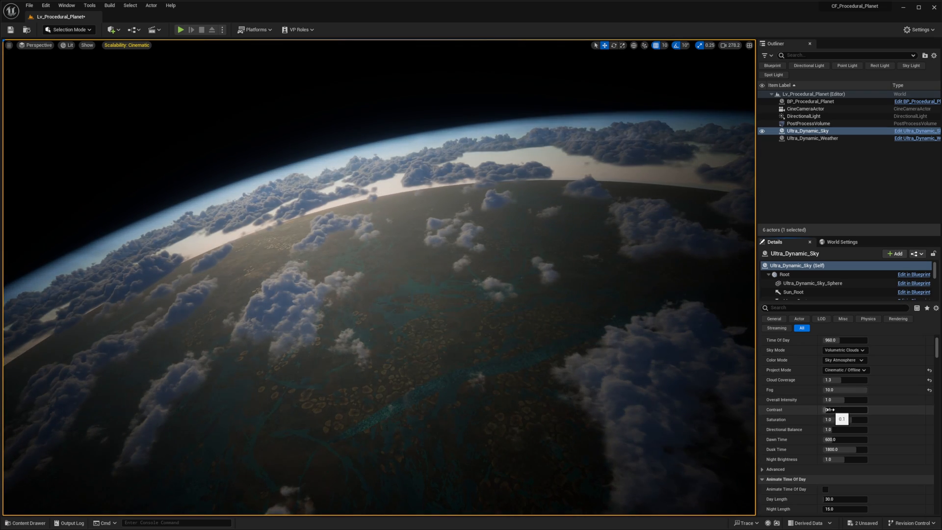
{"action": "key", "text": "ctrl+z"}
{"action": "scroll", "coordinate": [826, 407], "scroll_direction": "down", "scroll_amount": 2}
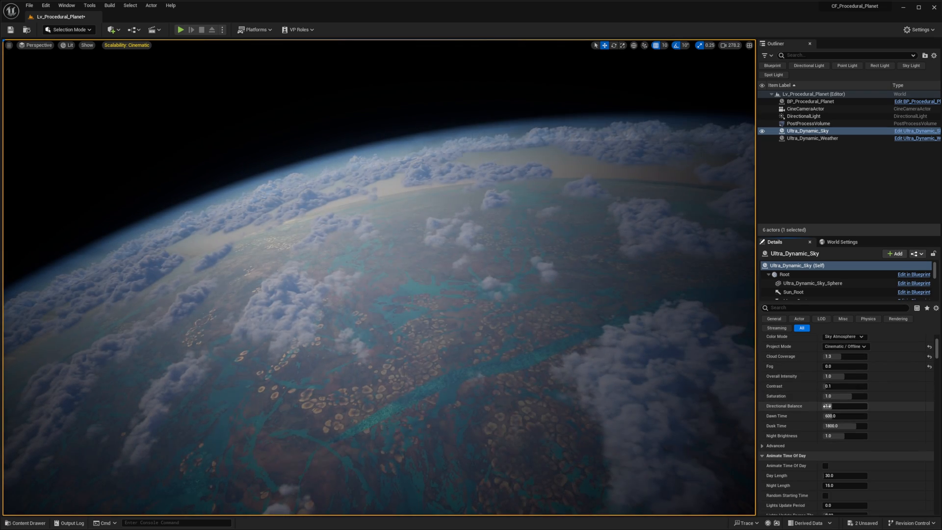
{"action": "left_click_drag", "start_coordinate": [829, 386], "coordinate": [836, 387]}
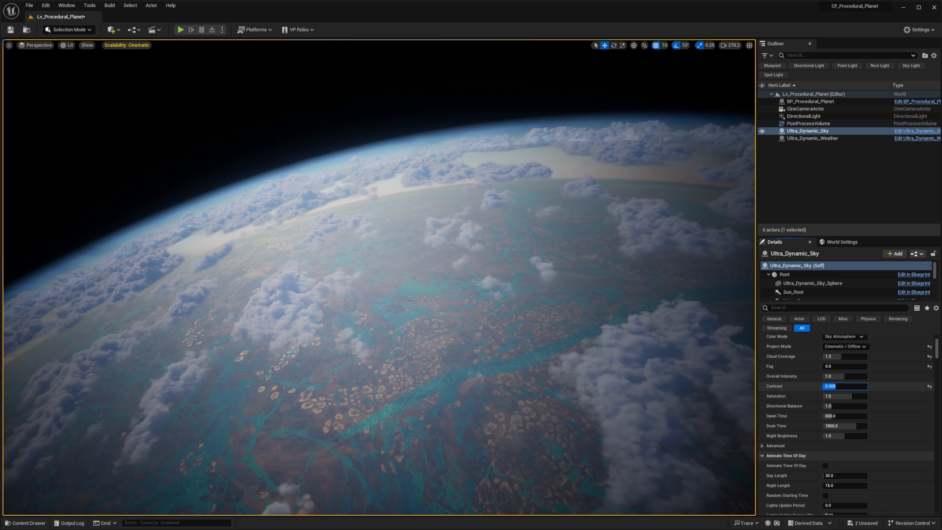
{"action": "key", "text": "ctrl+z"}
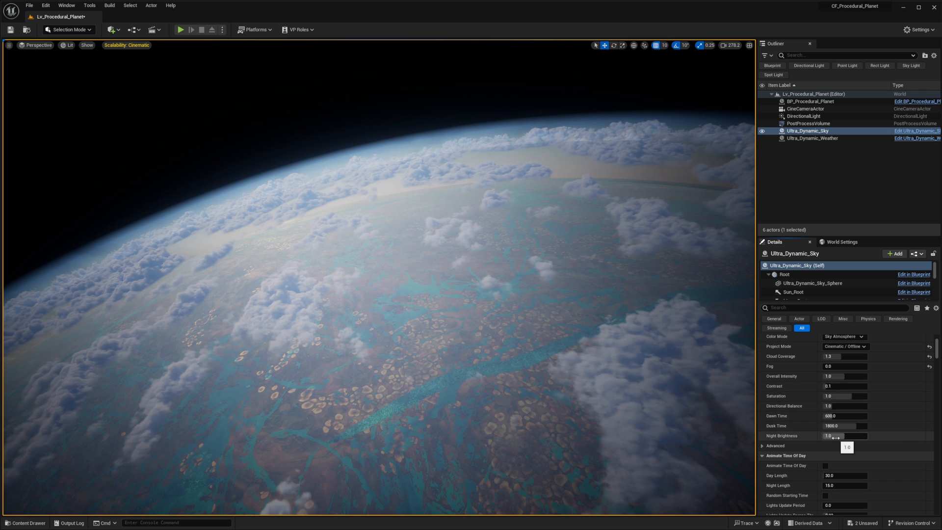
- Set the volumetric clouds' Layer Height Scale to about 1.43 and their High Frequency Levels to 3
{"action": "scroll", "coordinate": [835, 437], "scroll_direction": "down", "scroll_amount": 2}
{"action": "scroll", "coordinate": [815, 416], "scroll_direction": "down", "scroll_amount": 8}
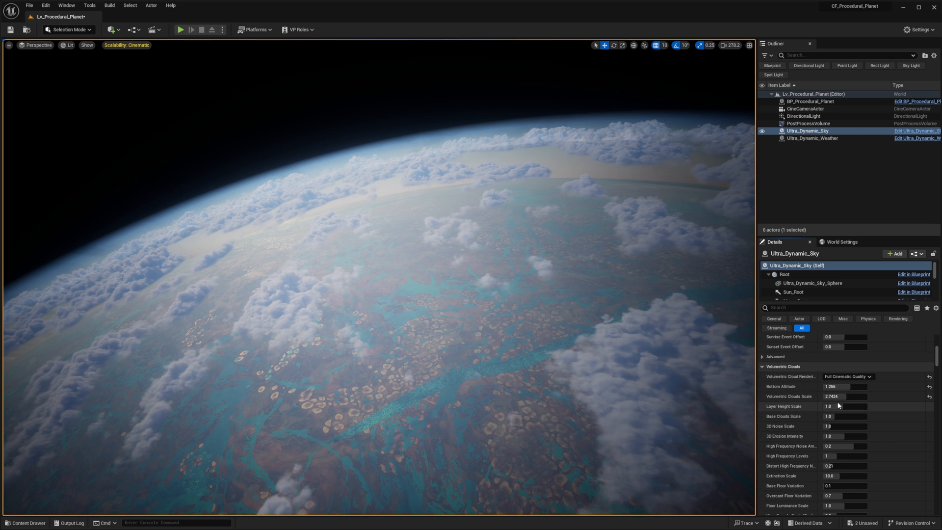
{"action": "left_click_drag", "start_coordinate": [842, 406], "coordinate": [853, 406]}
{"action": "left_click_drag", "start_coordinate": [842, 416], "coordinate": [865, 416]}
{"action": "type", "text": "0.2"}
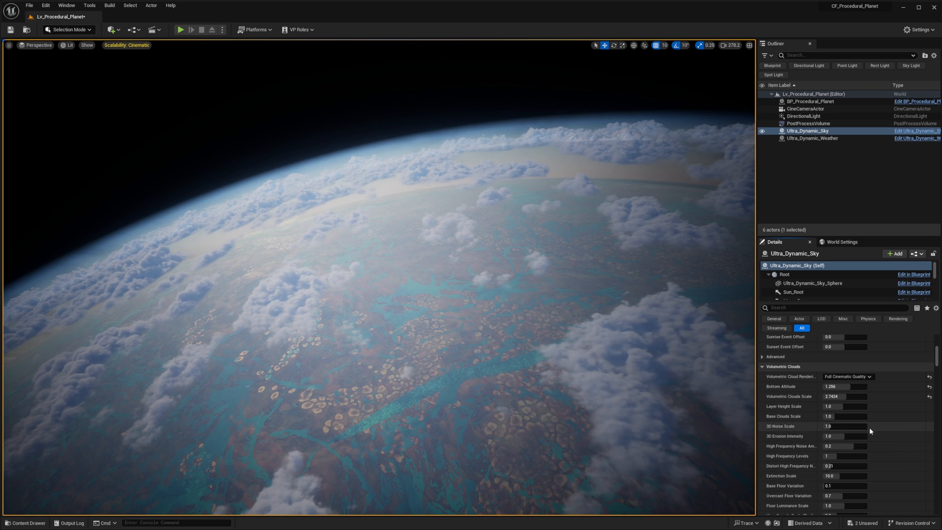
{"action": "key", "text": "ctrl+y"}
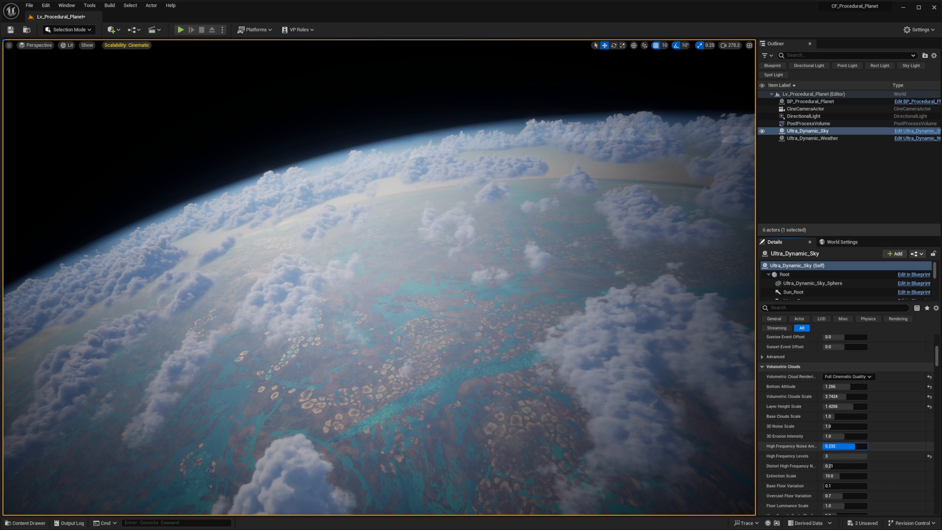
- Compare several High Frequency Noise Amount values against the default, settle on -0.5, and view the clouds from another angle
{"action": "type", "text": "-0.5"}
{"action": "key", "text": "Return"}
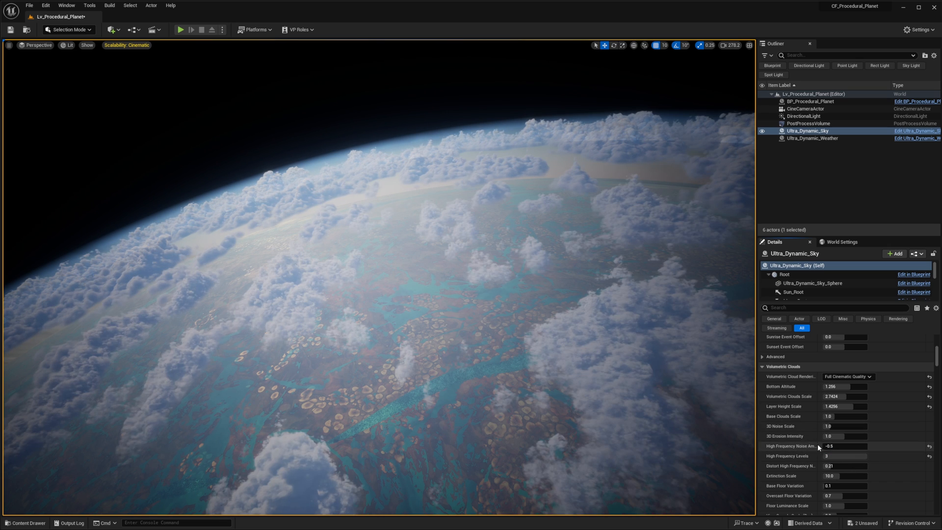
{"action": "left_click", "coordinate": [929, 446]}
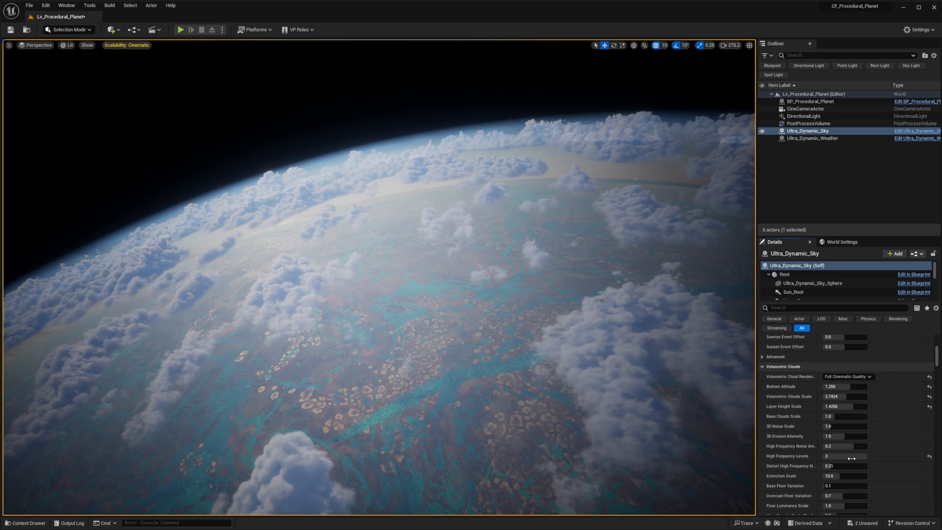
{"action": "left_click", "coordinate": [831, 456]}
{"action": "type", "text": "0"}
{"action": "left_click_drag", "start_coordinate": [844, 456], "coordinate": [863, 456]}
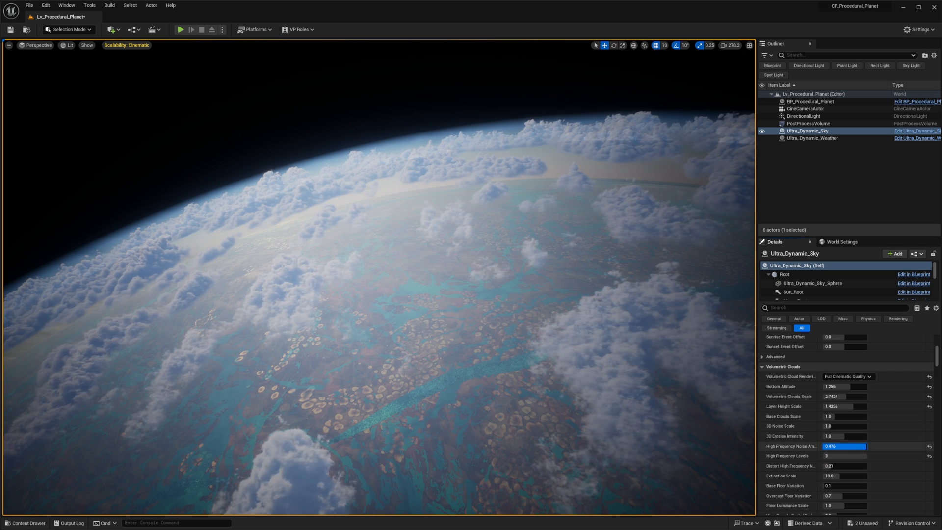
{"action": "type", "text": "-0.5"}
{"action": "key", "text": "Return"}
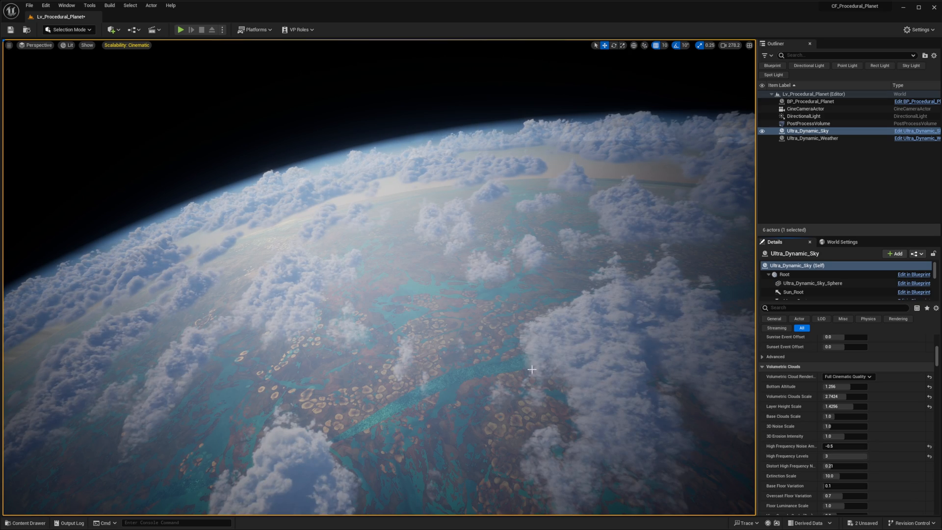
{"action": "right_click_drag", "start_coordinate": [641, 355], "coordinate": [588, 367]}
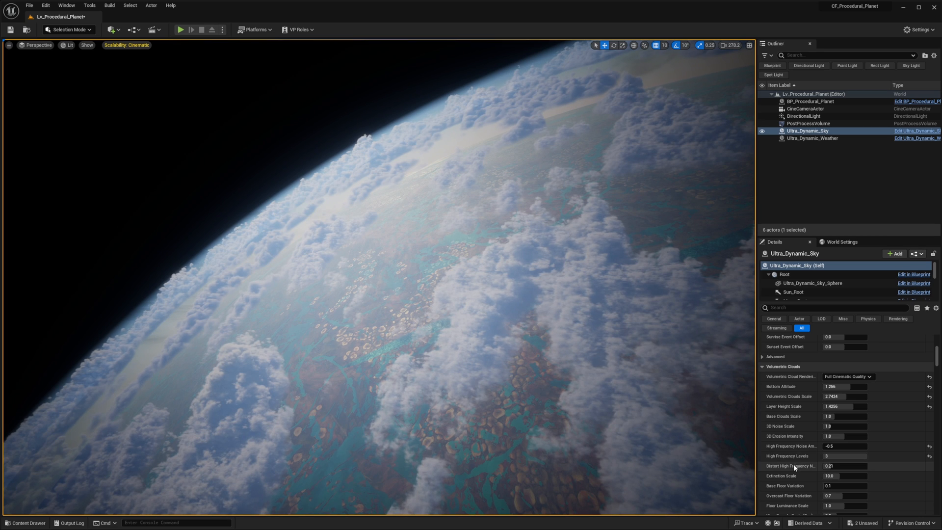
- Try a Distort High Frequency Noise value of about 0.33 for the volumetric clouds and undo it
{"action": "scroll", "coordinate": [796, 465], "scroll_direction": "down", "scroll_amount": 2}
{"action": "left_click_drag", "start_coordinate": [830, 443], "coordinate": [836, 443]}
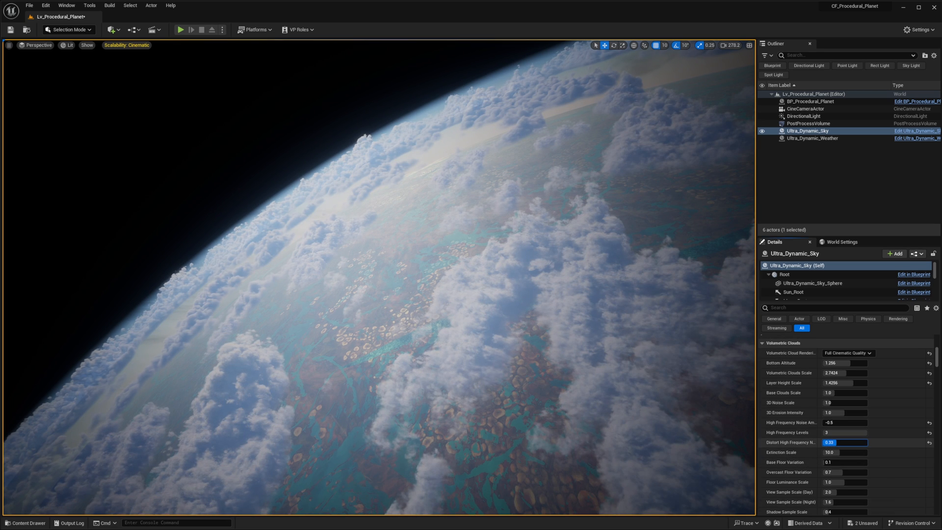
{"action": "key", "text": "ctrl+z"}
- Try cloud Extinction Scale values of 0.1 and about 2.23, reset it to default, and try adjusting Base Floor Variation
{"action": "left_click_drag", "start_coordinate": [840, 452], "coordinate": [839, 453]}
{"action": "mouse_move", "coordinate": [543, 374]}
{"action": "right_mouse_down"}
{"action": "mouse_move", "coordinate": [543, 417]}
{"action": "mouse_move", "coordinate": [506, 415]}
{"action": "mouse_move", "coordinate": [599, 344]}
{"action": "mouse_move", "coordinate": [564, 373]}
{"action": "mouse_move", "coordinate": [554, 368]}
{"action": "right_mouse_up"}
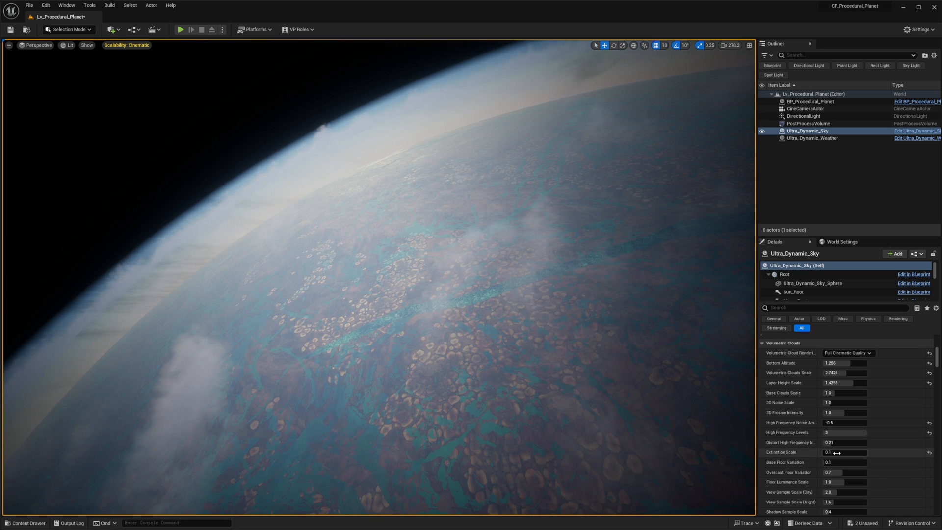
{"action": "left_click", "coordinate": [930, 453]}
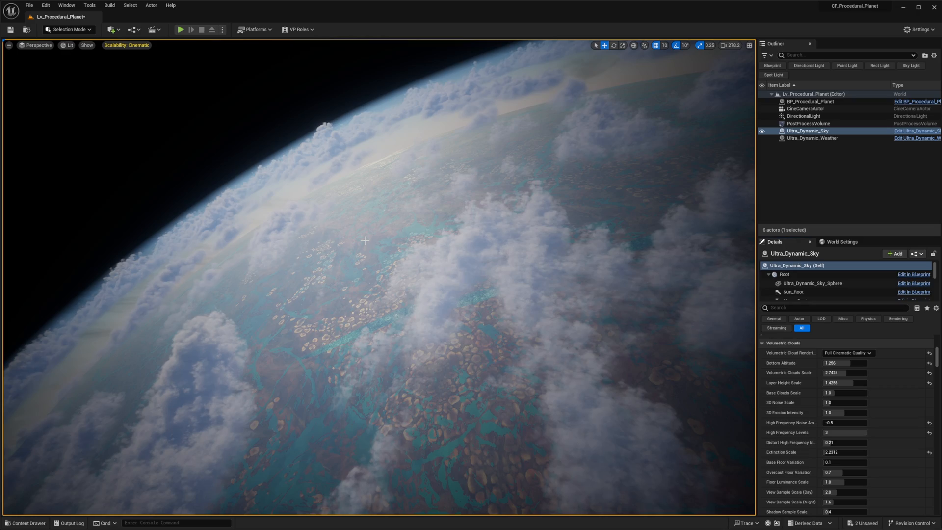
{"action": "key", "text": "s"}
{"action": "right_click_drag", "start_coordinate": [389, 234], "coordinate": [374, 246]}
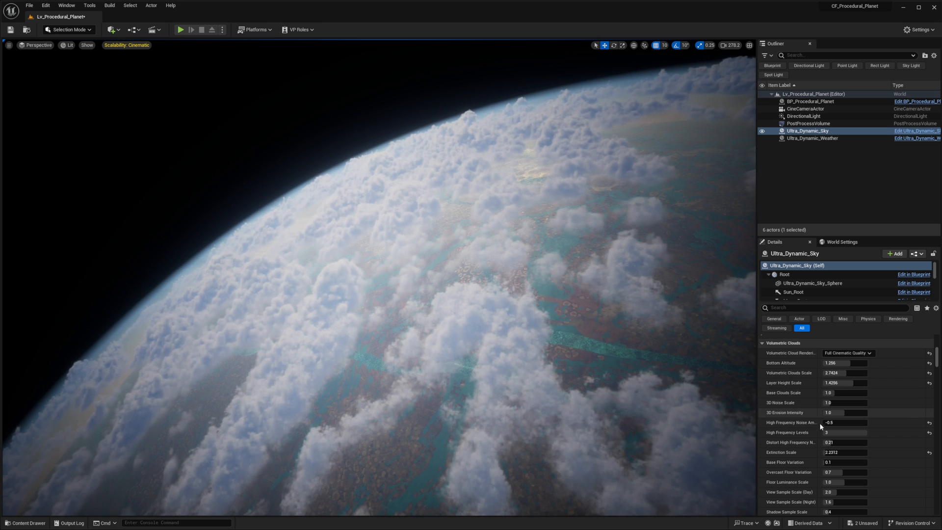
{"action": "scroll", "coordinate": [840, 443], "scroll_direction": "down", "scroll_amount": 1}
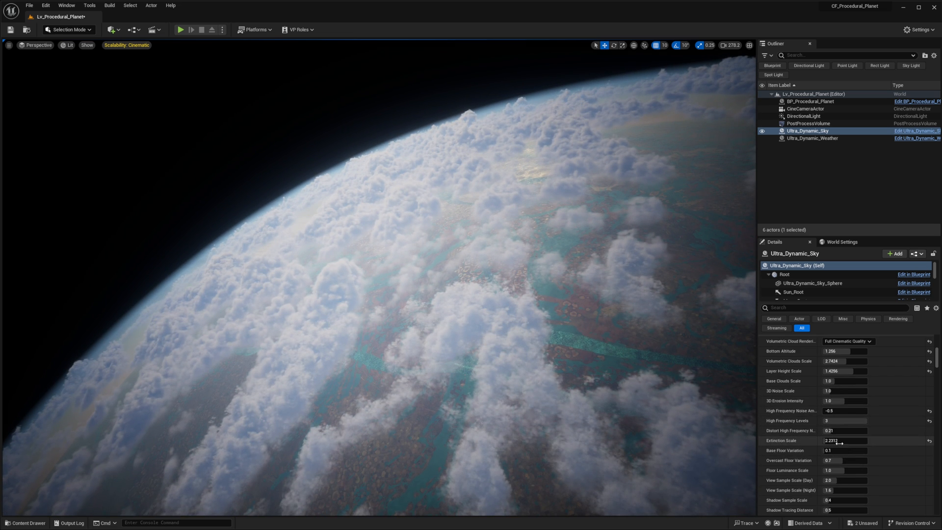
{"action": "left_click", "coordinate": [929, 441]}
{"action": "scroll", "coordinate": [863, 444], "scroll_direction": "down", "scroll_amount": 2}
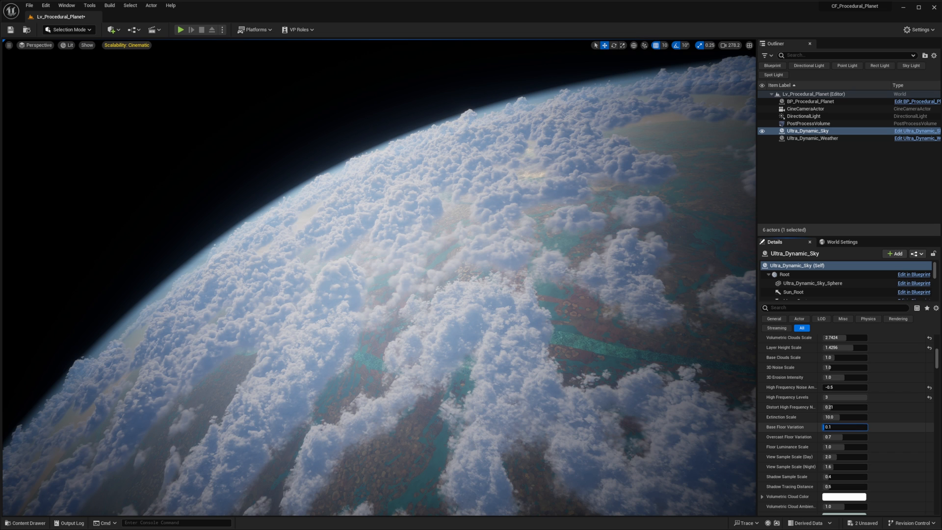
{"action": "left_click_drag", "start_coordinate": [844, 427], "coordinate": [848, 429]}
- Enable Two Layers for the volumetric clouds and view both cloud layers along the planet's horizon
{"action": "scroll", "coordinate": [839, 456], "scroll_direction": "down", "scroll_amount": 10}
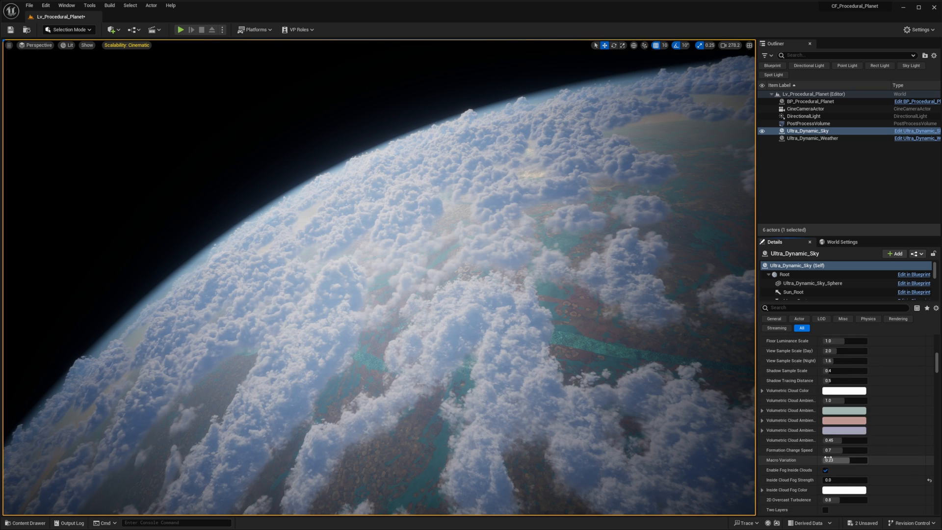
{"action": "left_click", "coordinate": [826, 475]}
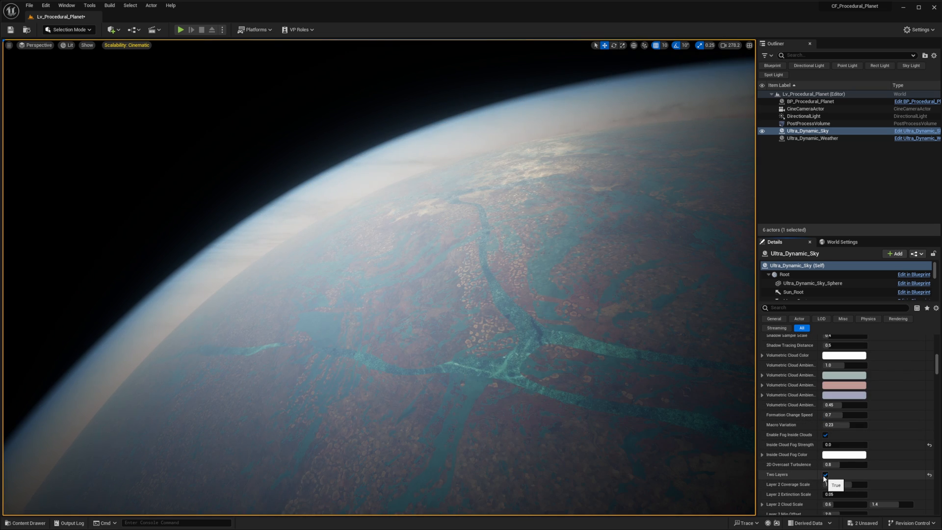
{"action": "scroll", "coordinate": [824, 441], "scroll_direction": "down", "scroll_amount": 3}
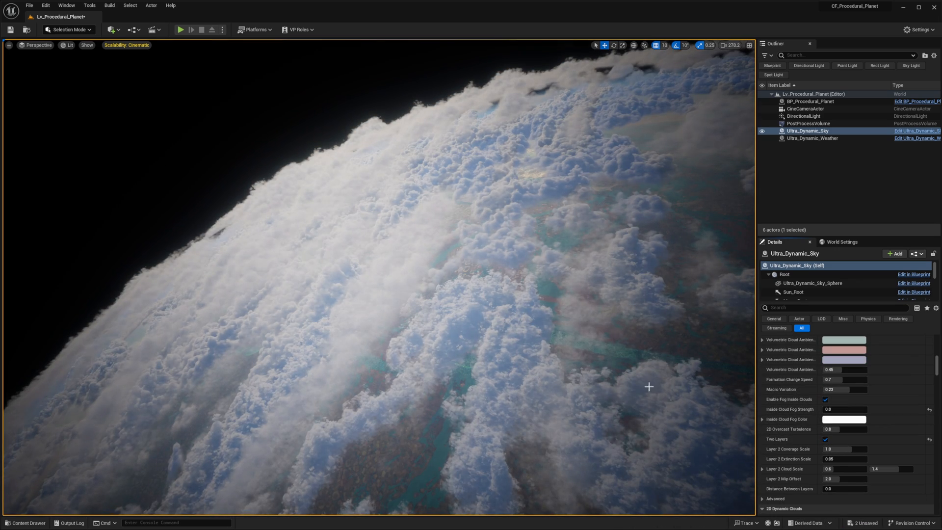
{"action": "right_click_drag", "start_coordinate": [649, 387], "coordinate": [630, 376]}
{"action": "mouse_move", "coordinate": [609, 189]}
{"action": "right_mouse_down"}
{"action": "mouse_move", "coordinate": [724, 182]}
{"action": "mouse_move", "coordinate": [601, 188]}
{"action": "right_mouse_up"}
{"action": "mouse_move", "coordinate": [683, 325]}
{"action": "right_mouse_down"}
{"action": "mouse_move", "coordinate": [712, 330]}
{"action": "mouse_move", "coordinate": [683, 325]}
{"action": "right_mouse_up"}
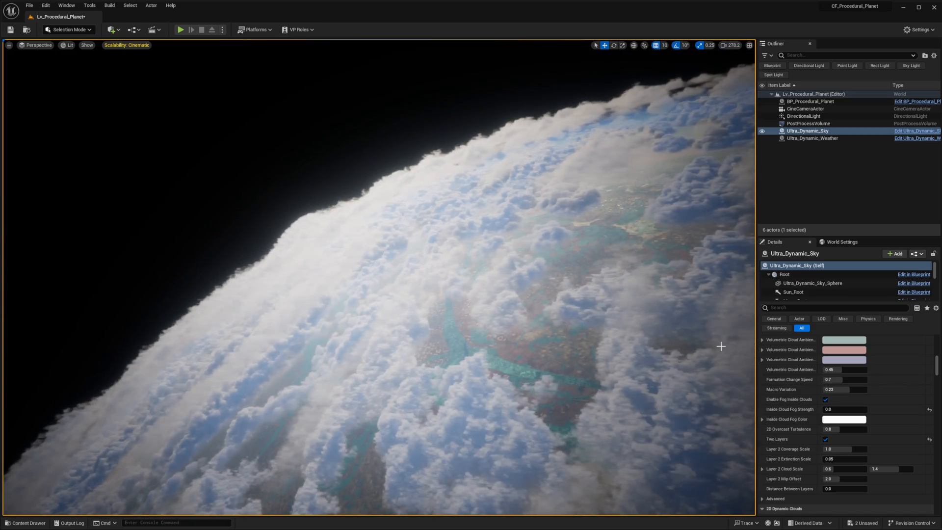
- Lower the Layer 2 Coverage Scale to about -1.06 and undo the trial changes to the other layer 2 settings
{"action": "left_click_drag", "start_coordinate": [841, 449], "coordinate": [829, 449]}
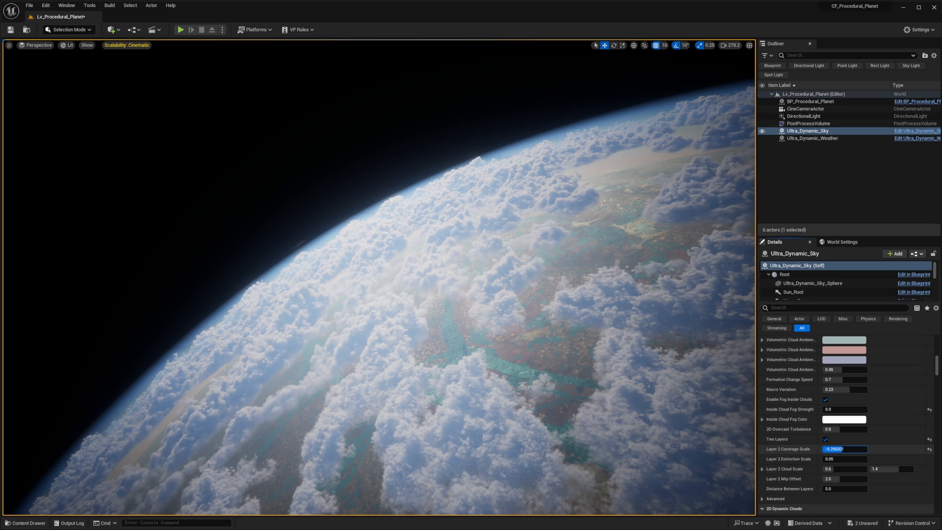
{"action": "left_click_drag", "start_coordinate": [859, 469], "coordinate": [823, 459]}
{"action": "key", "text": "ctrl+z"}
{"action": "key", "text": "ctrl+z"}
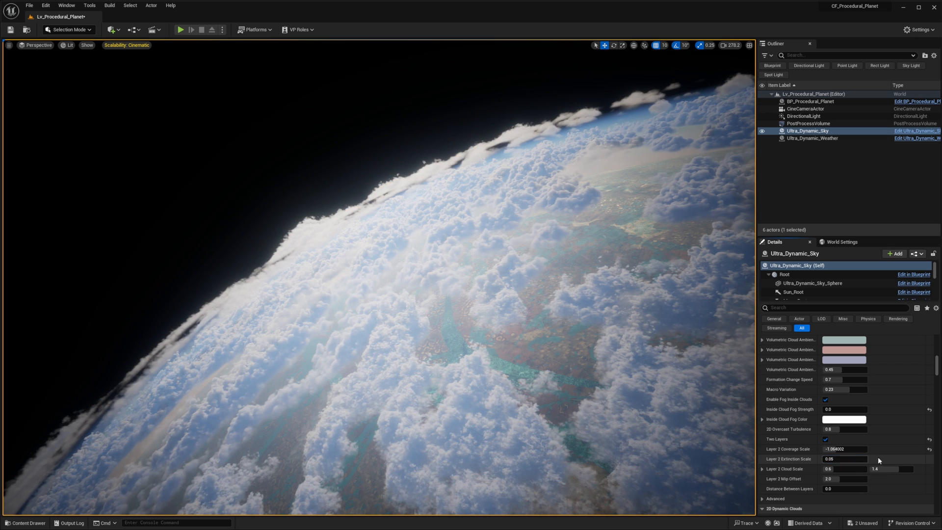
- Try a Layer 2 Extinction Scale of 10 and inspect the upper cloud layer more closely
{"action": "type", "text": "10"}
{"action": "key", "text": "Return"}
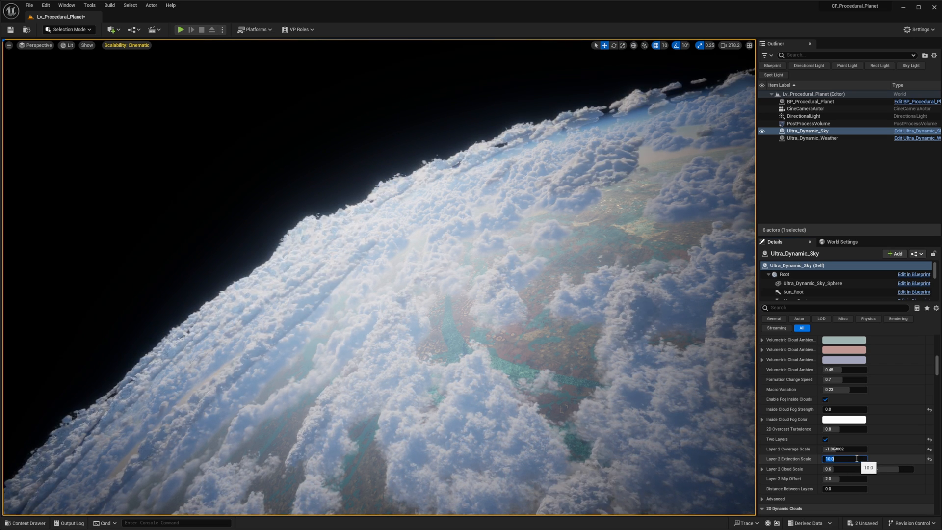
{"action": "right_click_drag", "start_coordinate": [637, 344], "coordinate": [660, 441]}
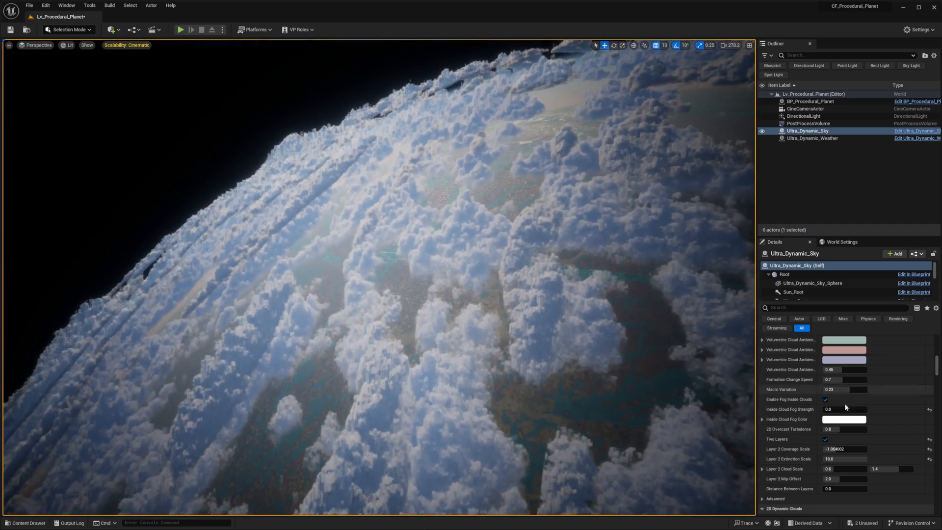
- Set the second Layer 2 Cloud Scale value to 1
{"action": "left_click_drag", "start_coordinate": [840, 479], "coordinate": [841, 490]}
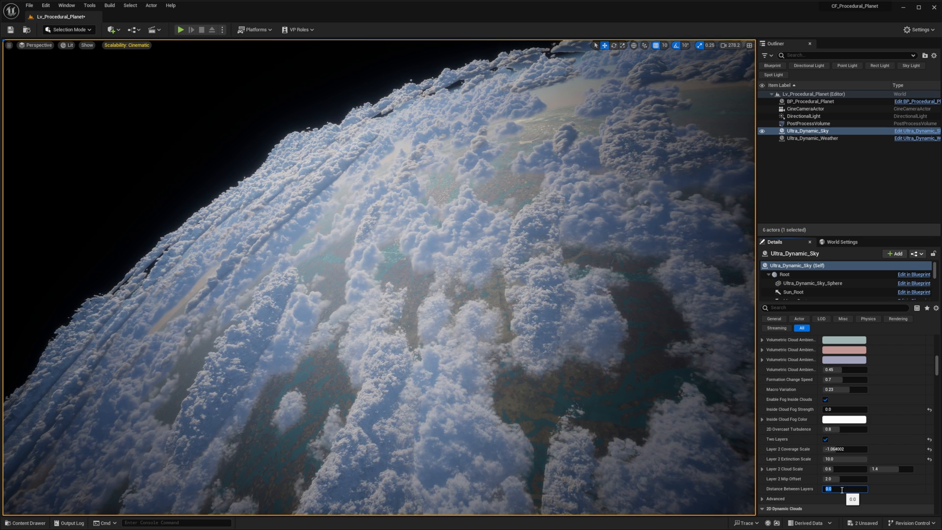
{"action": "left_click_drag", "start_coordinate": [891, 469], "coordinate": [874, 469]}
{"action": "type", "text": "1"}
{"action": "key", "text": "Return"}
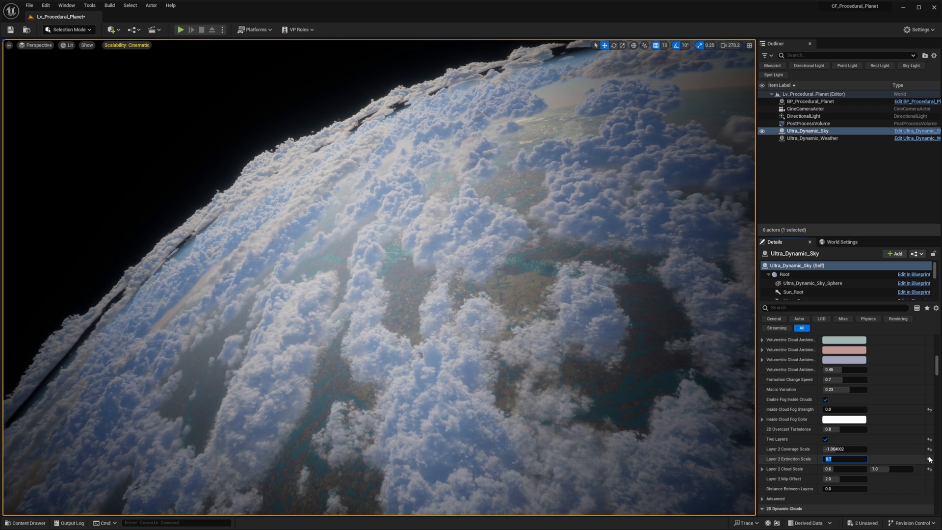
- Try a Layer 2 Extinction Scale of 0.1, settle on 0.2, and return to the main volumetric cloud settings
{"action": "key", "text": "ctrl+z"}
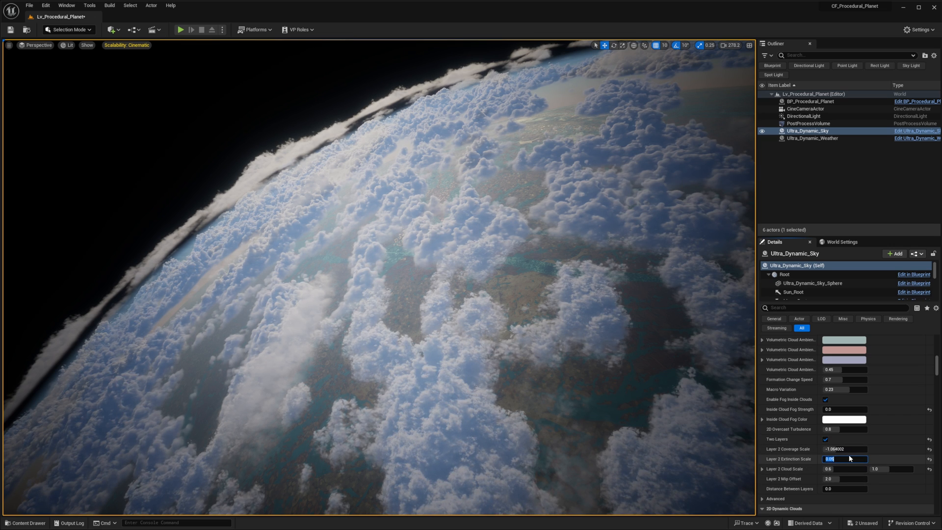
{"action": "type", "text": "0.1"}
{"action": "key", "text": "Return"}
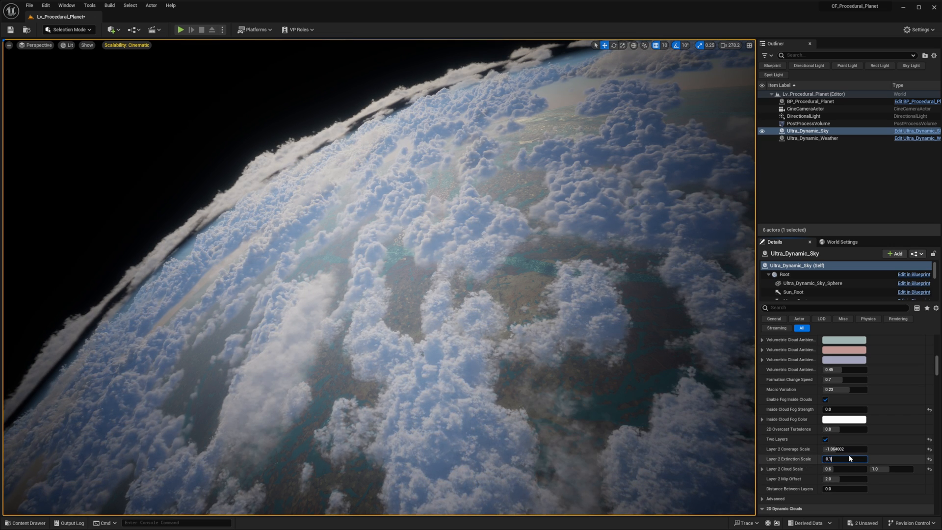
{"action": "key", "text": "BackSpace"}
{"action": "type", "text": "2"}
{"action": "key", "text": "Return"}
{"action": "scroll", "coordinate": [811, 388], "scroll_direction": "up", "scroll_amount": 5}
{"action": "scroll", "coordinate": [811, 388], "scroll_direction": "up", "scroll_amount": 5}
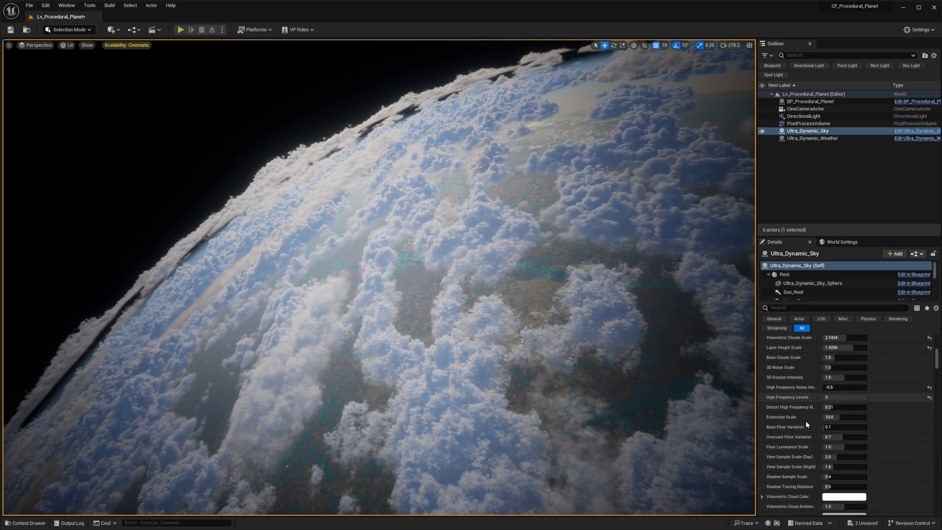
{"action": "scroll", "coordinate": [822, 393], "scroll_direction": "up", "scroll_amount": 1}
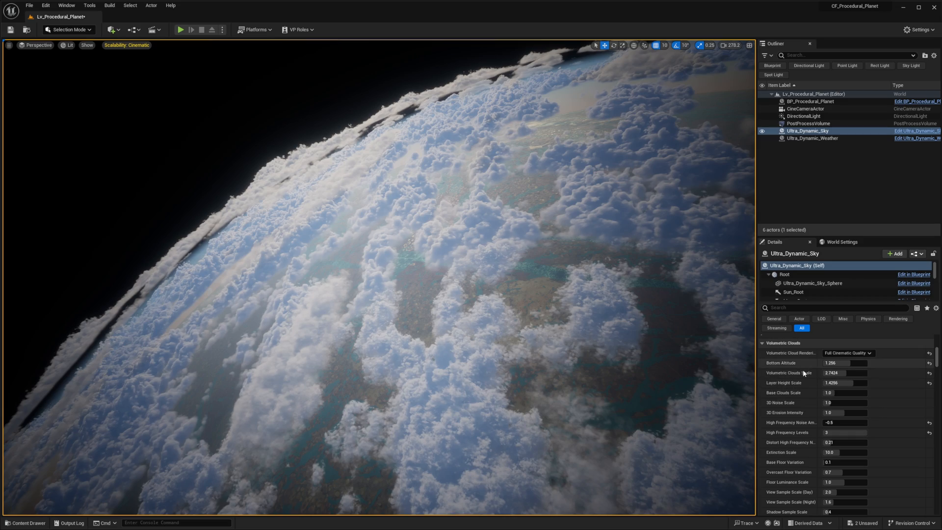
- Set the volumetric clouds' Bottom Altitude to 0 and check the cloud layer at close range
{"action": "left_click_drag", "start_coordinate": [842, 361], "coordinate": [822, 361]}
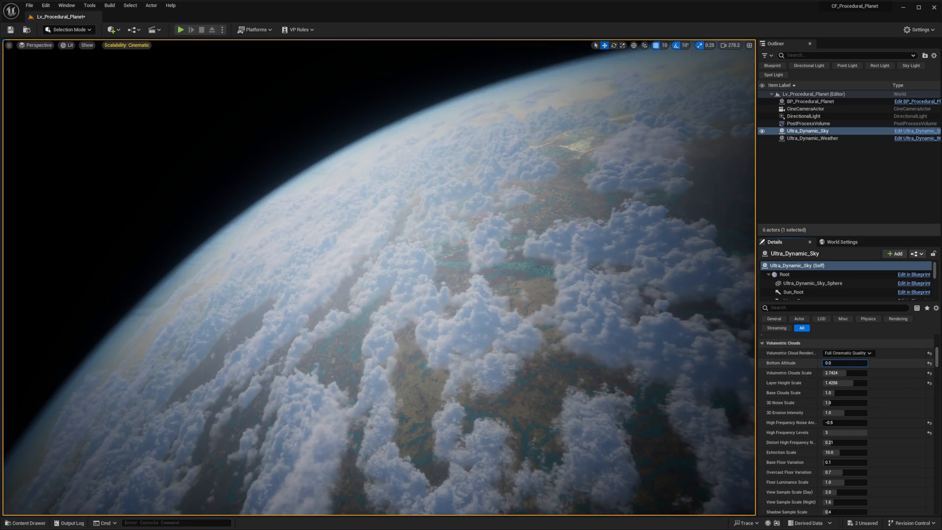
{"action": "right_click_drag", "start_coordinate": [379, 277], "coordinate": [346, 376]}
{"action": "scroll", "coordinate": [392, 320], "scroll_direction": "down", "scroll_amount": 2}
{"action": "scroll", "coordinate": [398, 279], "scroll_direction": "down", "scroll_amount": 1}
{"action": "right_click_drag", "start_coordinate": [403, 380], "coordinate": [403, 407]}
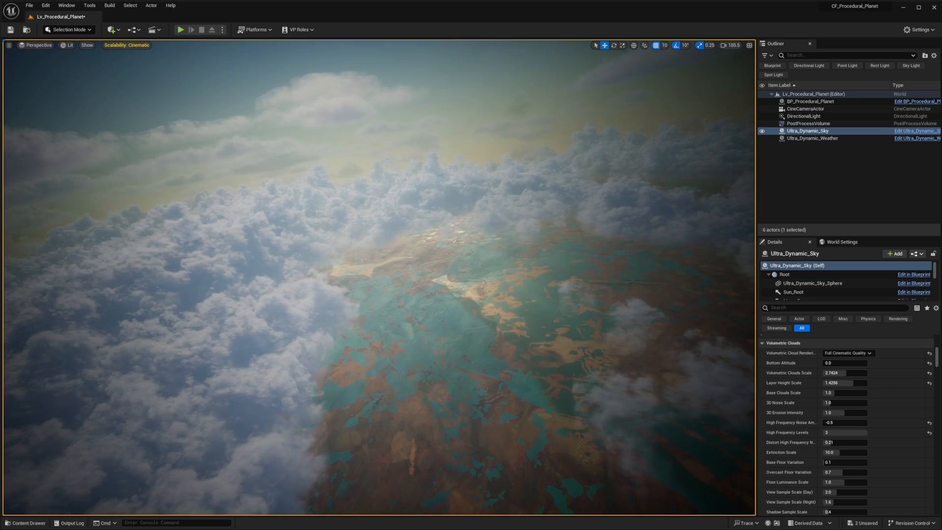
- Examine the lowered cloud layer from above the surface and against the sun
{"action": "right_click_drag", "start_coordinate": [298, 353], "coordinate": [525, 468]}
{"action": "key", "text": "s"}
{"action": "key", "text": "w"}
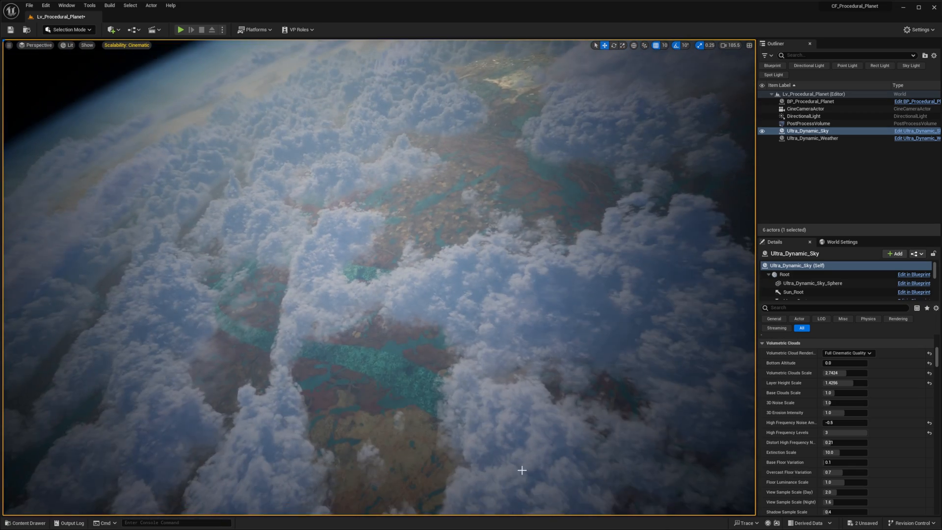
{"action": "key", "text": "s"}
{"action": "right_click_drag", "start_coordinate": [497, 224], "coordinate": [479, 360]}
{"action": "right_click_drag", "start_coordinate": [478, 255], "coordinate": [484, 217]}
{"action": "key", "text": "w"}
{"action": "key", "text": "w"}
{"action": "right_click_drag", "start_coordinate": [577, 344], "coordinate": [573, 341]}
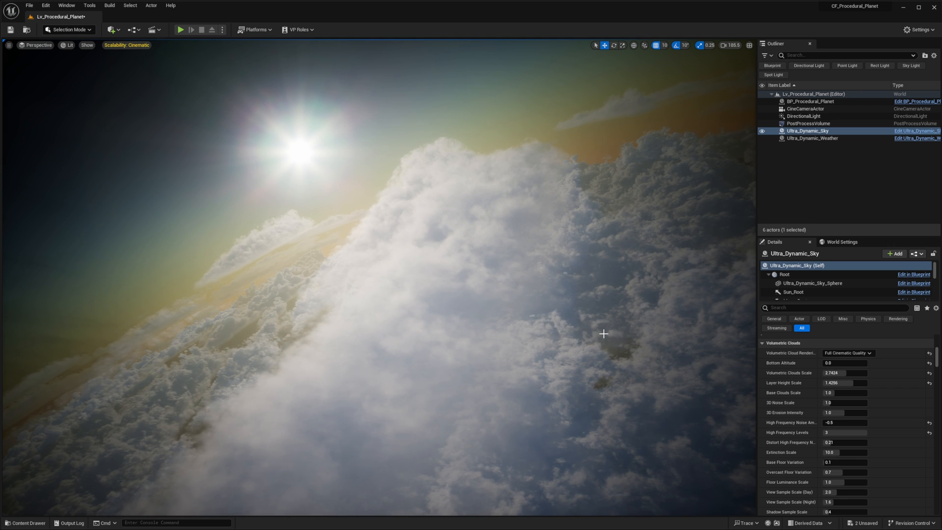
- Set the Volumetric Clouds Scale to about 3.06 and switch the viewport to game view with the planet selected
{"action": "scroll", "coordinate": [832, 366], "scroll_direction": "up", "scroll_amount": 1}
{"action": "mouse_move", "coordinate": [846, 396]}
{"action": "left_mouse_down"}
{"action": "mouse_move", "coordinate": [835, 397]}
{"action": "mouse_move", "coordinate": [865, 396]}
{"action": "mouse_move", "coordinate": [849, 396]}
{"action": "left_mouse_up"}
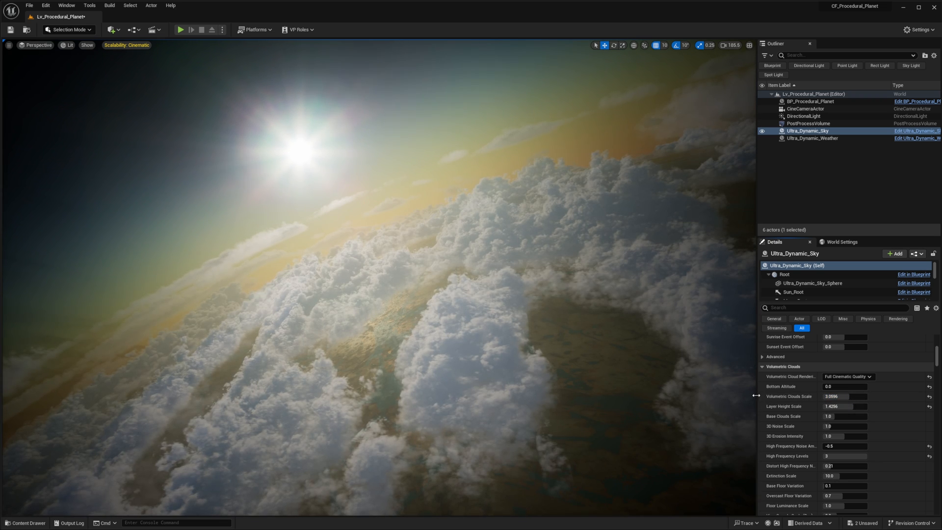
{"action": "left_click", "coordinate": [591, 340]}
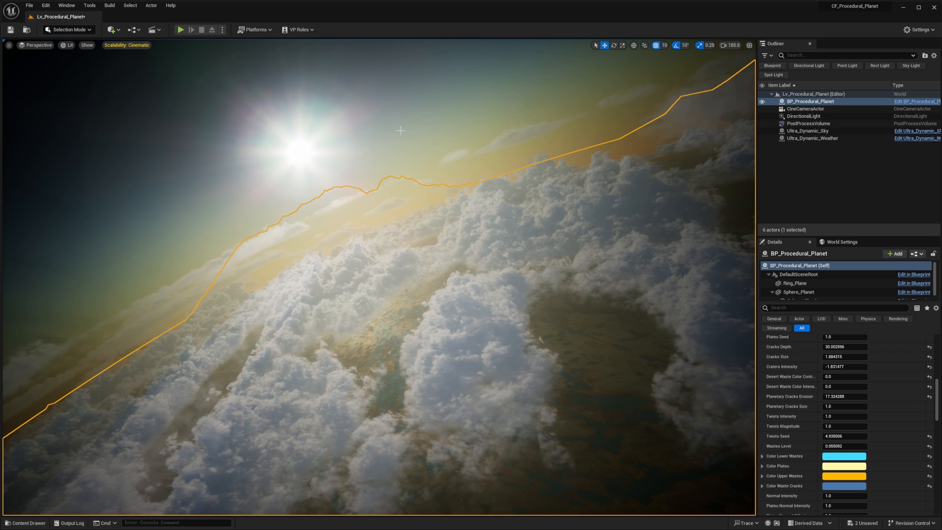
{"action": "right_click_drag", "start_coordinate": [396, 182], "coordinate": [385, 180]}
{"action": "key", "text": "g"}
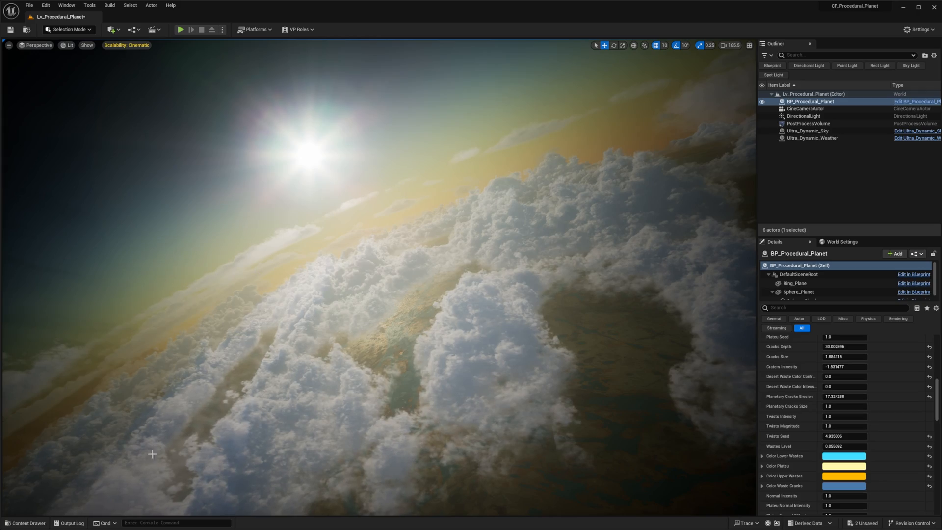
- Examine the cloud distribution from space, around the planet's curve, its stretched cloud areas and its rings
{"action": "key", "text": "s"}
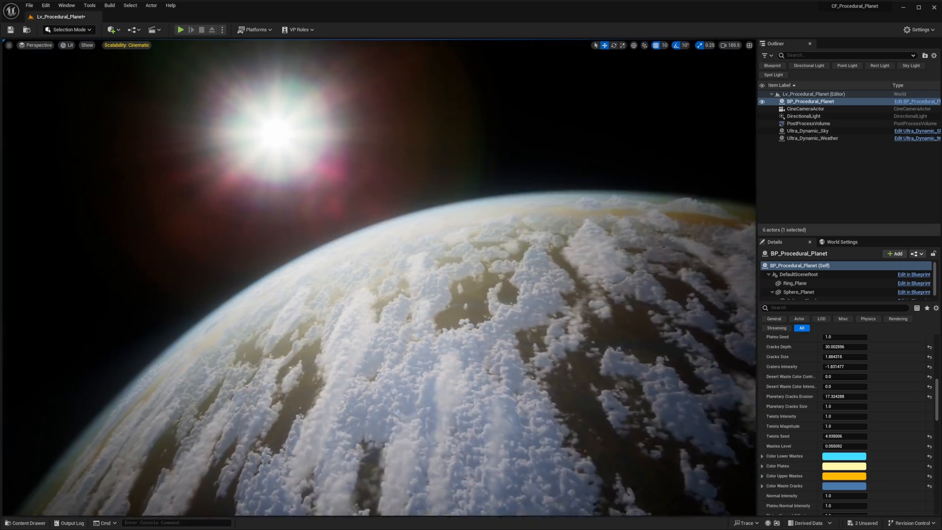
{"action": "key", "text": "d"}
{"action": "key", "text": "q"}
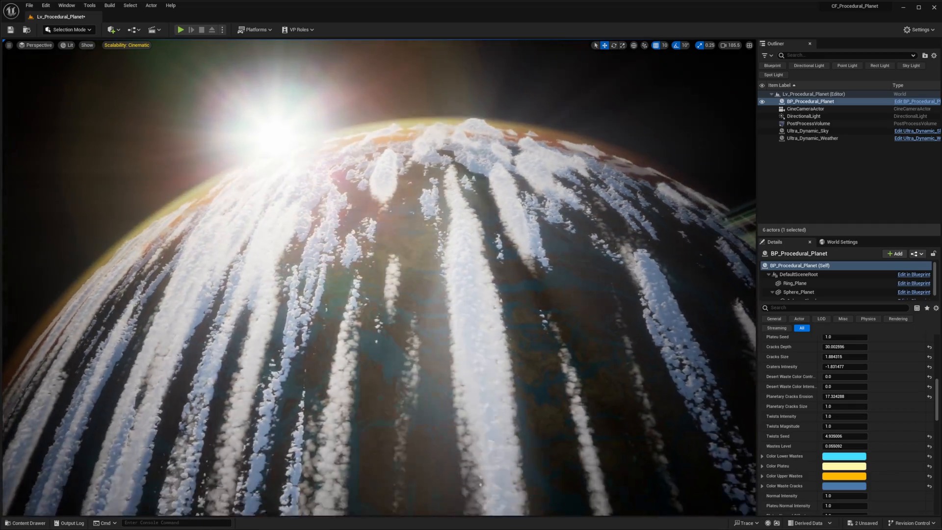
{"action": "key", "text": "q"}
{"action": "left_click_drag", "start_coordinate": [445, 434], "coordinate": [589, 422], "text": "alt"}
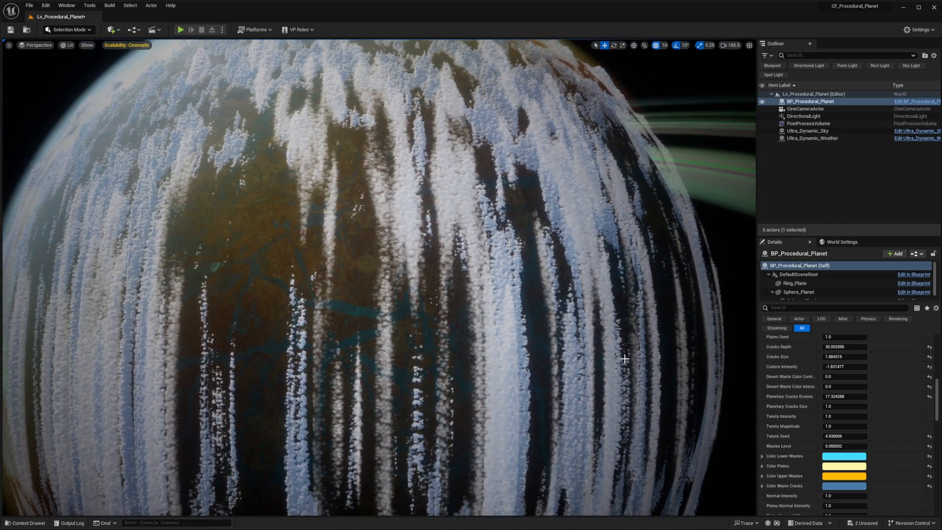
{"action": "right_click_drag", "start_coordinate": [581, 373], "coordinate": [499, 358]}
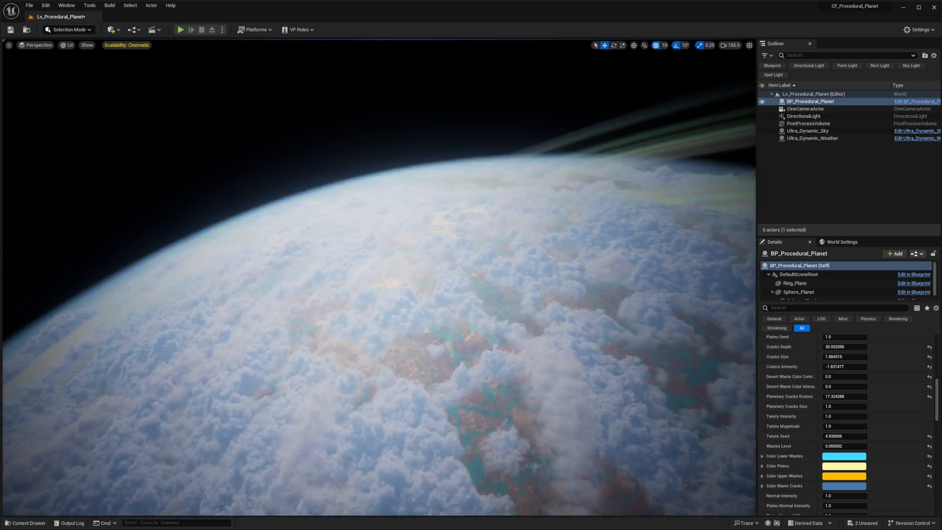
{"action": "right_click_drag", "start_coordinate": [499, 358], "coordinate": [469, 377]}
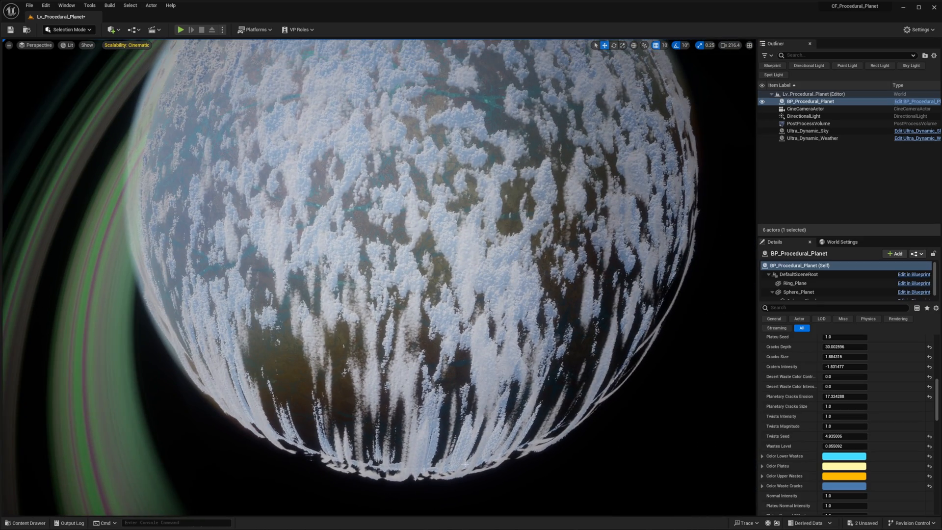
- Inspect both cloud layers from inside the atmosphere against the sun and back out to orbit
{"action": "right_click_drag", "start_coordinate": [645, 356], "coordinate": [586, 302]}
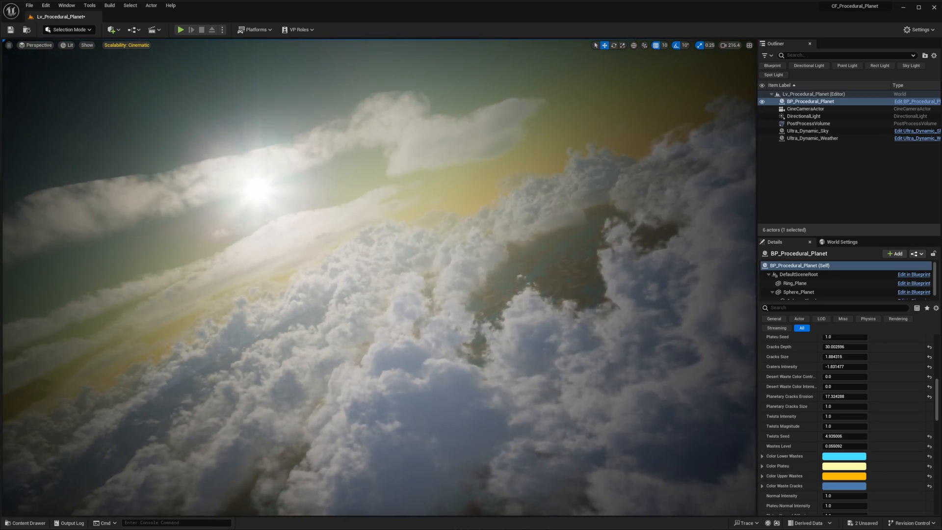
{"action": "mouse_move", "coordinate": [224, 385]}
{"action": "right_mouse_down"}
{"action": "mouse_move", "coordinate": [203, 376]}
{"action": "mouse_move", "coordinate": [213, 387]}
{"action": "right_mouse_up"}
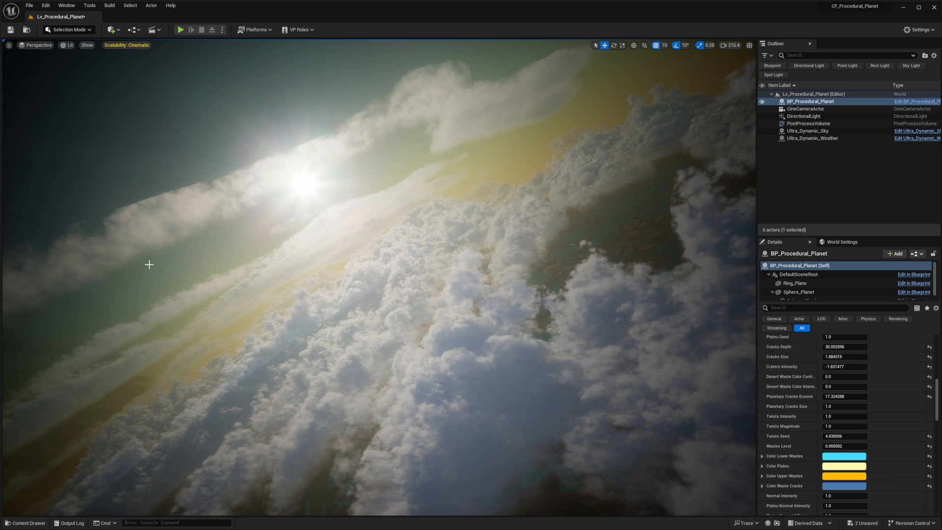
{"action": "right_click_drag", "start_coordinate": [329, 238], "coordinate": [336, 242]}
{"action": "right_click_drag", "start_coordinate": [301, 311], "coordinate": [303, 310]}
{"action": "key", "text": "s"}
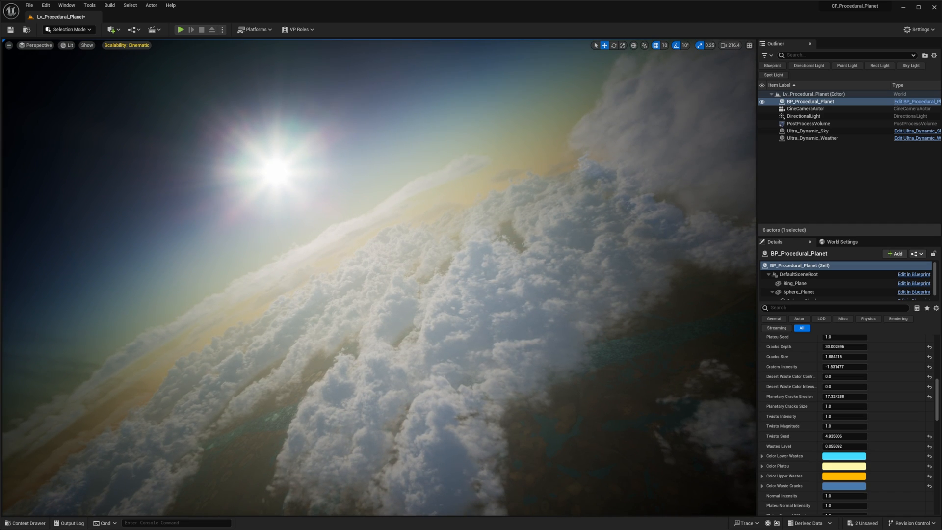
{"action": "key", "text": "s"}
{"action": "right_click_drag", "start_coordinate": [229, 316], "coordinate": [288, 320]}
{"action": "key", "text": "w"}
{"action": "key", "text": "s"}
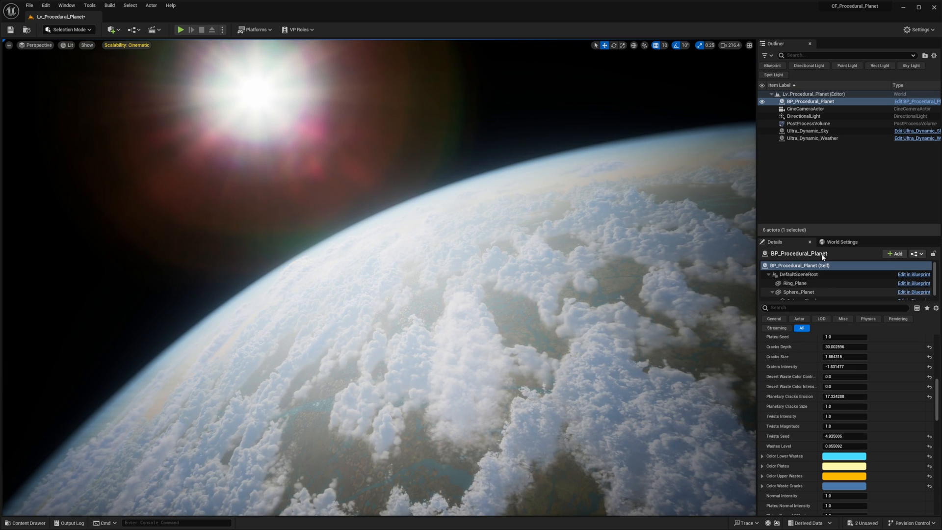
- Lower the Atmosphere Height of Ultra_Dynamic_Sky's SkyAtmosphere component to about 3.61
{"action": "left_click", "coordinate": [814, 131]}
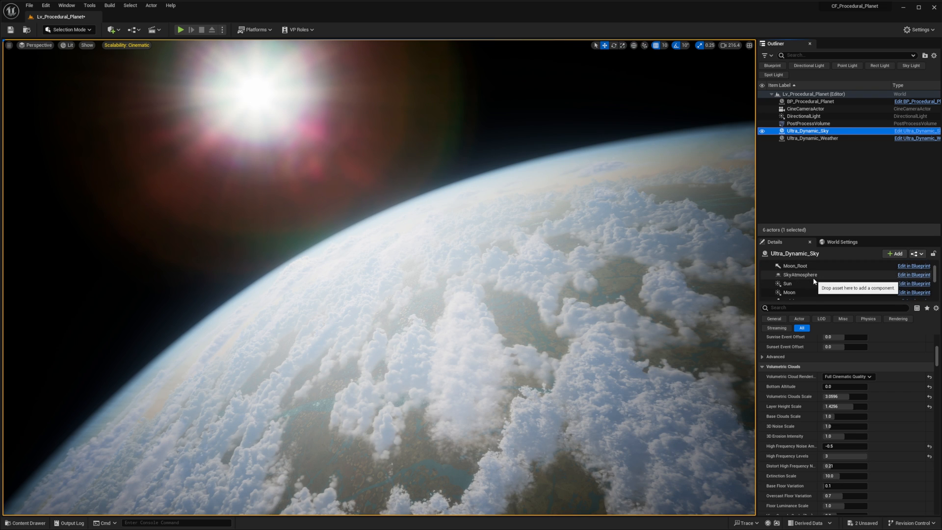
{"action": "left_click", "coordinate": [812, 275]}
{"action": "scroll", "coordinate": [850, 363], "scroll_direction": "up", "scroll_amount": 15}
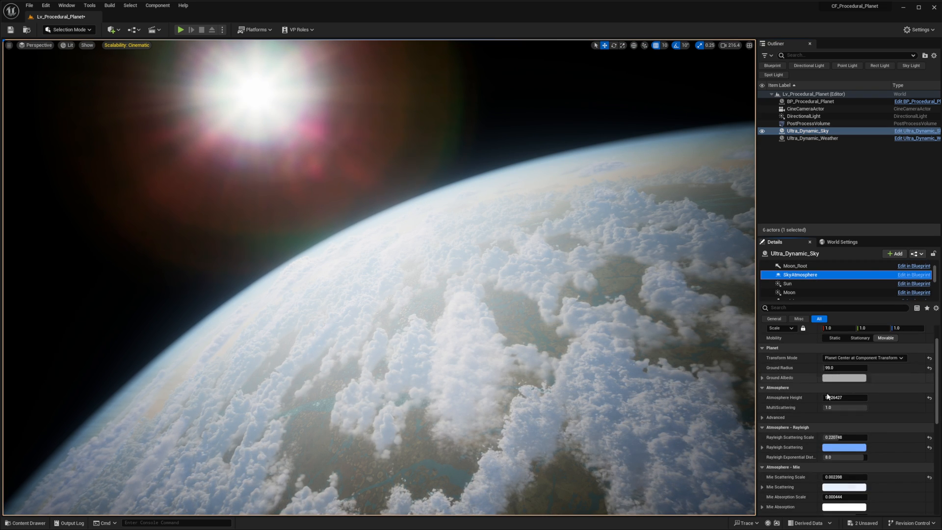
{"action": "left_click_drag", "start_coordinate": [844, 397], "coordinate": [822, 397]}
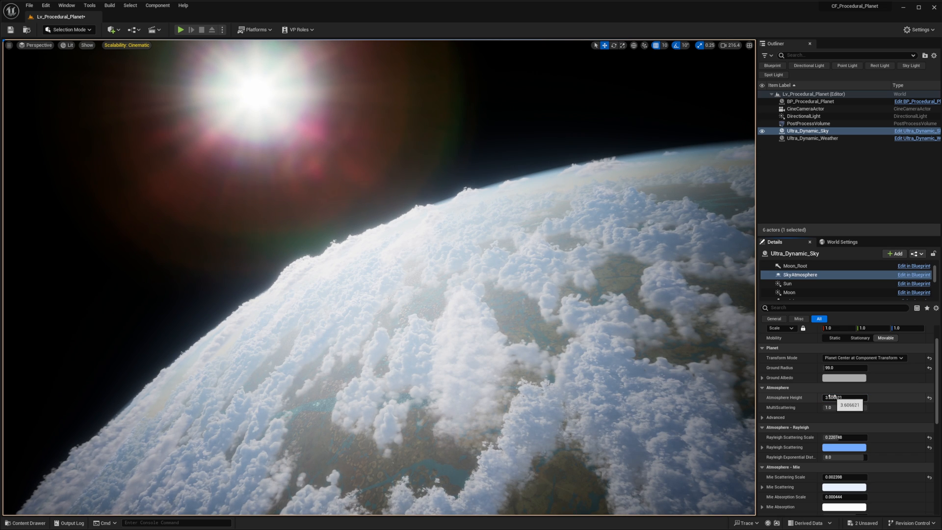
{"action": "left_click_drag", "start_coordinate": [834, 397], "coordinate": [834, 397]}
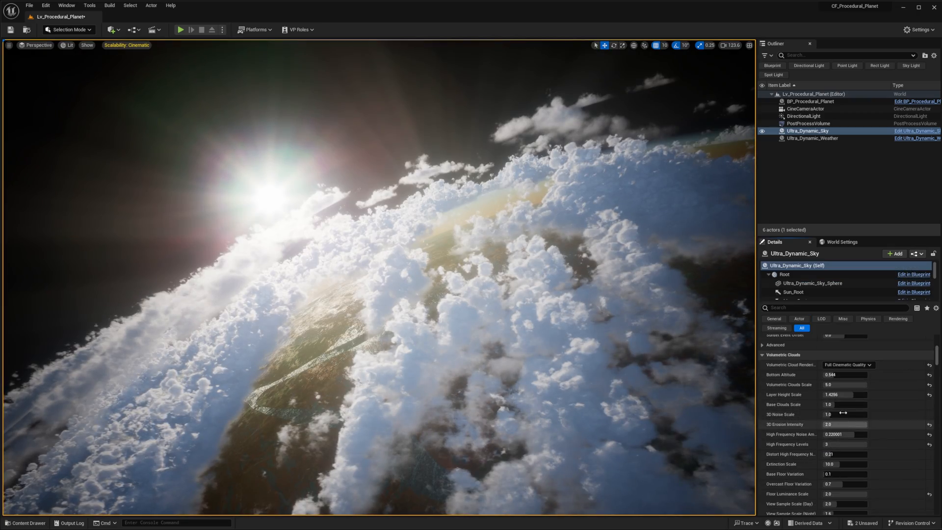
- Try a volumetric clouds Bottom Altitude of about 0.37, and settle on 0.048
{"action": "left_click", "coordinate": [832, 374]}
{"action": "type", "text": "0.096"}
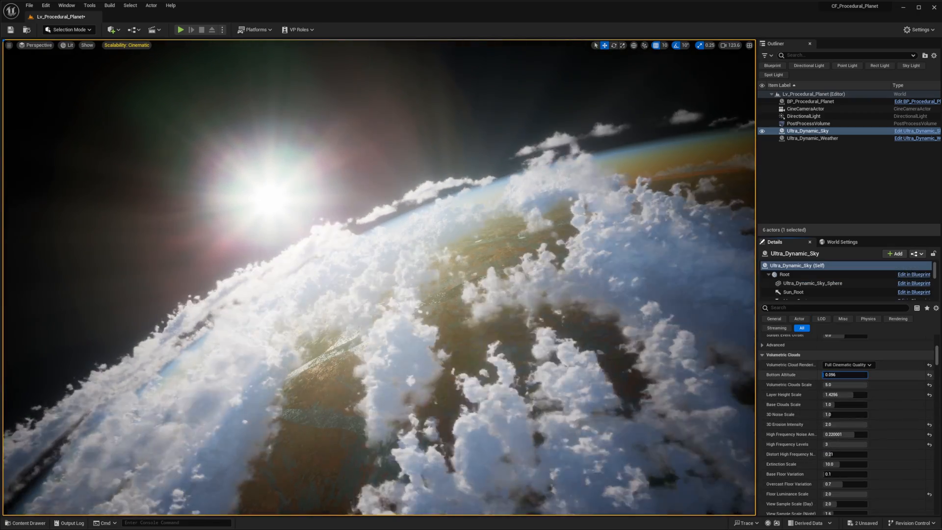
{"action": "left_click_drag", "start_coordinate": [825, 374], "coordinate": [866, 374]}
{"action": "type", "text": "0.4"}
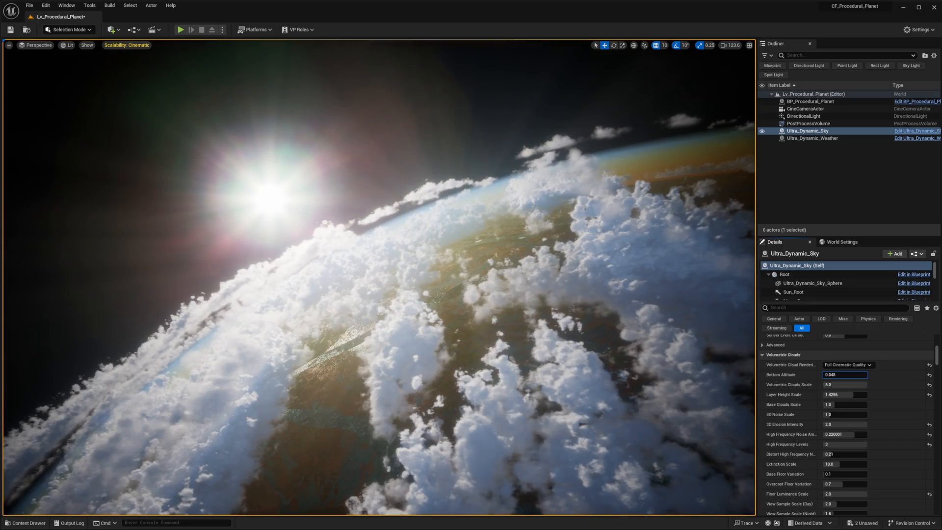
{"action": "left_click_drag", "start_coordinate": [833, 375], "coordinate": [825, 375]}
- Select the SkyAtmosphere component of Ultra_Dynamic_Sky again and adjust its Atmosphere settings
{"action": "scroll", "coordinate": [805, 274], "scroll_direction": "down", "scroll_amount": 2}
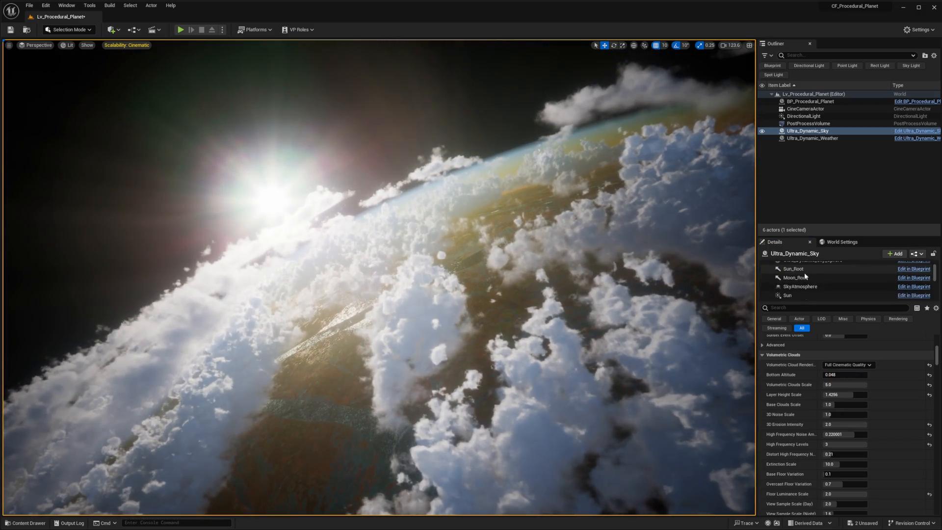
{"action": "left_click", "coordinate": [804, 286]}
{"action": "scroll", "coordinate": [844, 382], "scroll_direction": "up", "scroll_amount": 10}
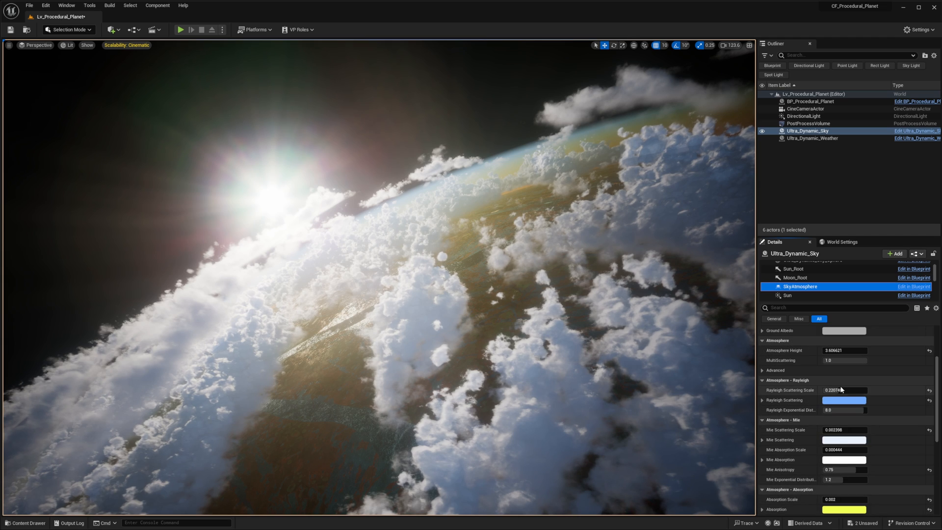
{"action": "mouse_move", "coordinate": [836, 362]}
{"action": "left_mouse_down"}
{"action": "mouse_move", "coordinate": [869, 363]}
{"action": "mouse_move", "coordinate": [851, 362]}
{"action": "left_mouse_up"}
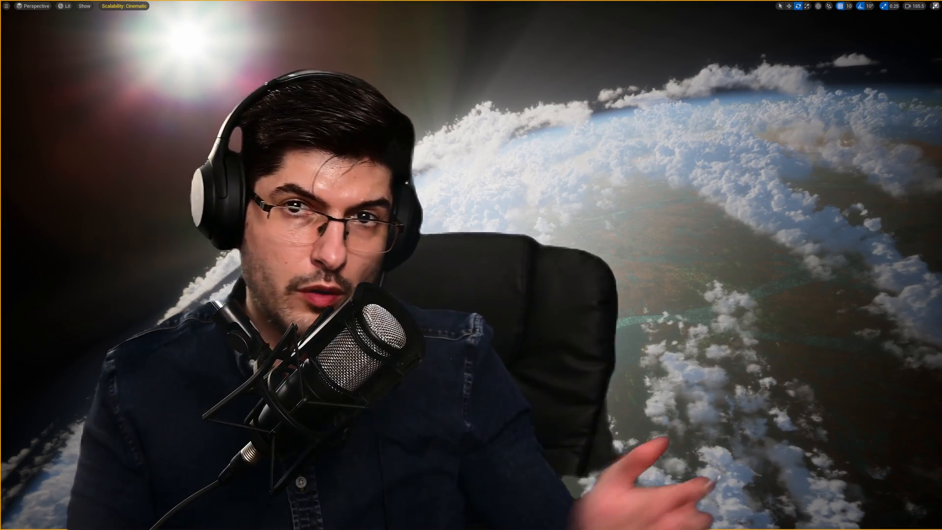